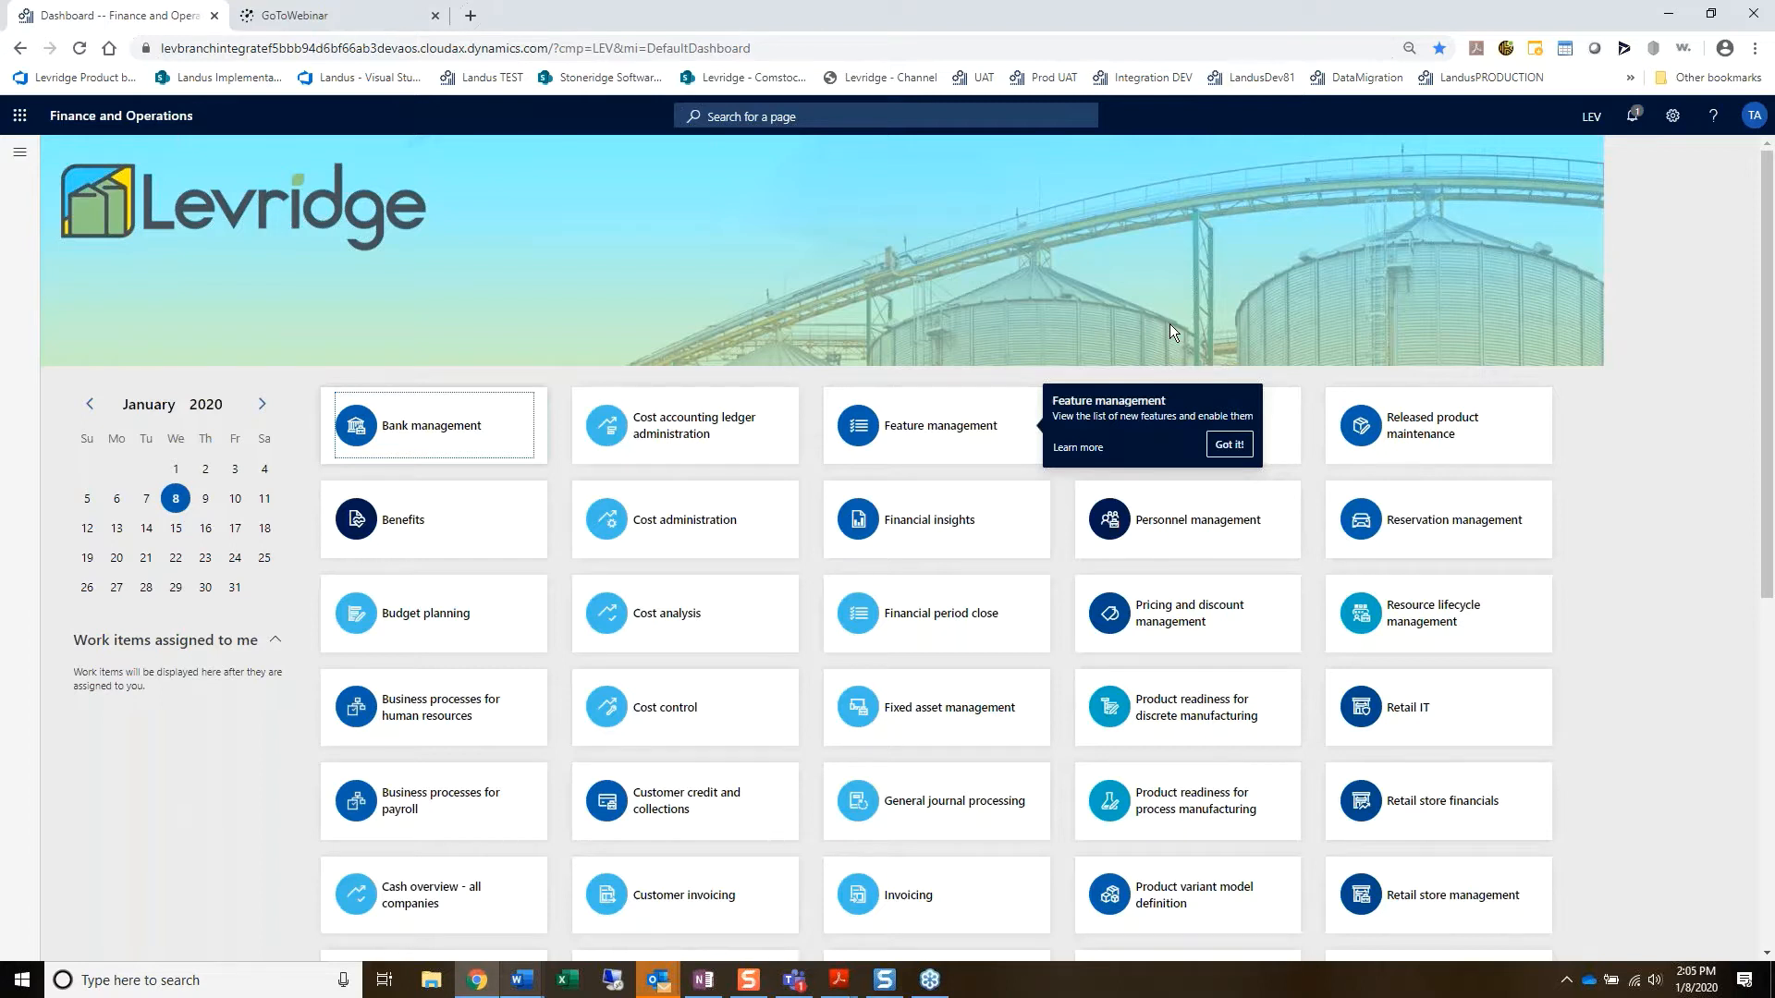
Step: Go to the Fixed assets list of the Fixed assets module and start a new asset record
{"action": "left_click", "coordinate": [35, 164]}
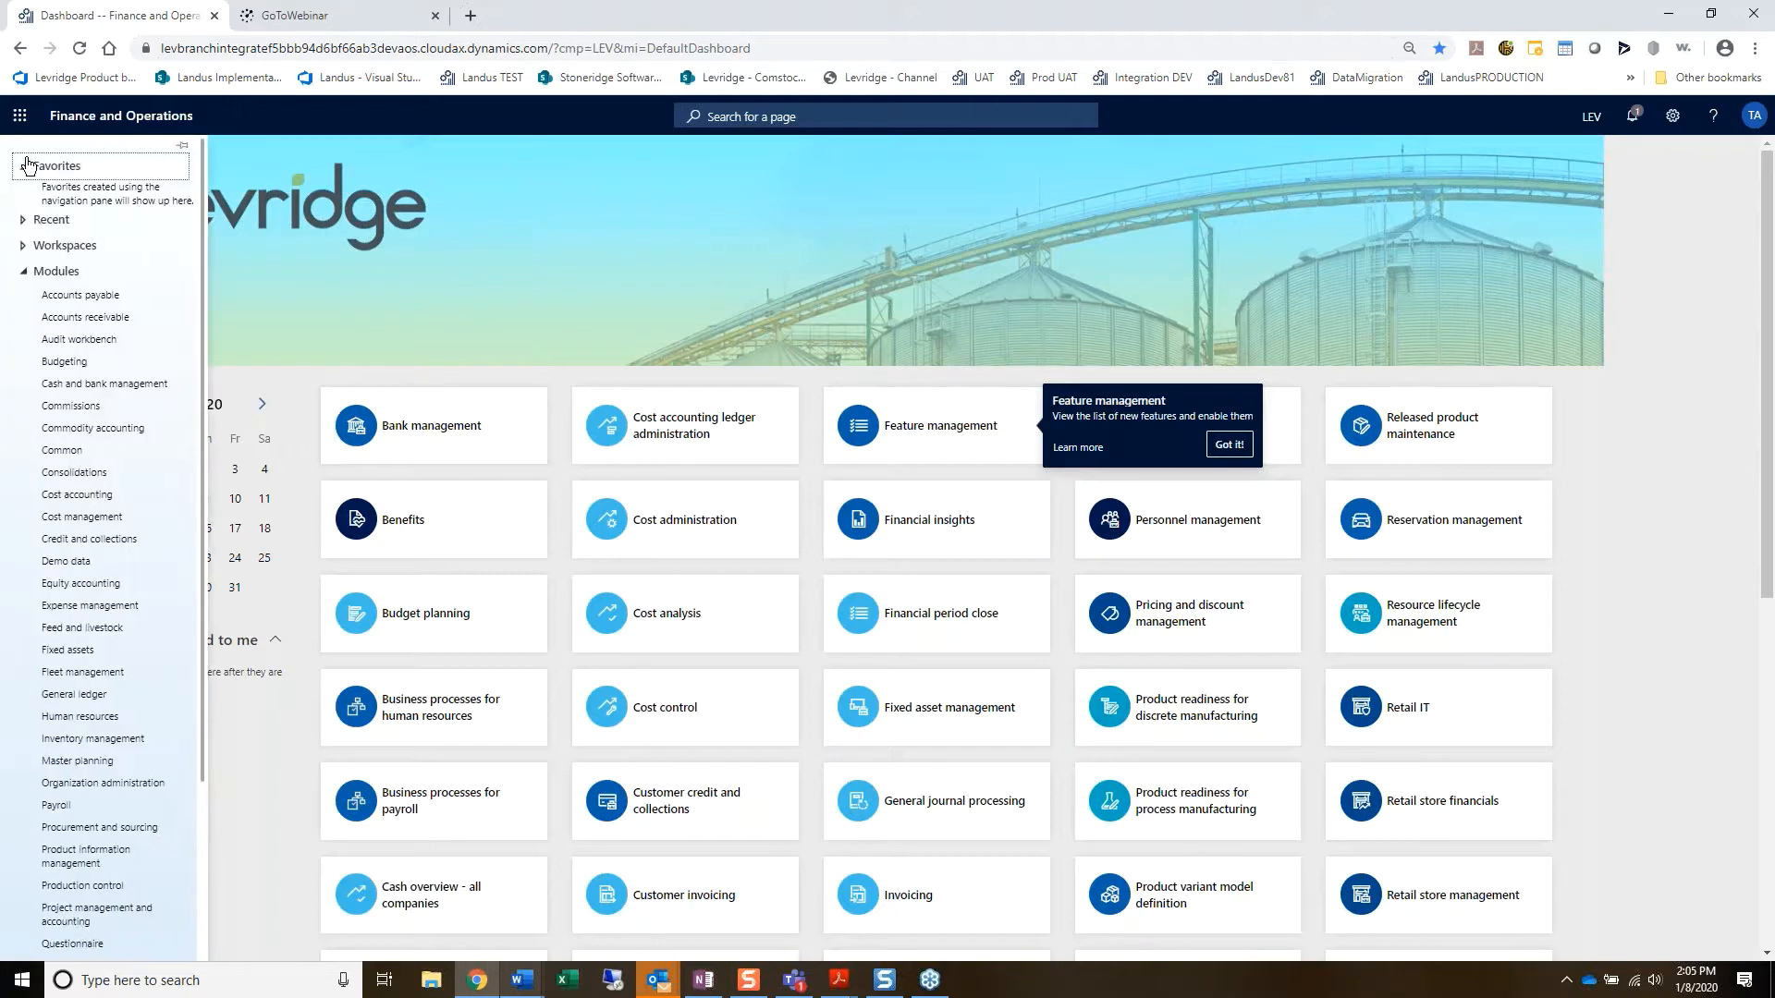
{"action": "left_click", "coordinate": [82, 655]}
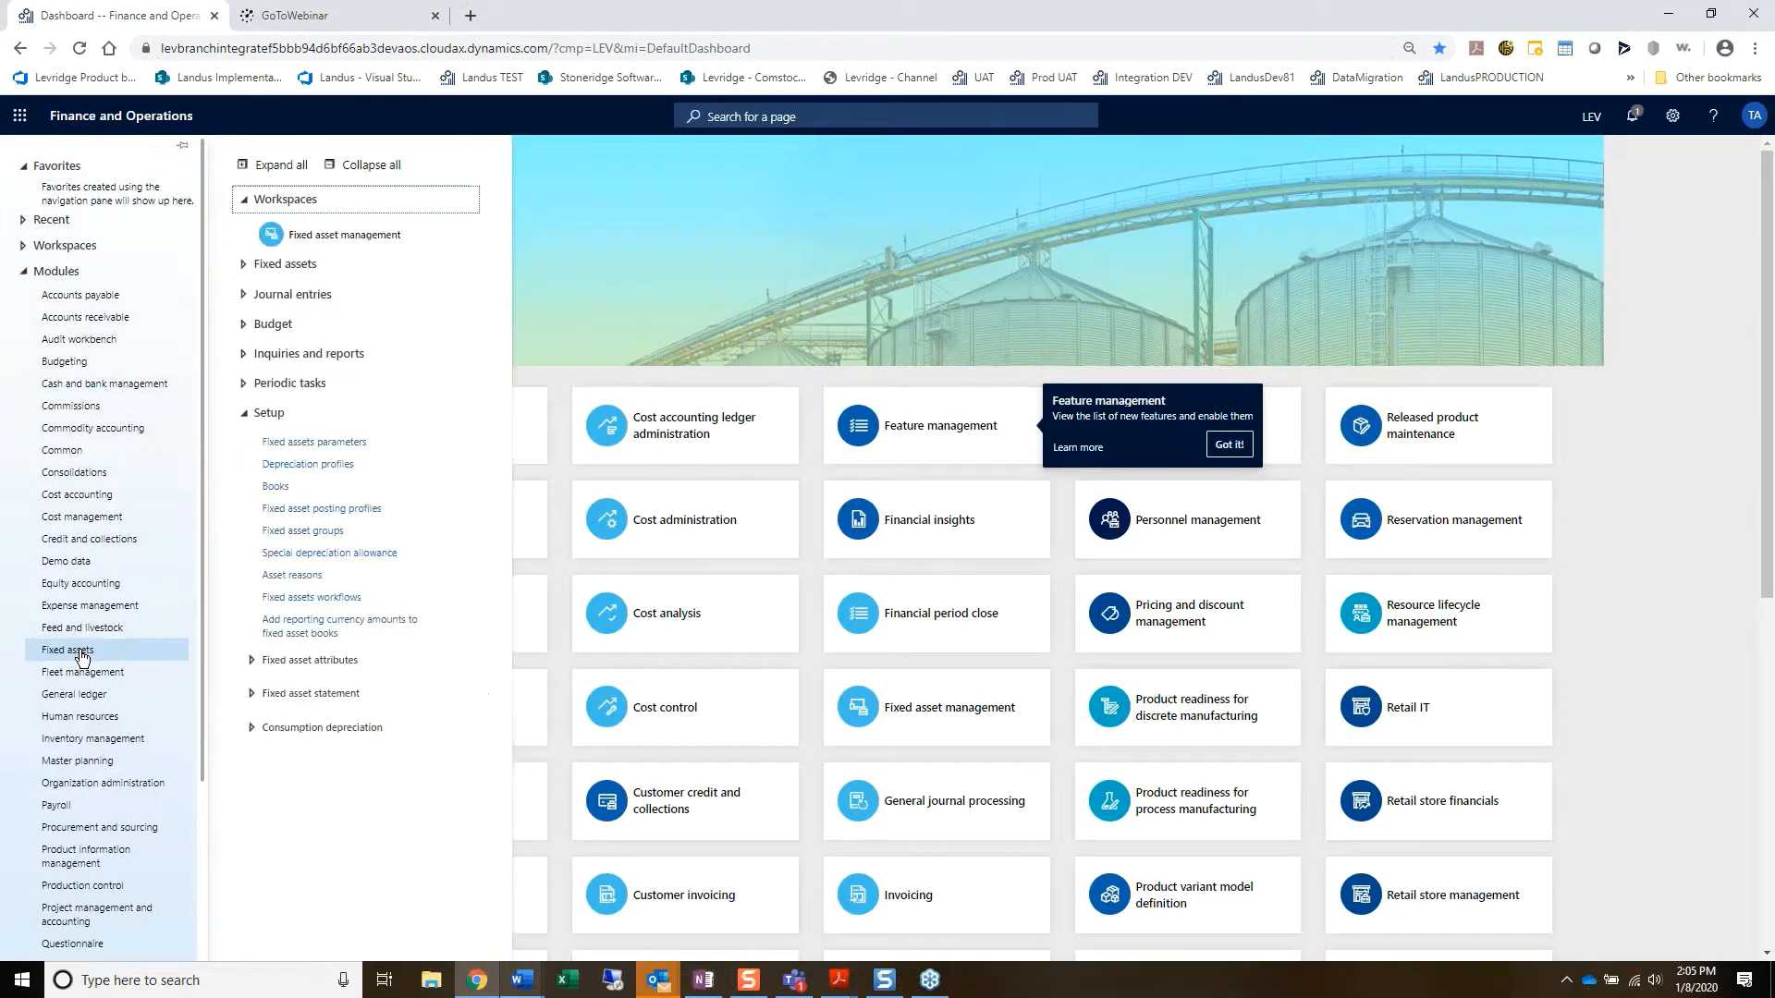
{"action": "left_click", "coordinate": [314, 267]}
{"action": "left_click", "coordinate": [288, 293]}
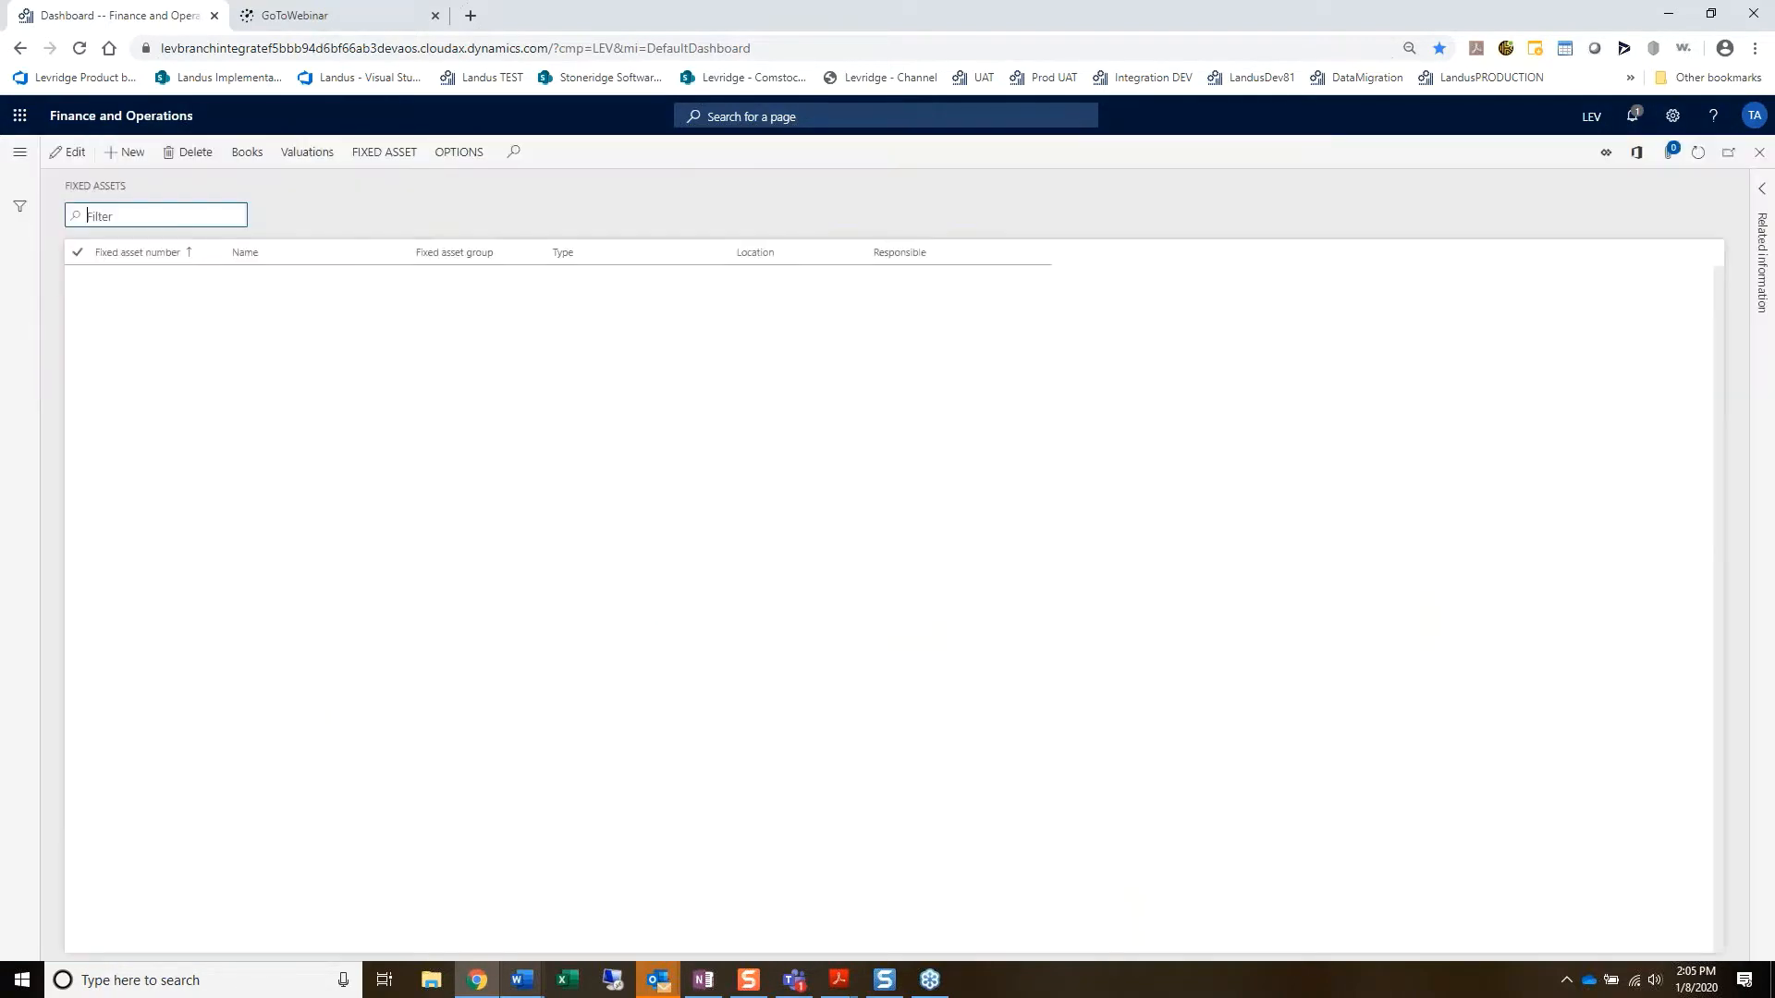
{"action": "left_click", "coordinate": [120, 154]}
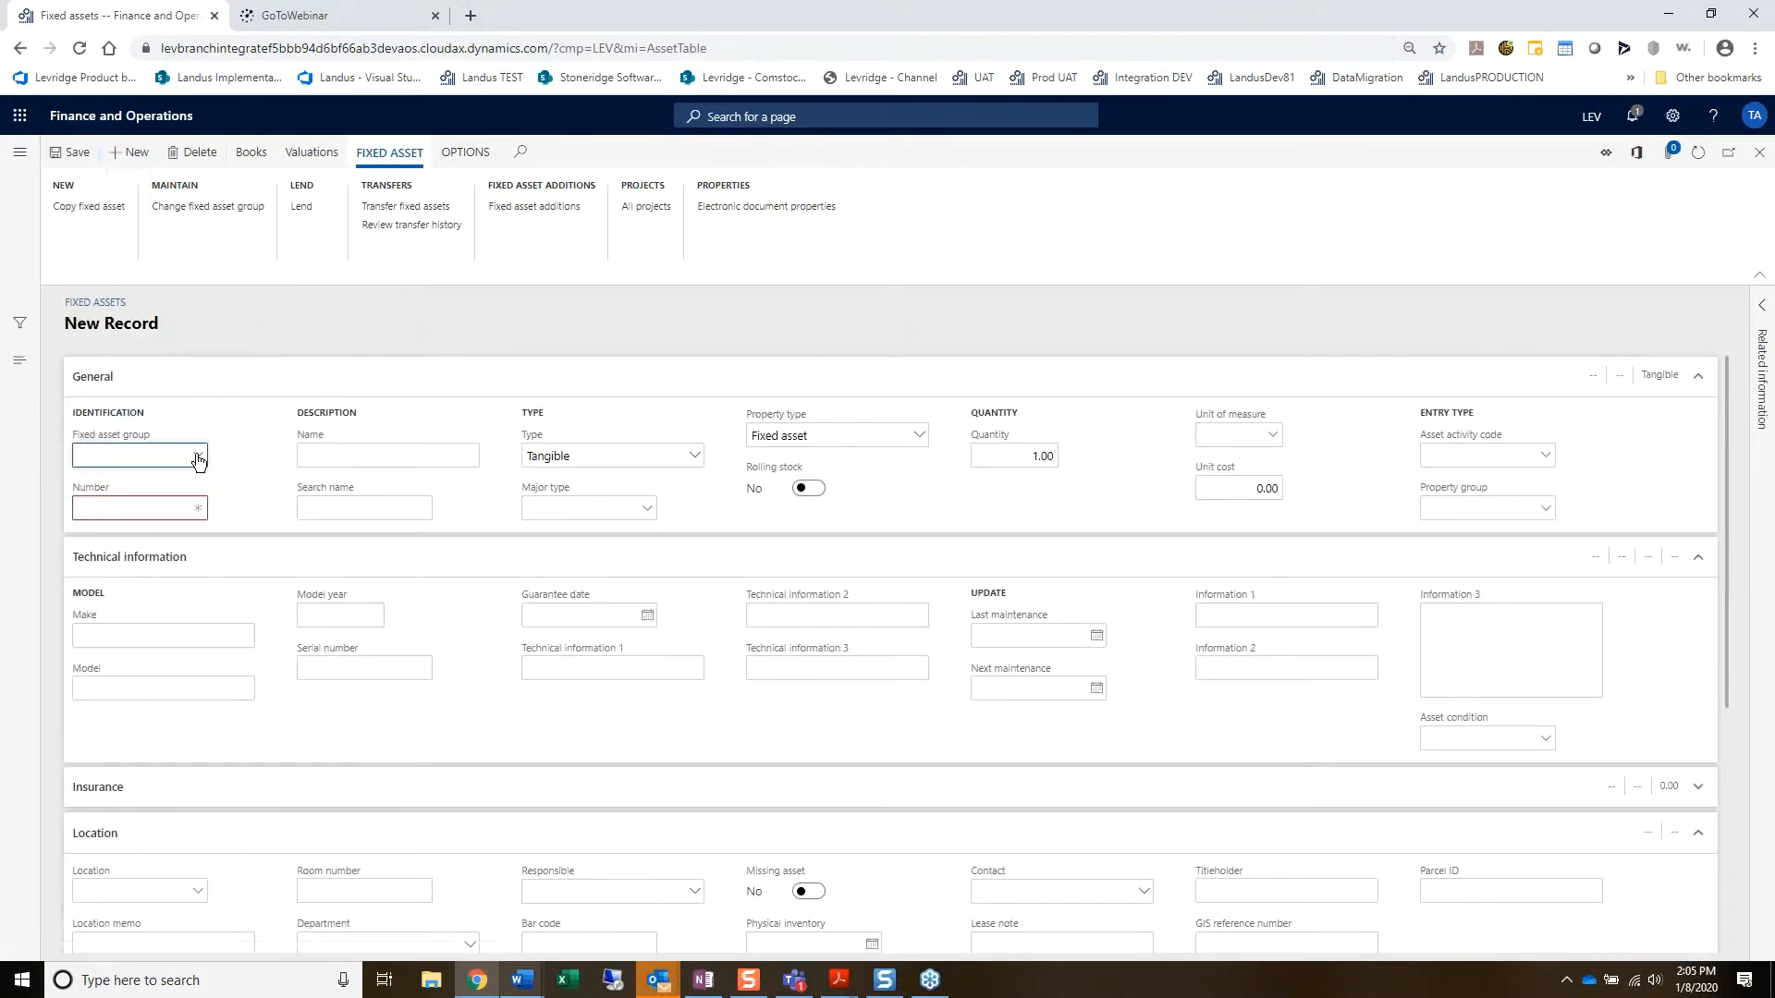
Step: Assign the new asset to the VHC vehicles group with number VHC1610 and name Pickup
{"action": "left_click", "coordinate": [197, 456]}
{"action": "scroll", "coordinate": [153, 631], "scroll_direction": "down", "scroll_amount": 2}
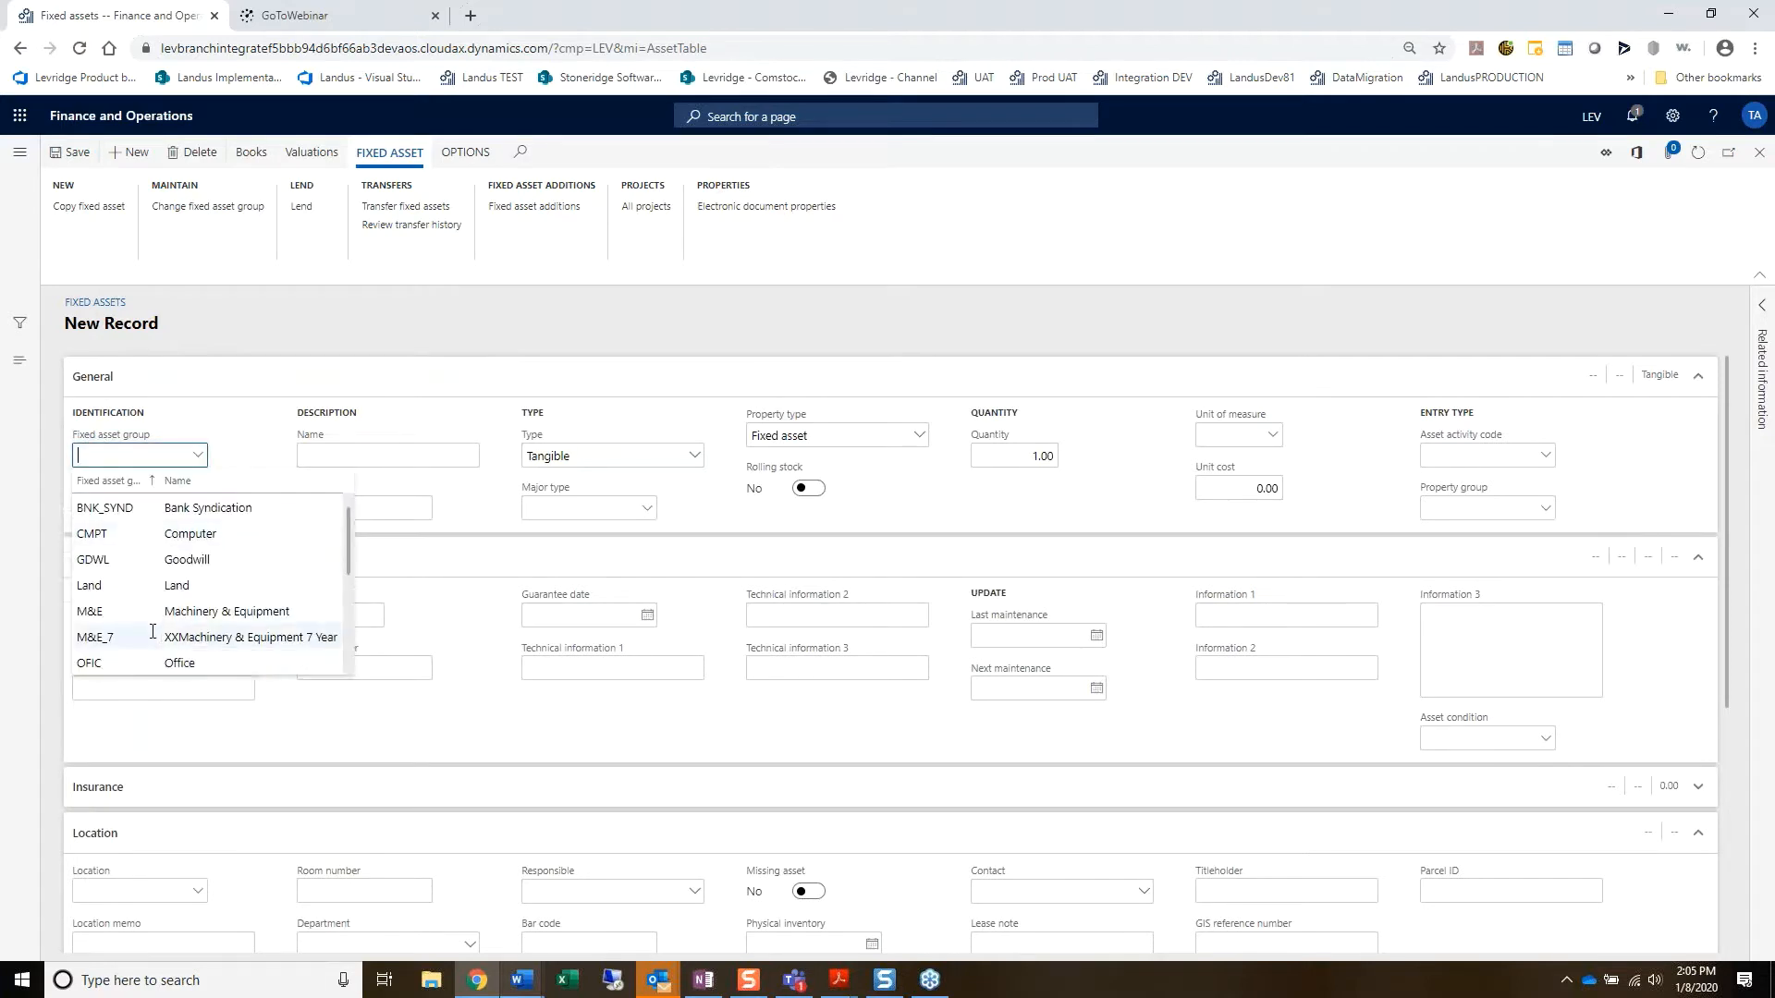
{"action": "scroll", "coordinate": [152, 631], "scroll_direction": "down", "scroll_amount": 3}
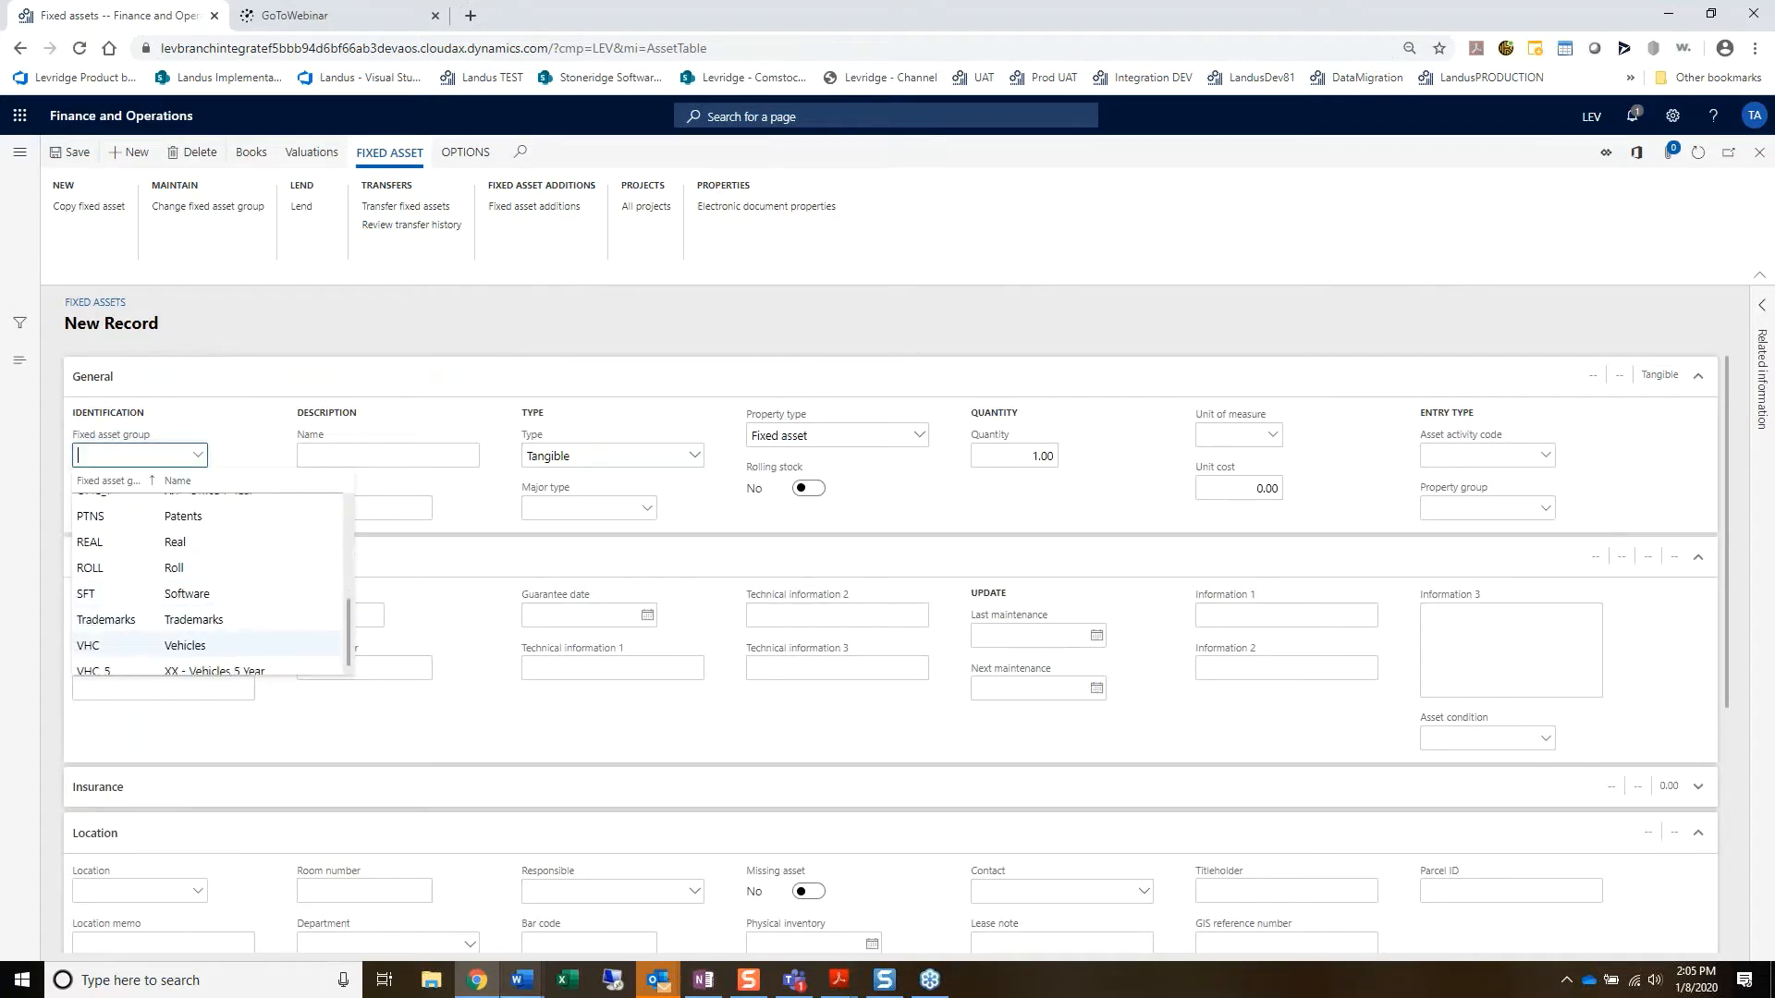
{"action": "left_click", "coordinate": [131, 645]}
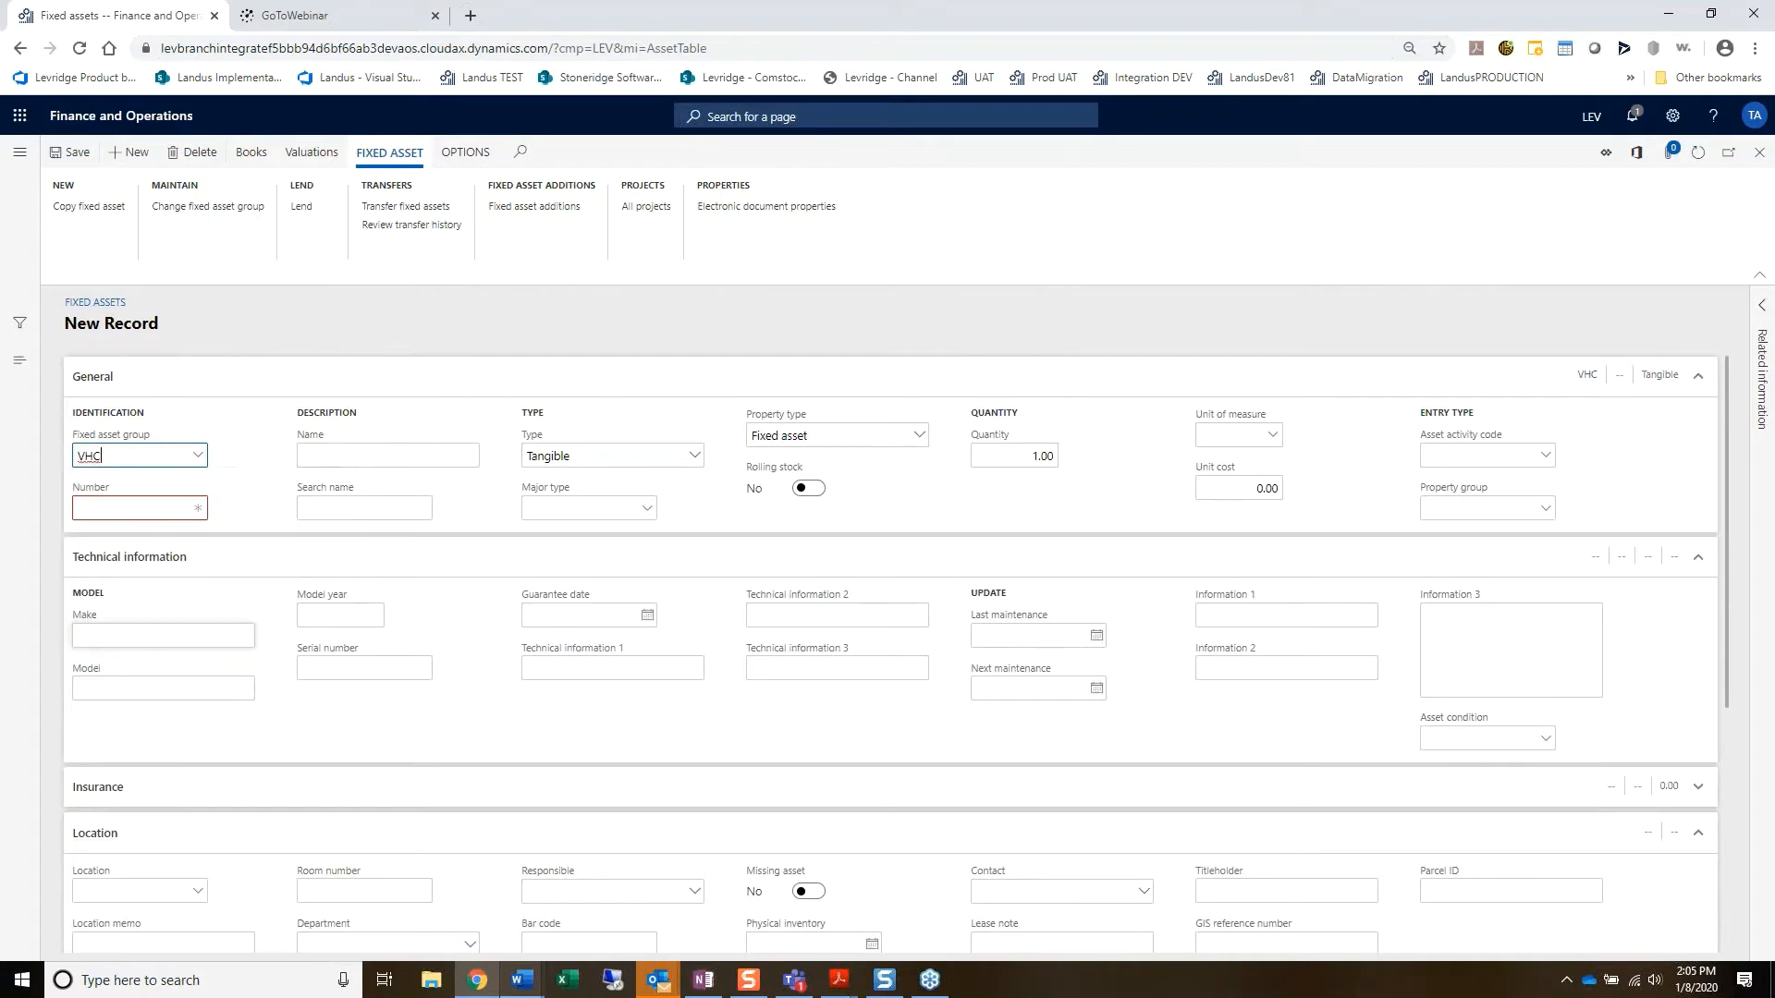
{"action": "left_click", "coordinate": [106, 506]}
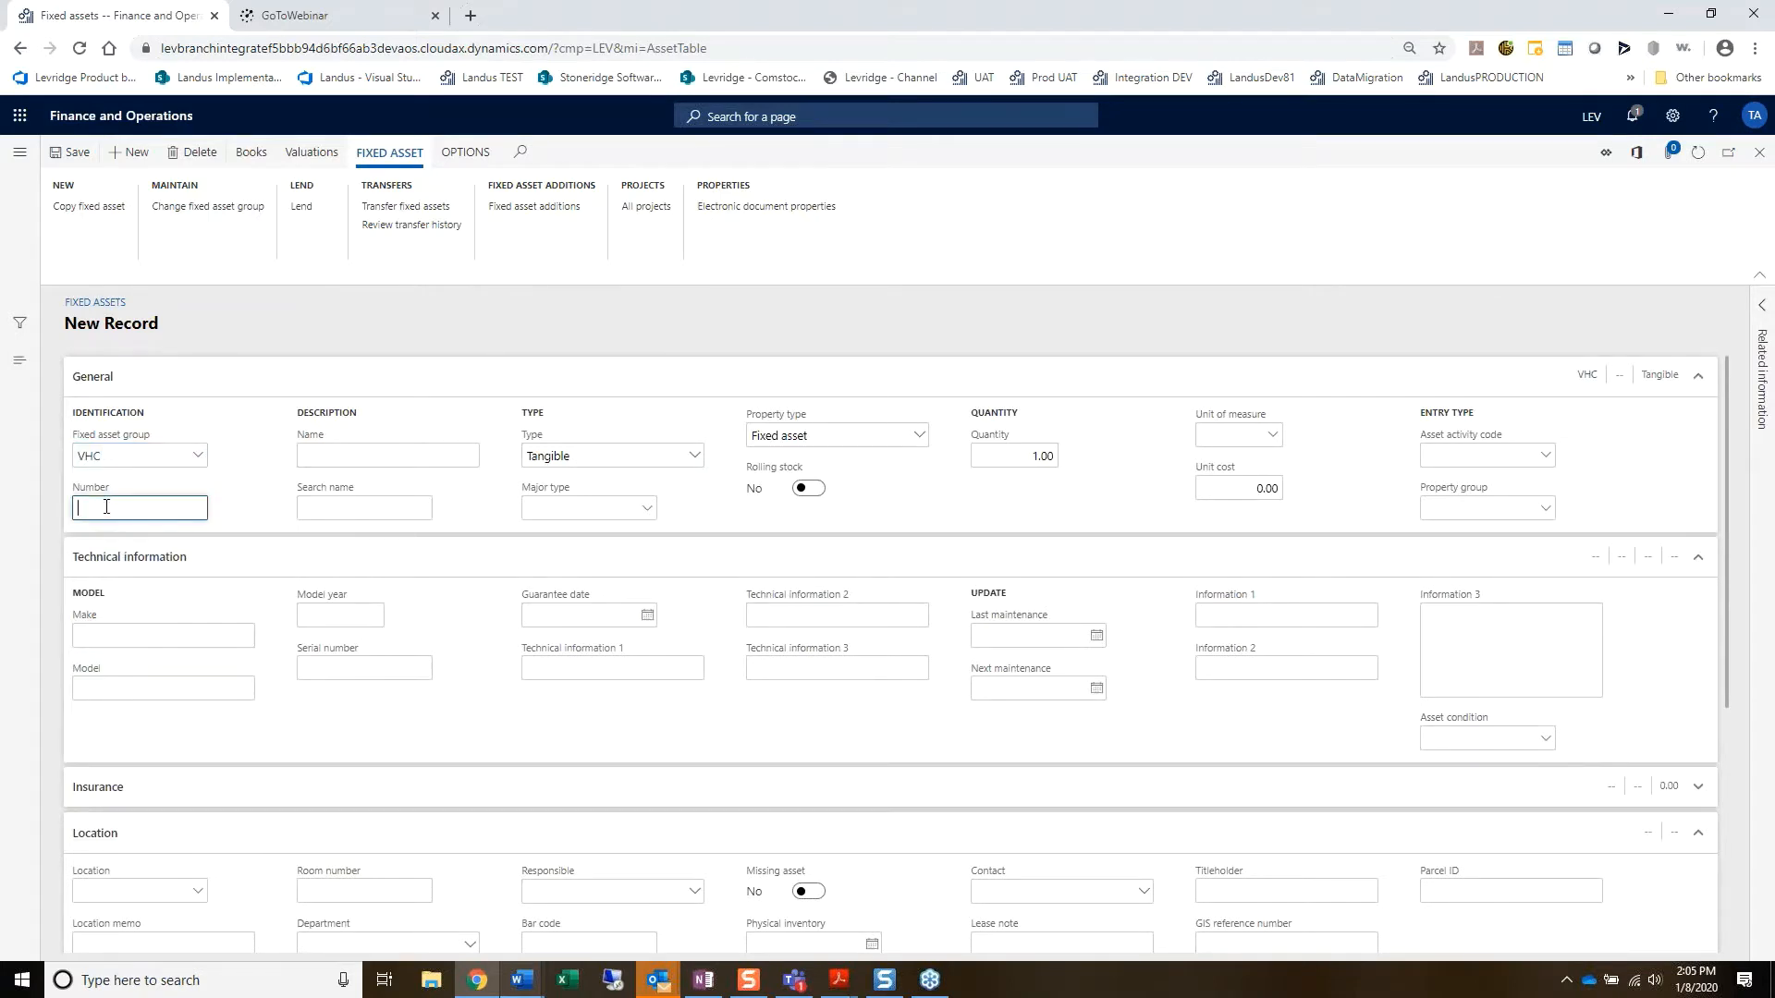
{"action": "type", "text": "VHC1610"}
{"action": "left_click", "coordinate": [314, 449]}
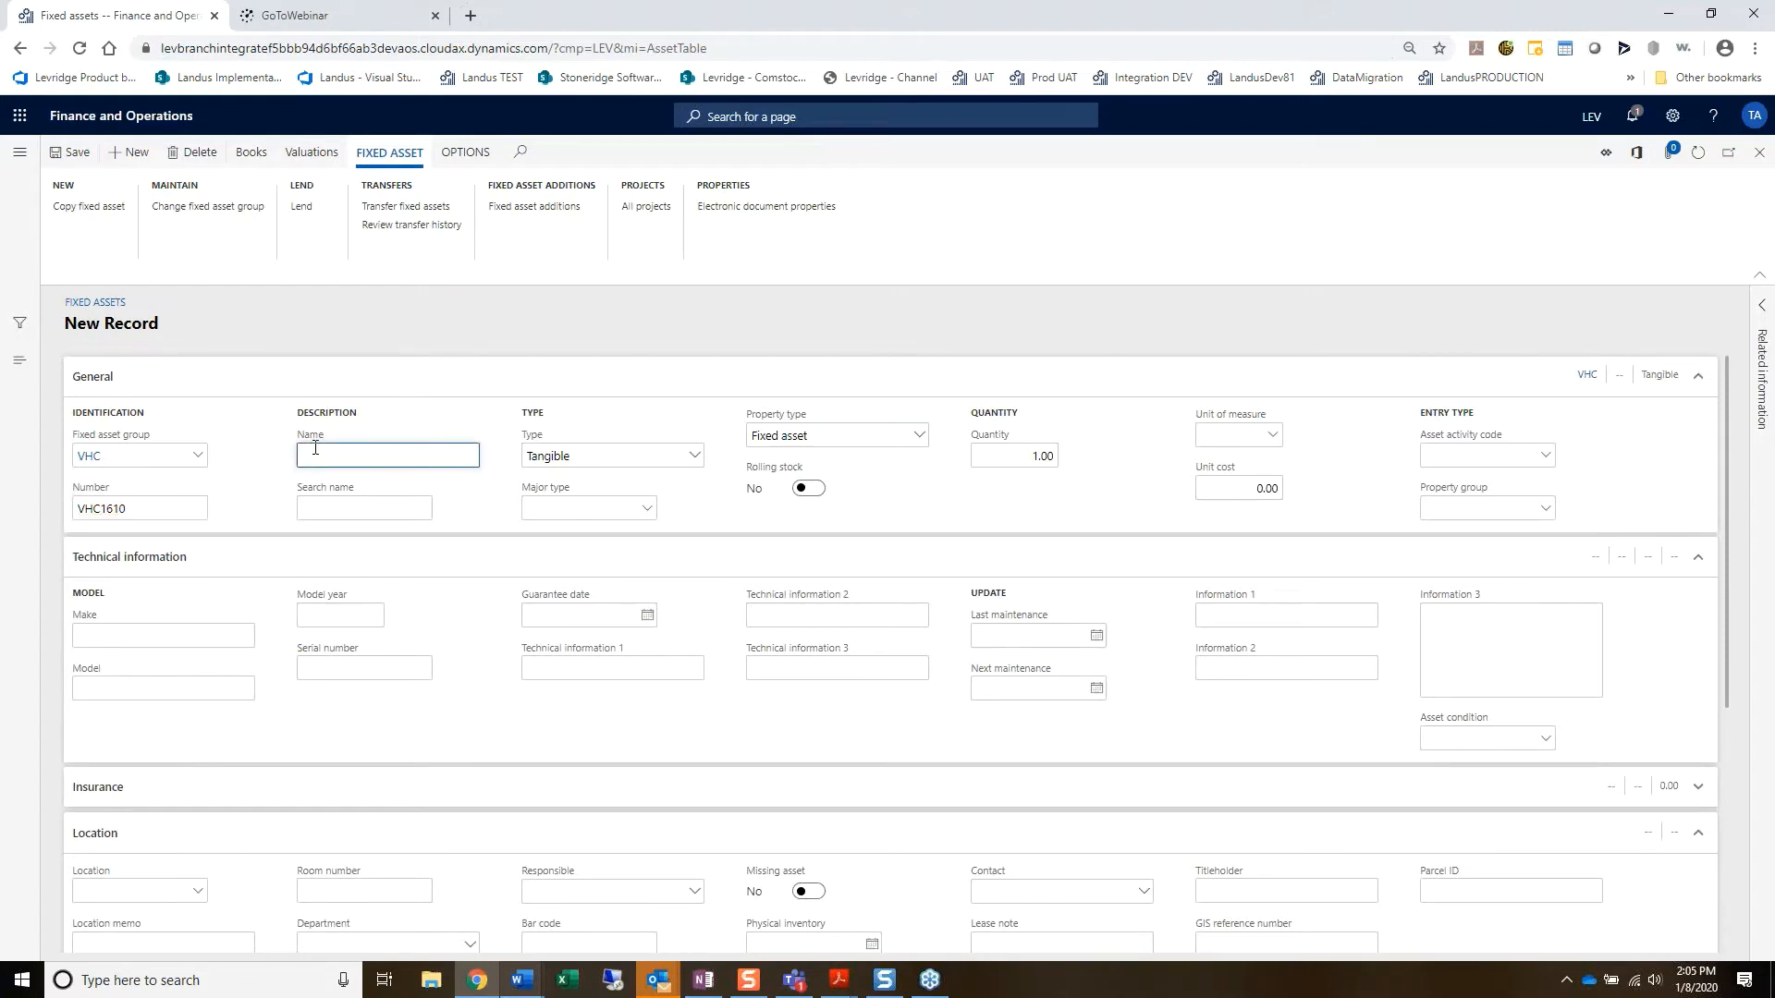
{"action": "type", "text": "Pickup"}
Step: Fill in the technical information with make Chevrolet, model 2500, model year 2018 and serial number VY15887T6551
{"action": "left_click", "coordinate": [158, 632]}
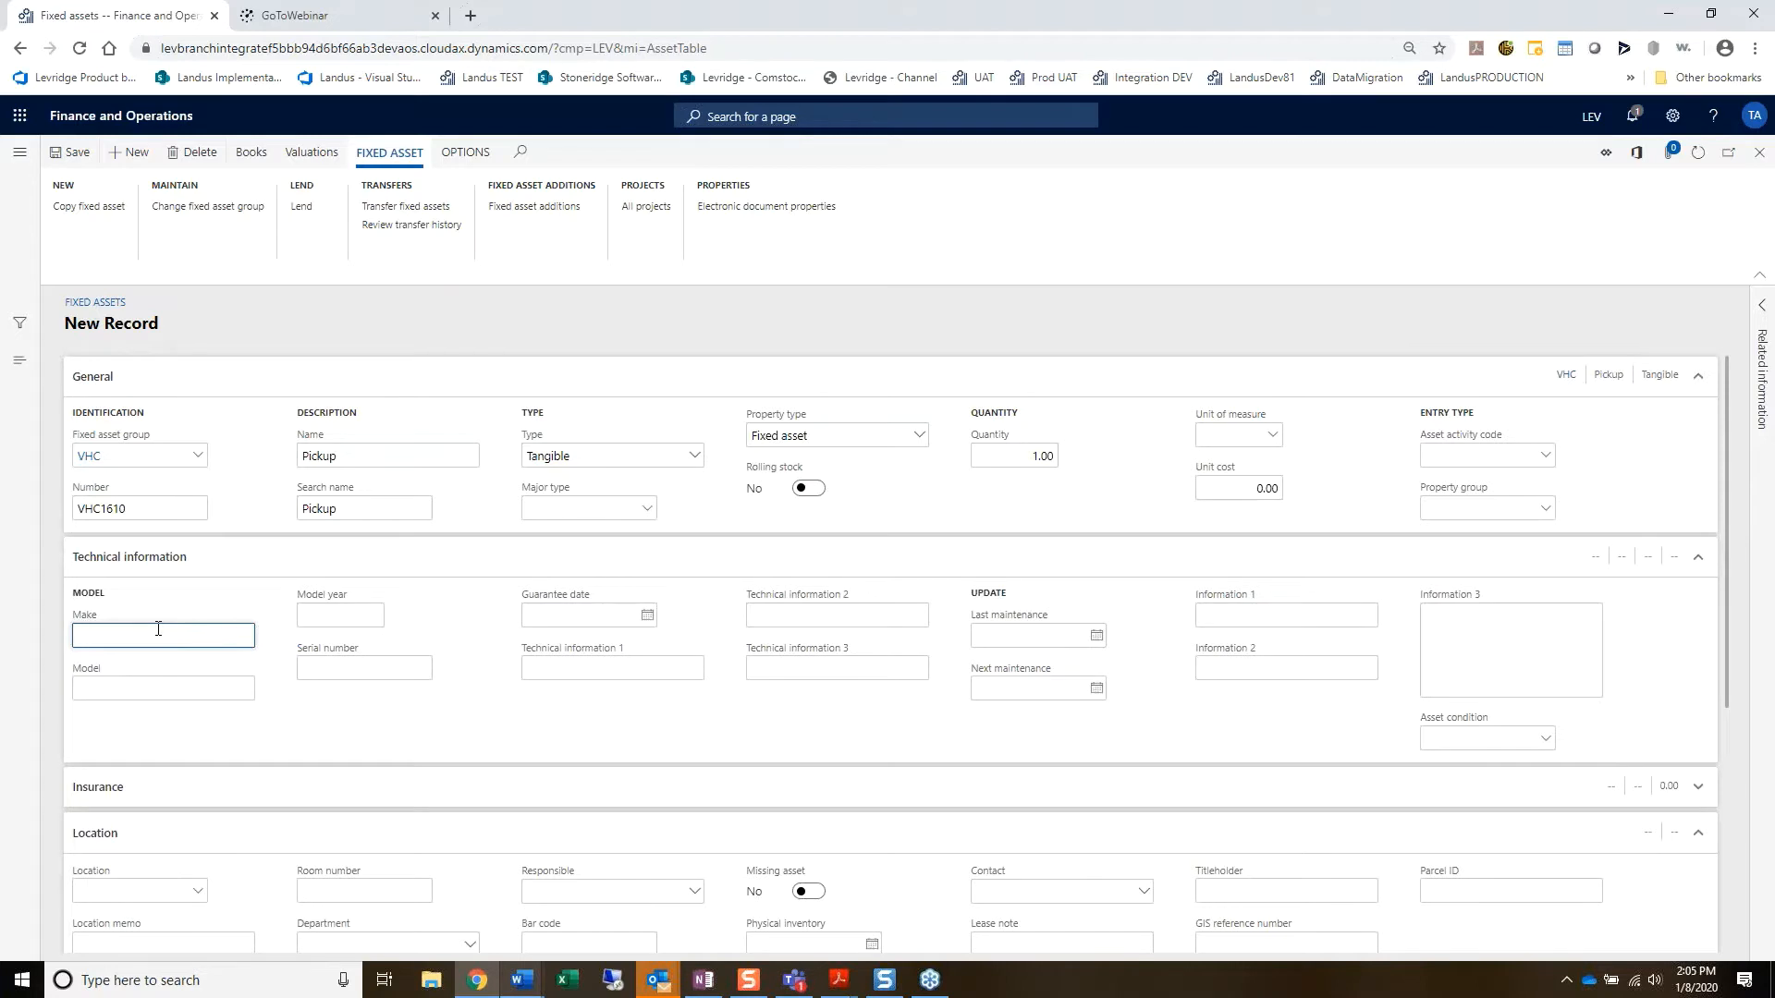
{"action": "type", "text": "Chevroley"}
{"action": "key", "text": "BackSpace"}
{"action": "left_click", "coordinate": [111, 688]}
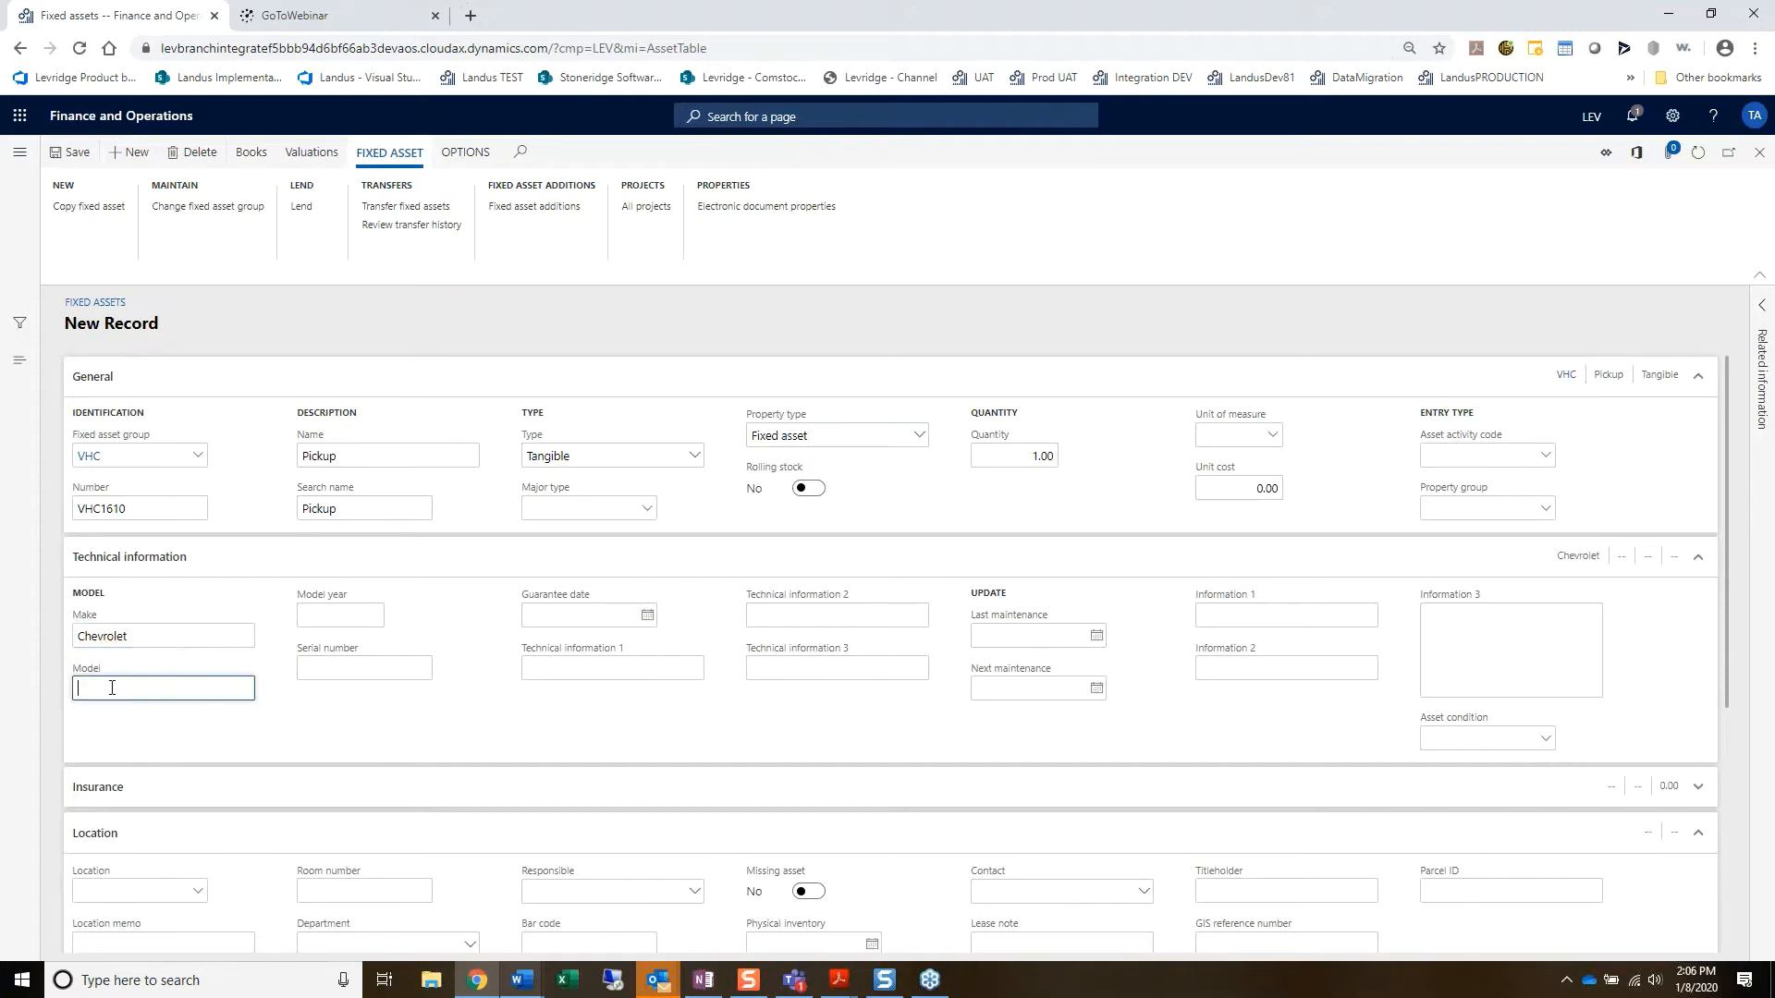
{"action": "type", "text": "2500"}
{"action": "left_click", "coordinate": [326, 620]}
{"action": "type", "text": "2018"}
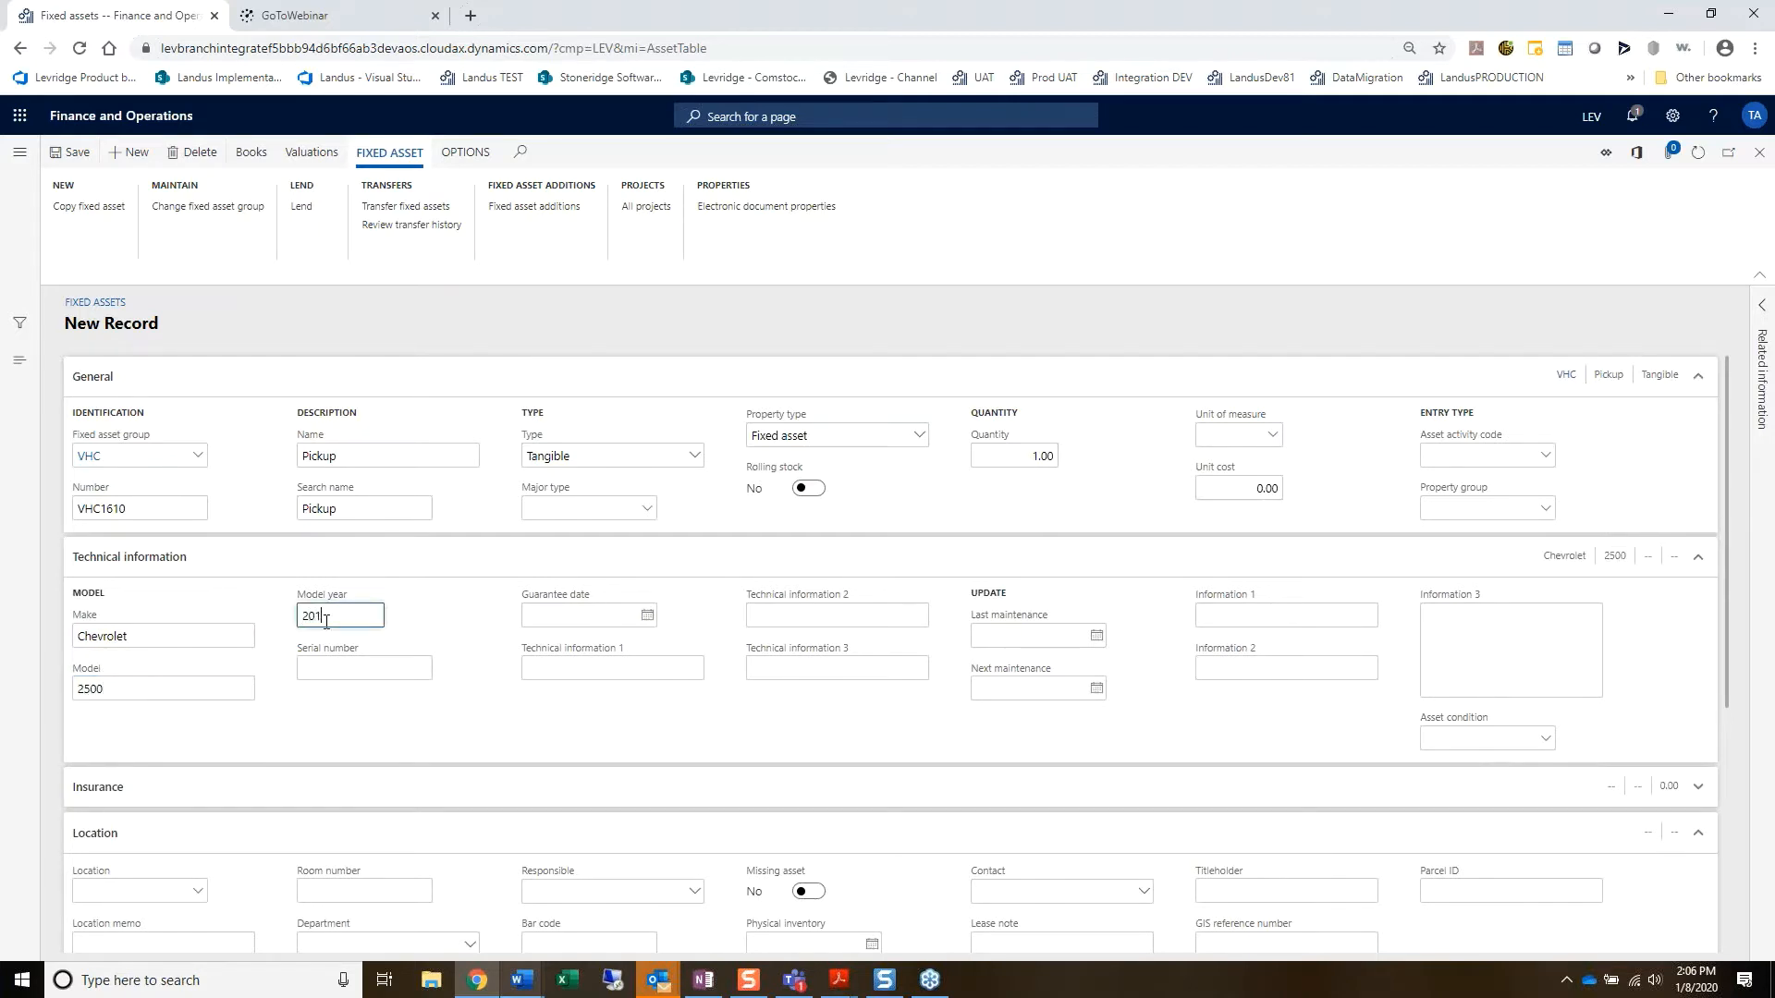
{"action": "left_click", "coordinate": [326, 672]}
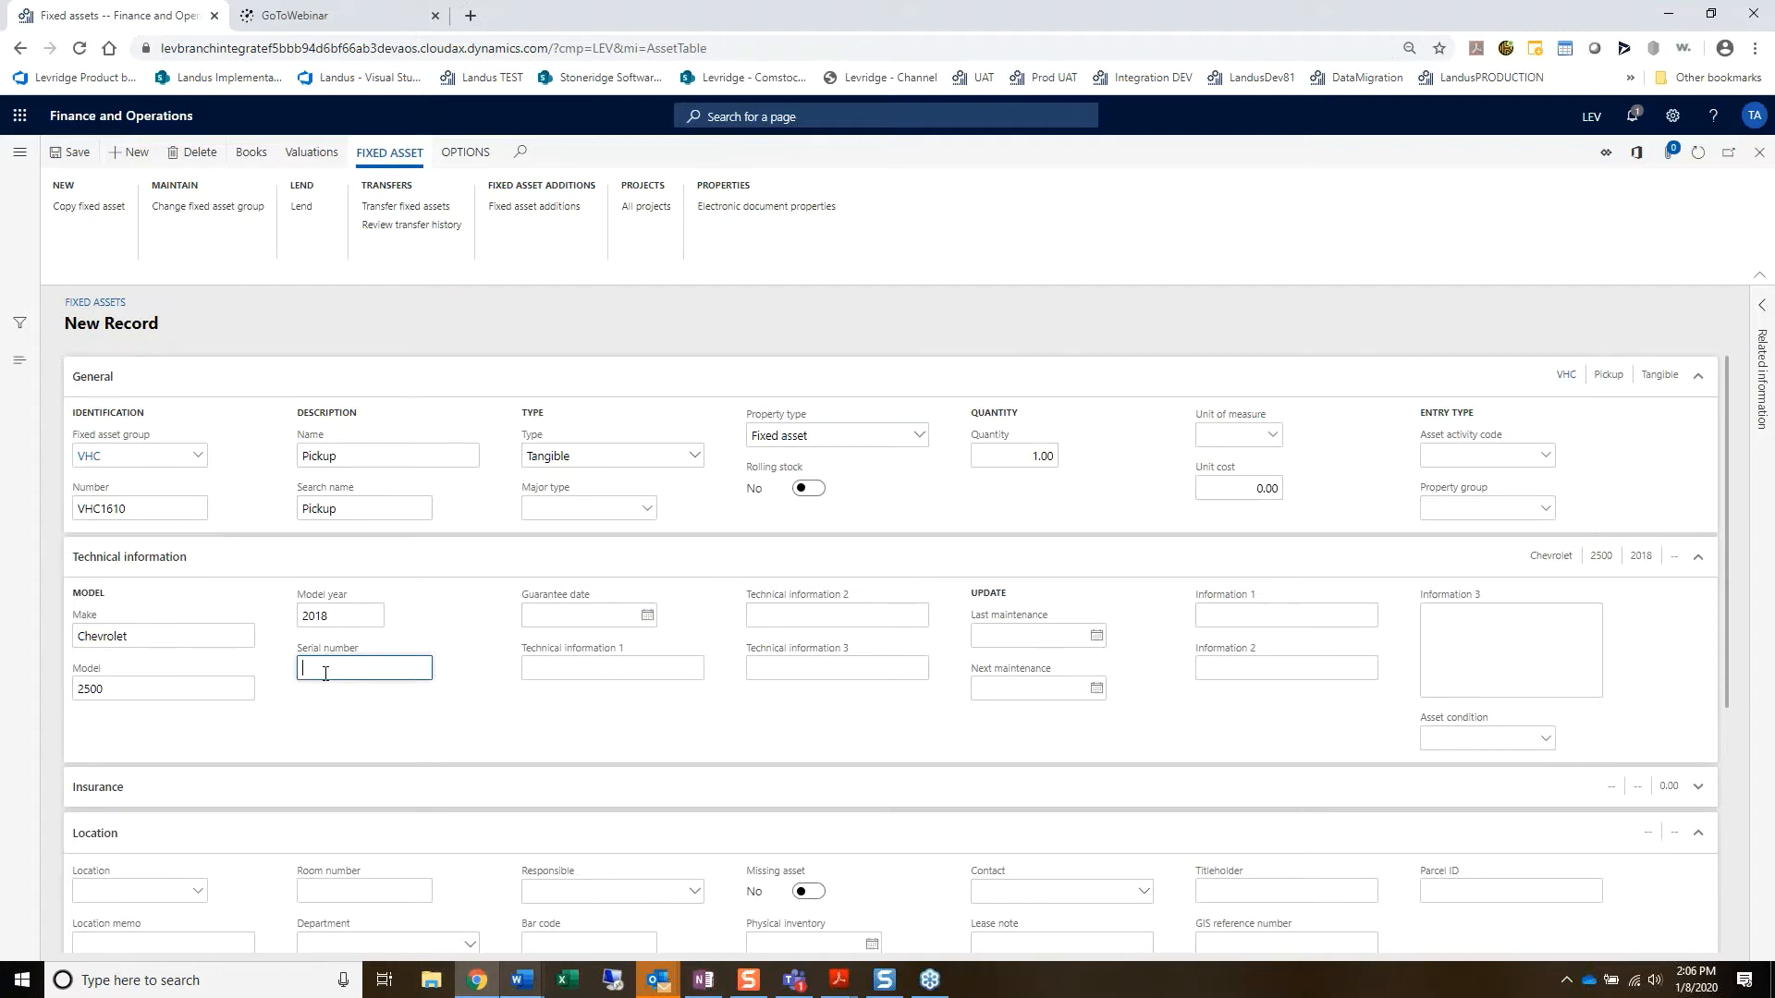
{"action": "type", "text": "VY15887T6551"}
Step: Set the pickup's asset condition to Good
{"action": "scroll", "coordinate": [1047, 664], "scroll_direction": "down", "scroll_amount": 2}
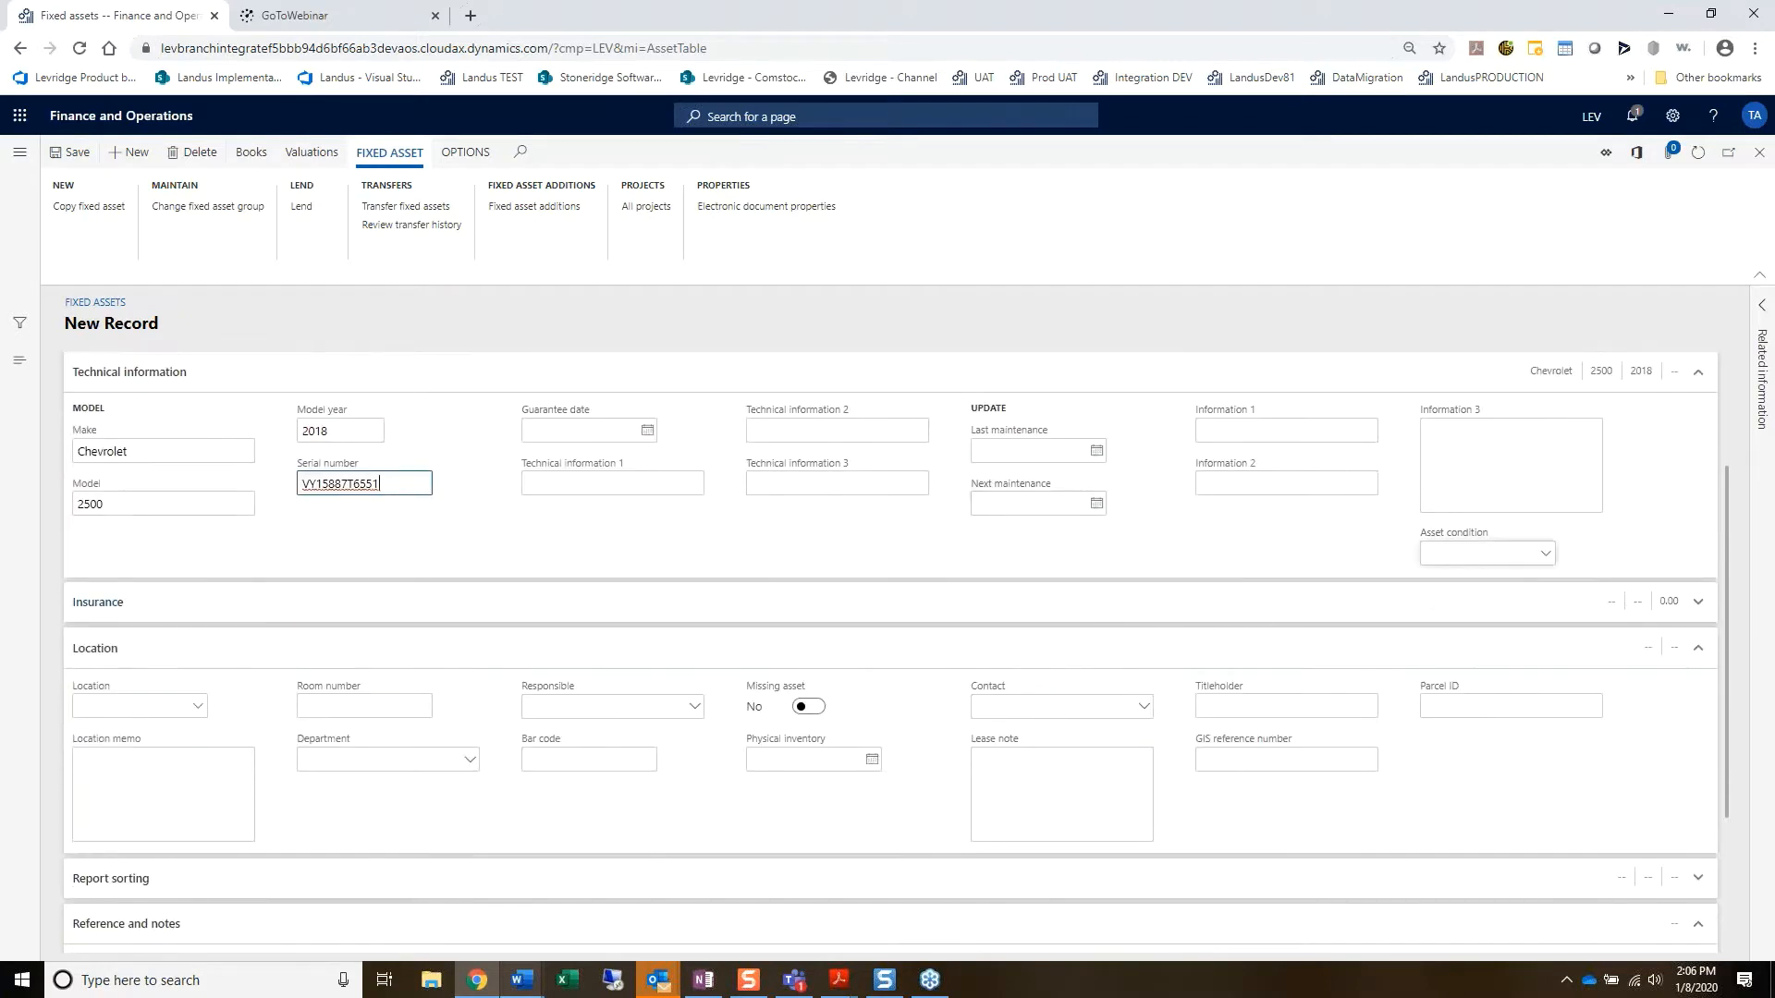
{"action": "left_click", "coordinate": [1461, 553]}
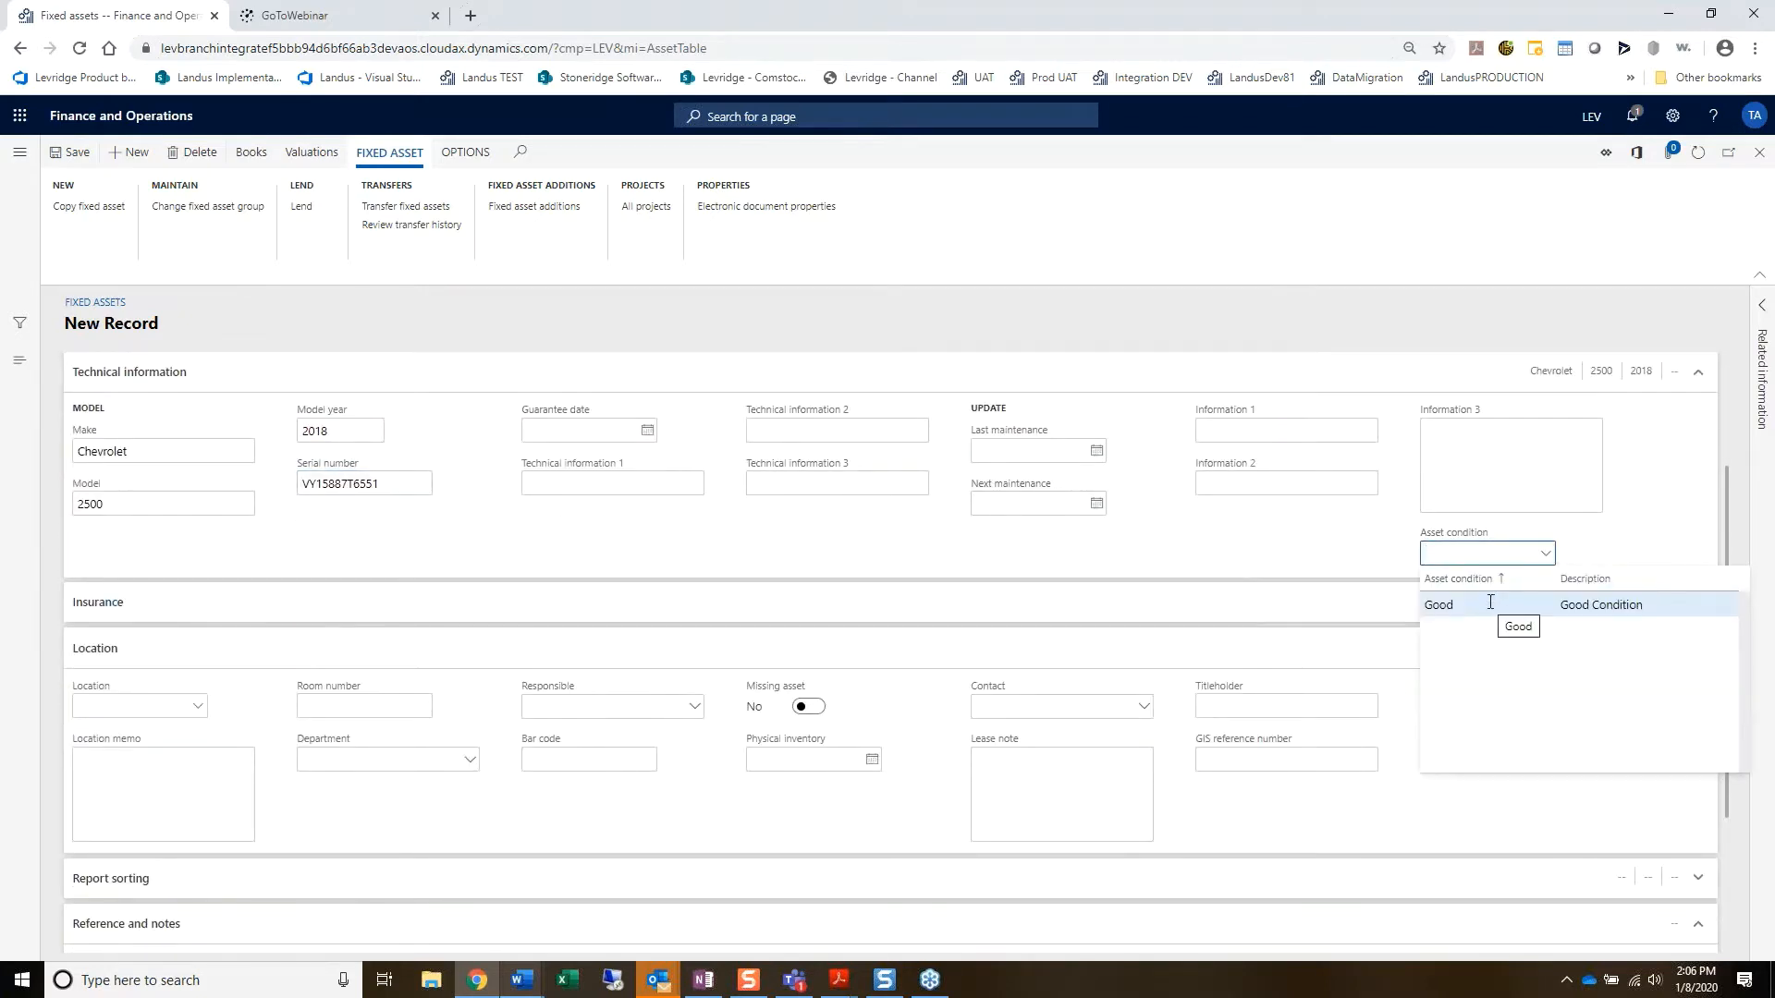
{"action": "left_click", "coordinate": [1490, 603]}
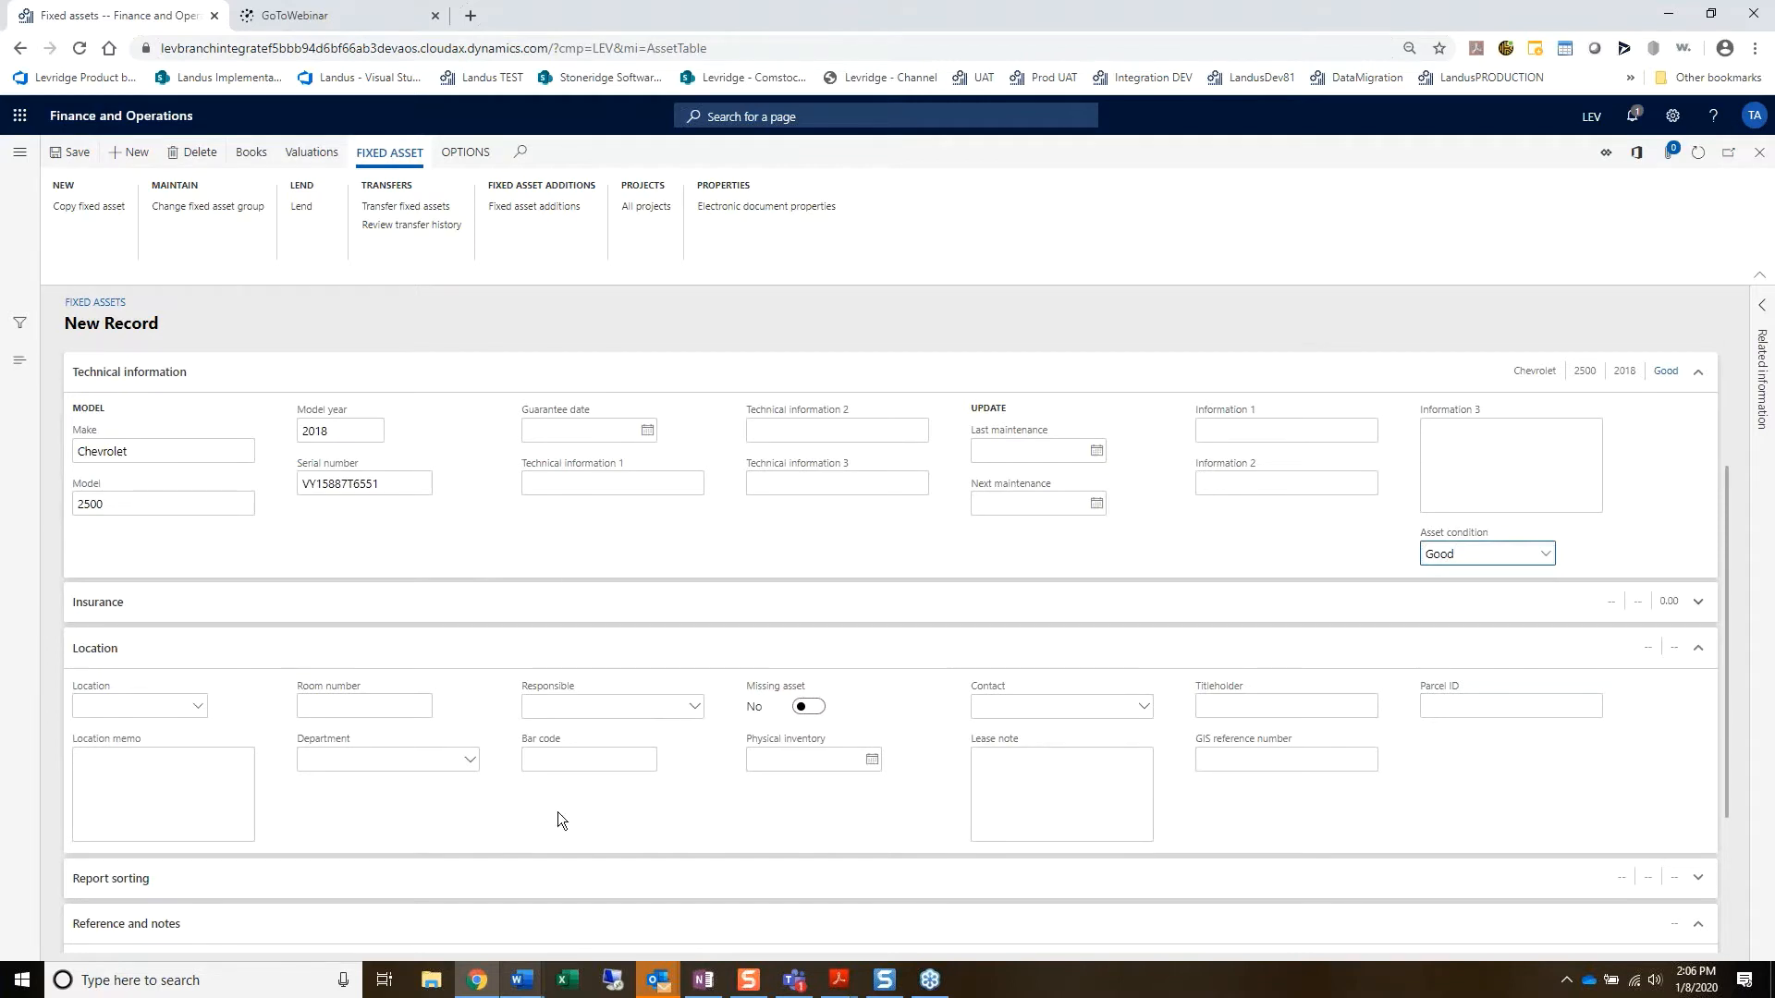
Step: Mark the pickup asset as rolling stock
{"action": "scroll", "coordinate": [721, 833], "scroll_direction": "down", "scroll_amount": 3}
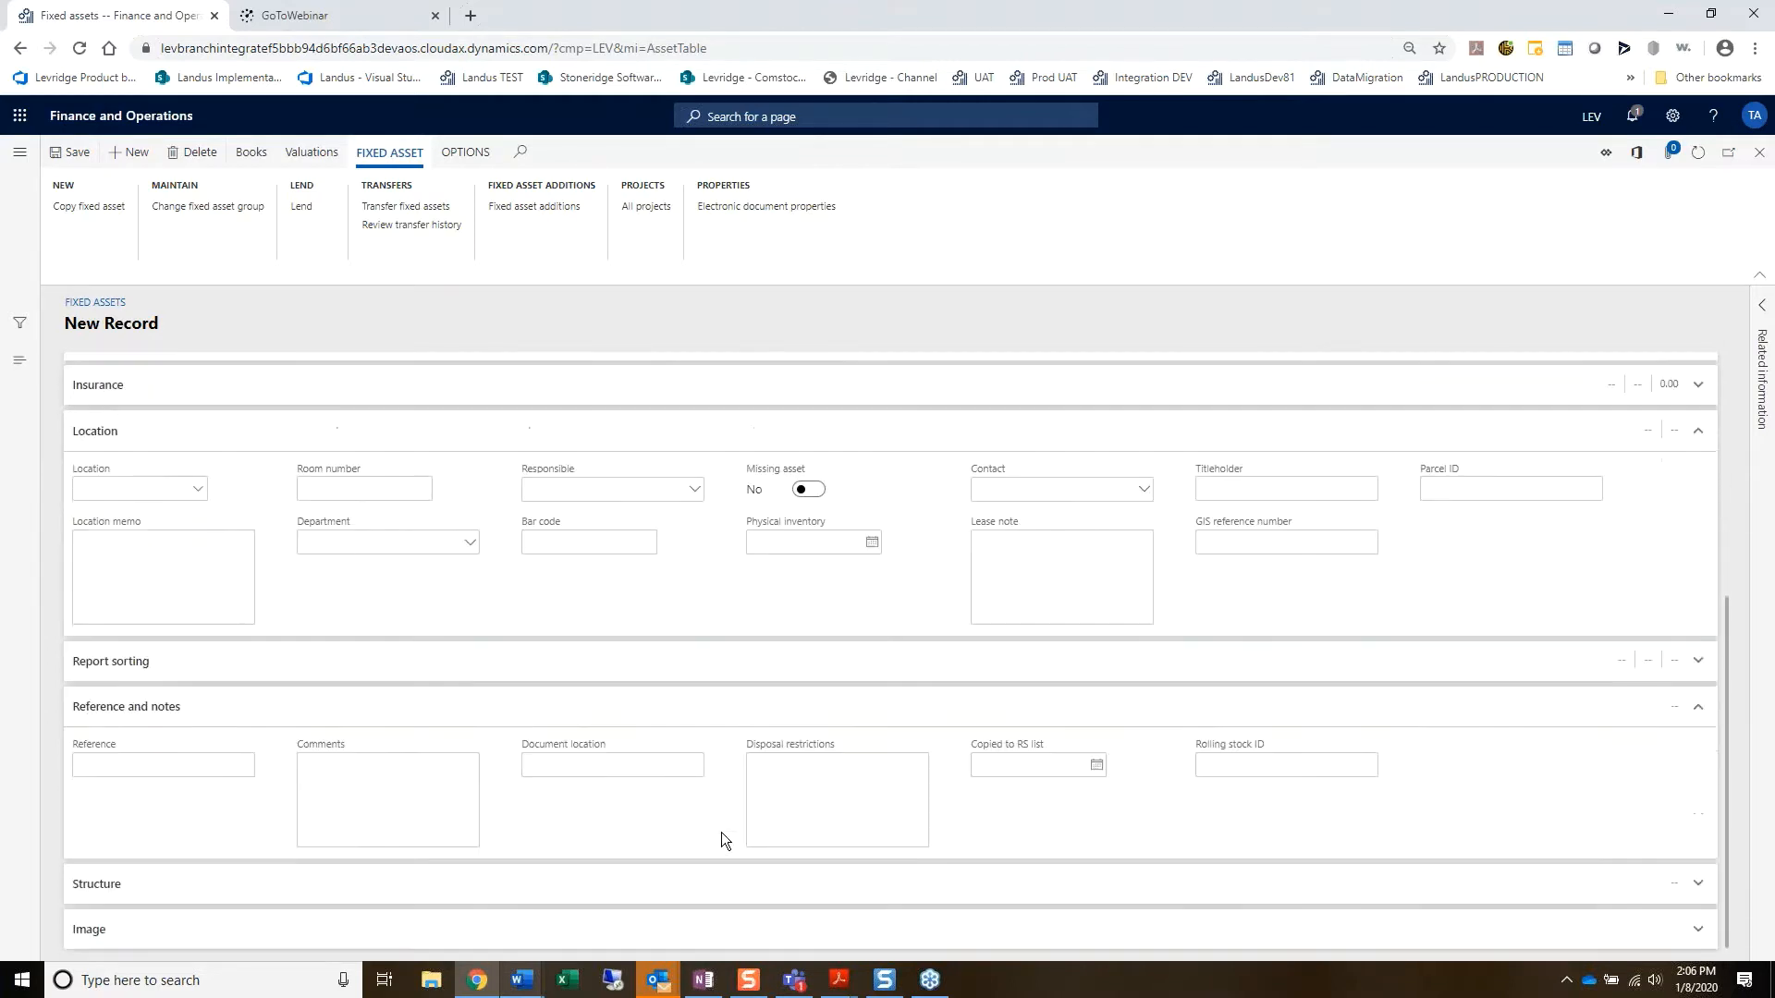
{"action": "scroll", "coordinate": [722, 834], "scroll_direction": "up", "scroll_amount": 5}
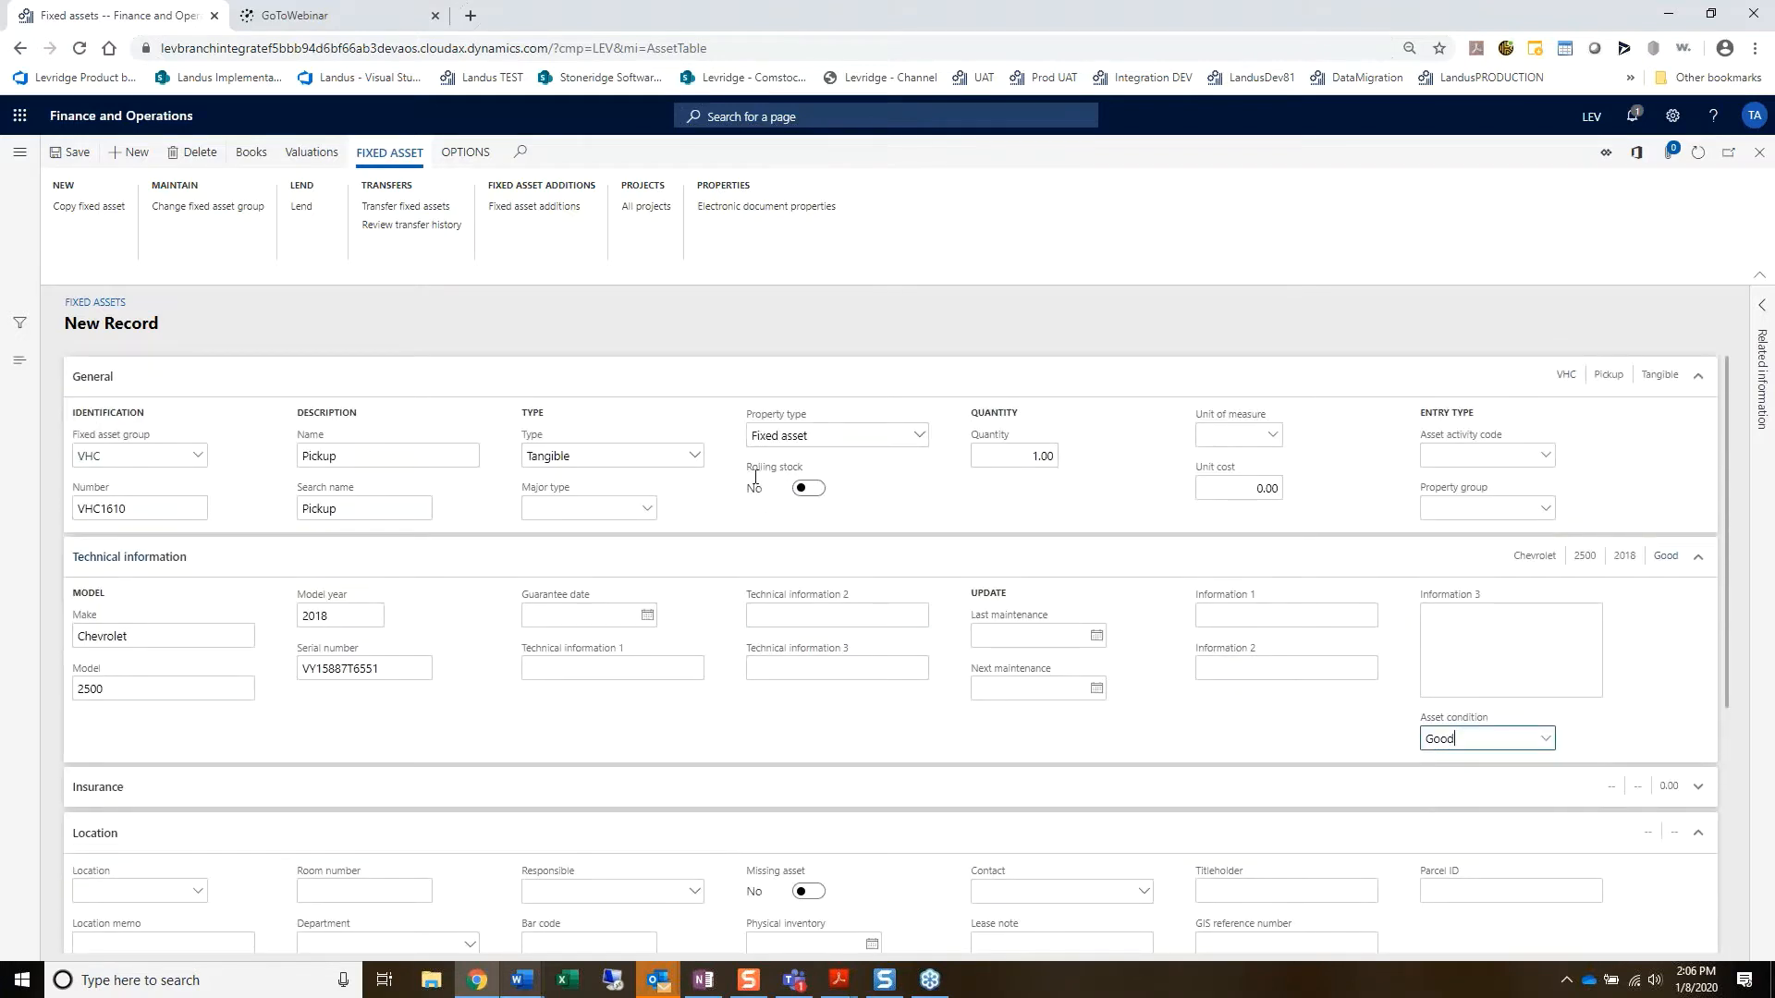
{"action": "mouse_move", "coordinate": [783, 475]}
{"action": "left_click", "coordinate": [810, 489]}
{"action": "mouse_move", "coordinate": [803, 474]}
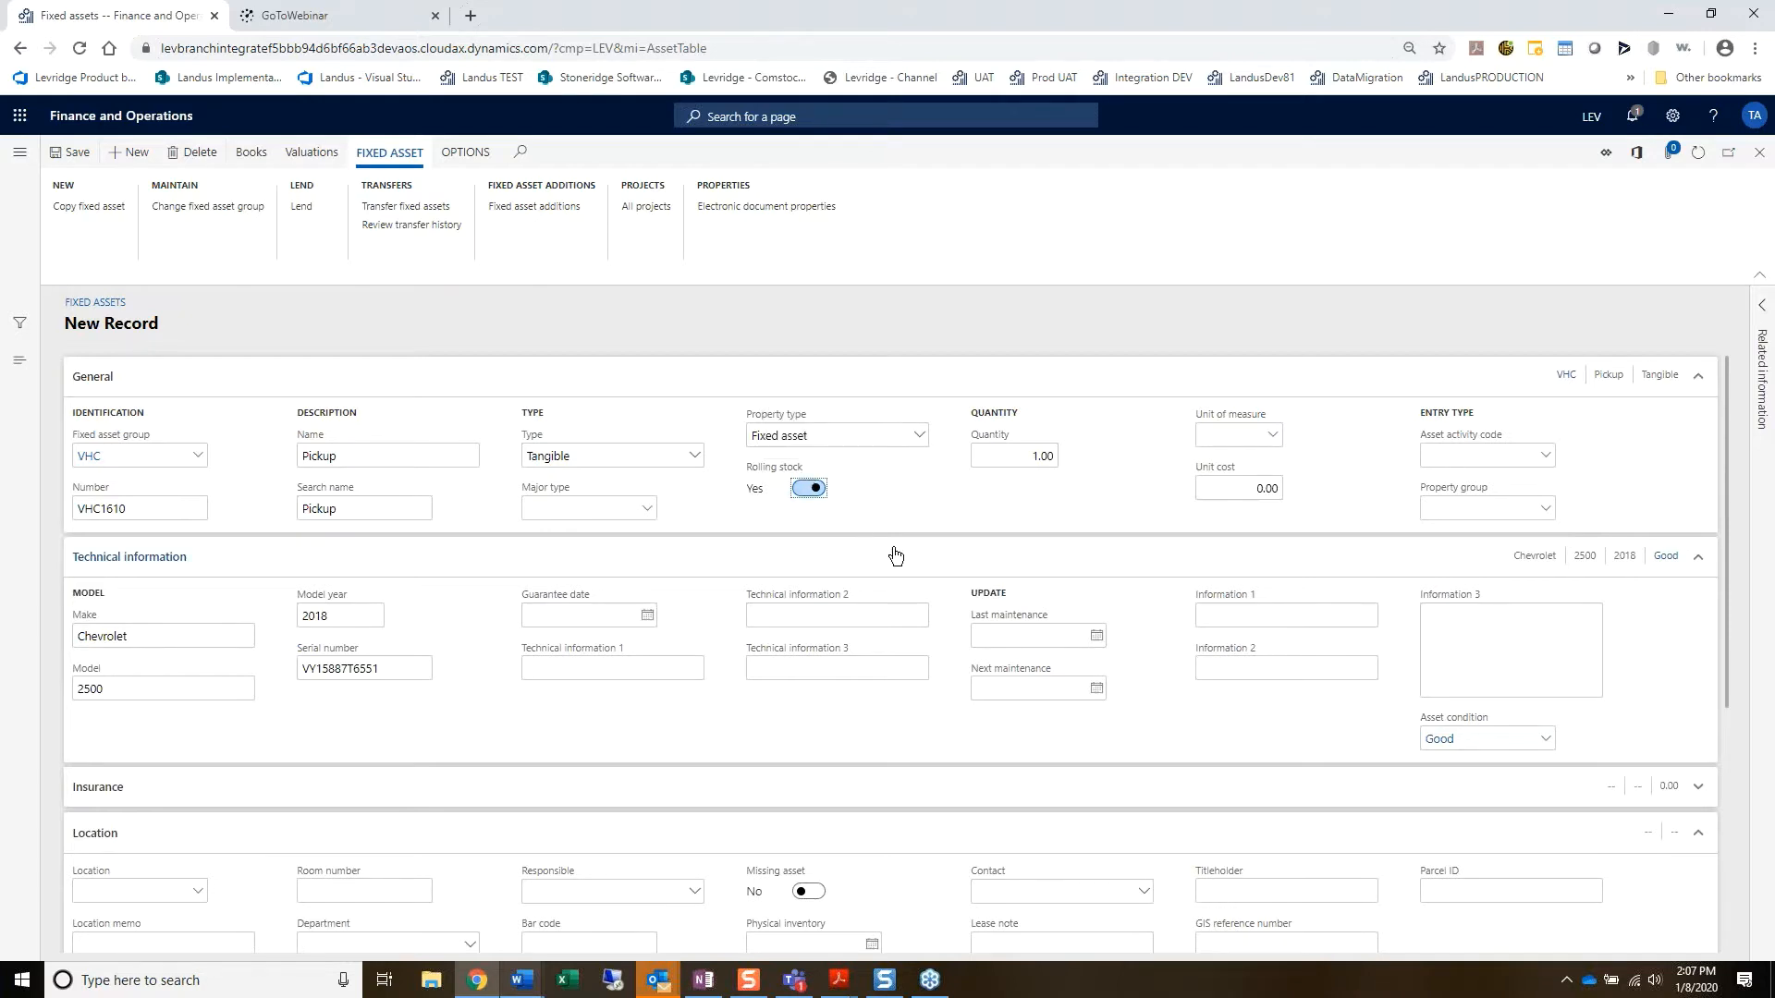
Step: Save the pickup asset, check its rolling stock list date and ID, and return to the asset list
{"action": "scroll", "coordinate": [892, 554], "scroll_direction": "down", "scroll_amount": 3}
{"action": "scroll", "coordinate": [891, 647], "scroll_direction": "down", "scroll_amount": 2}
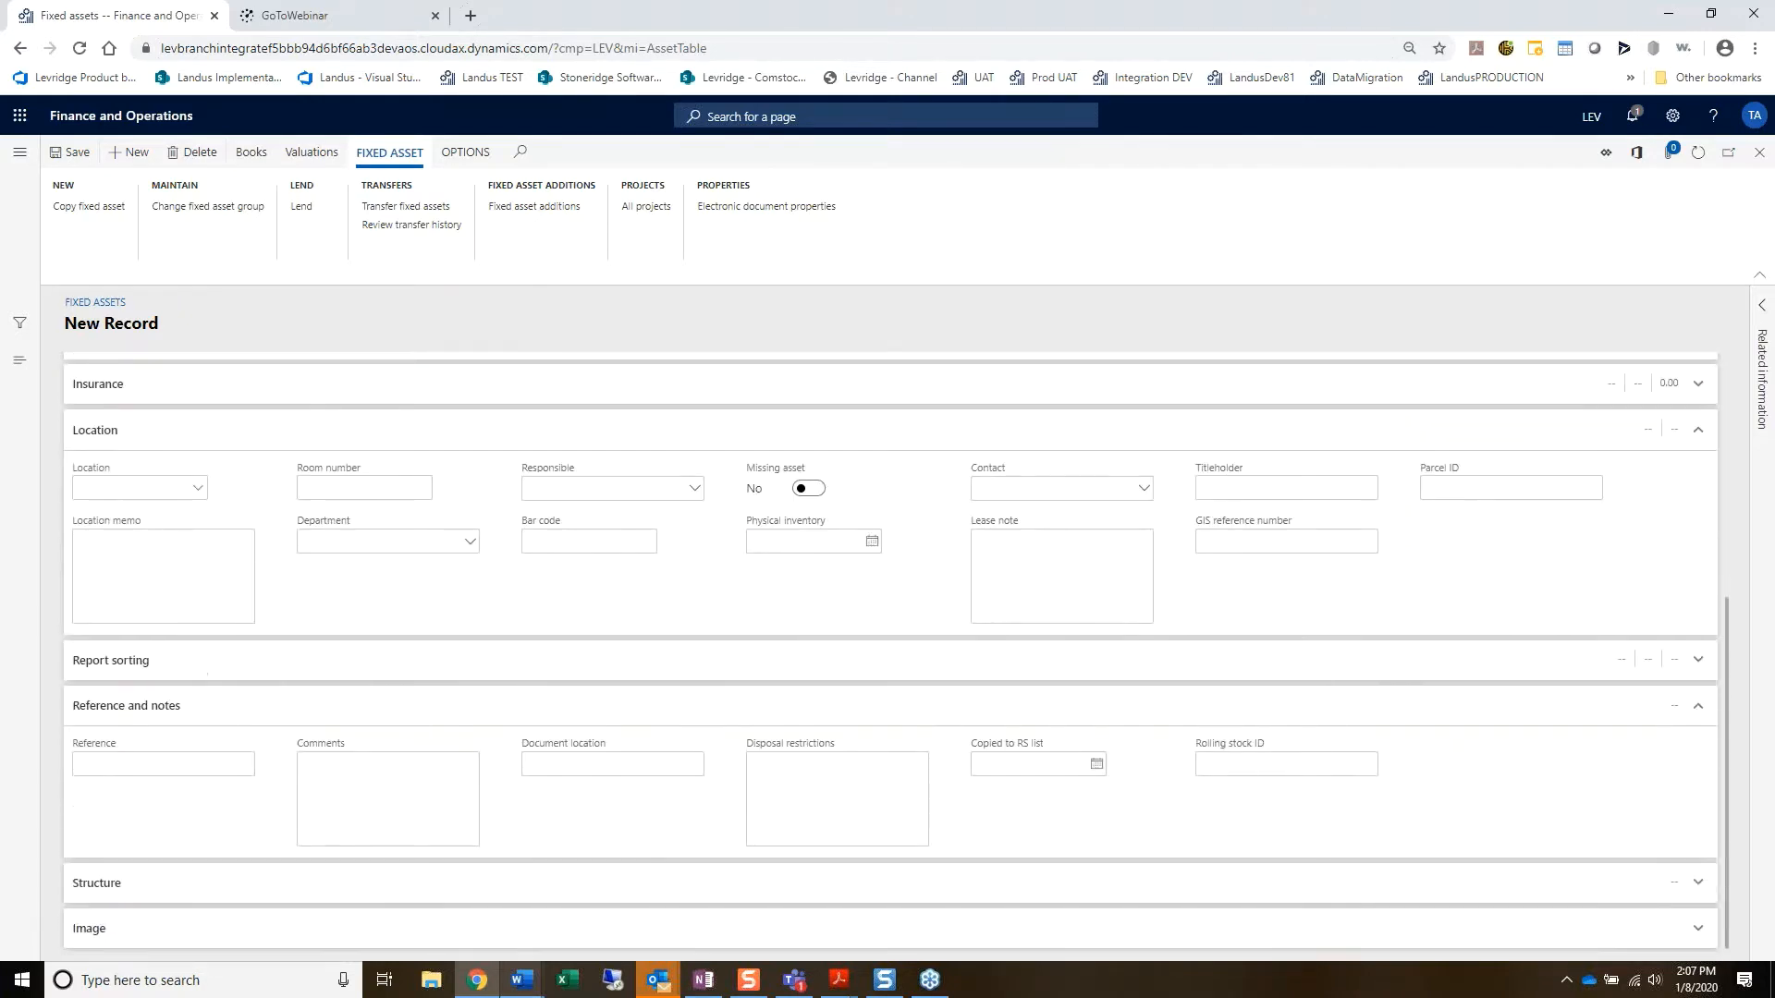
{"action": "left_click", "coordinate": [1003, 763]}
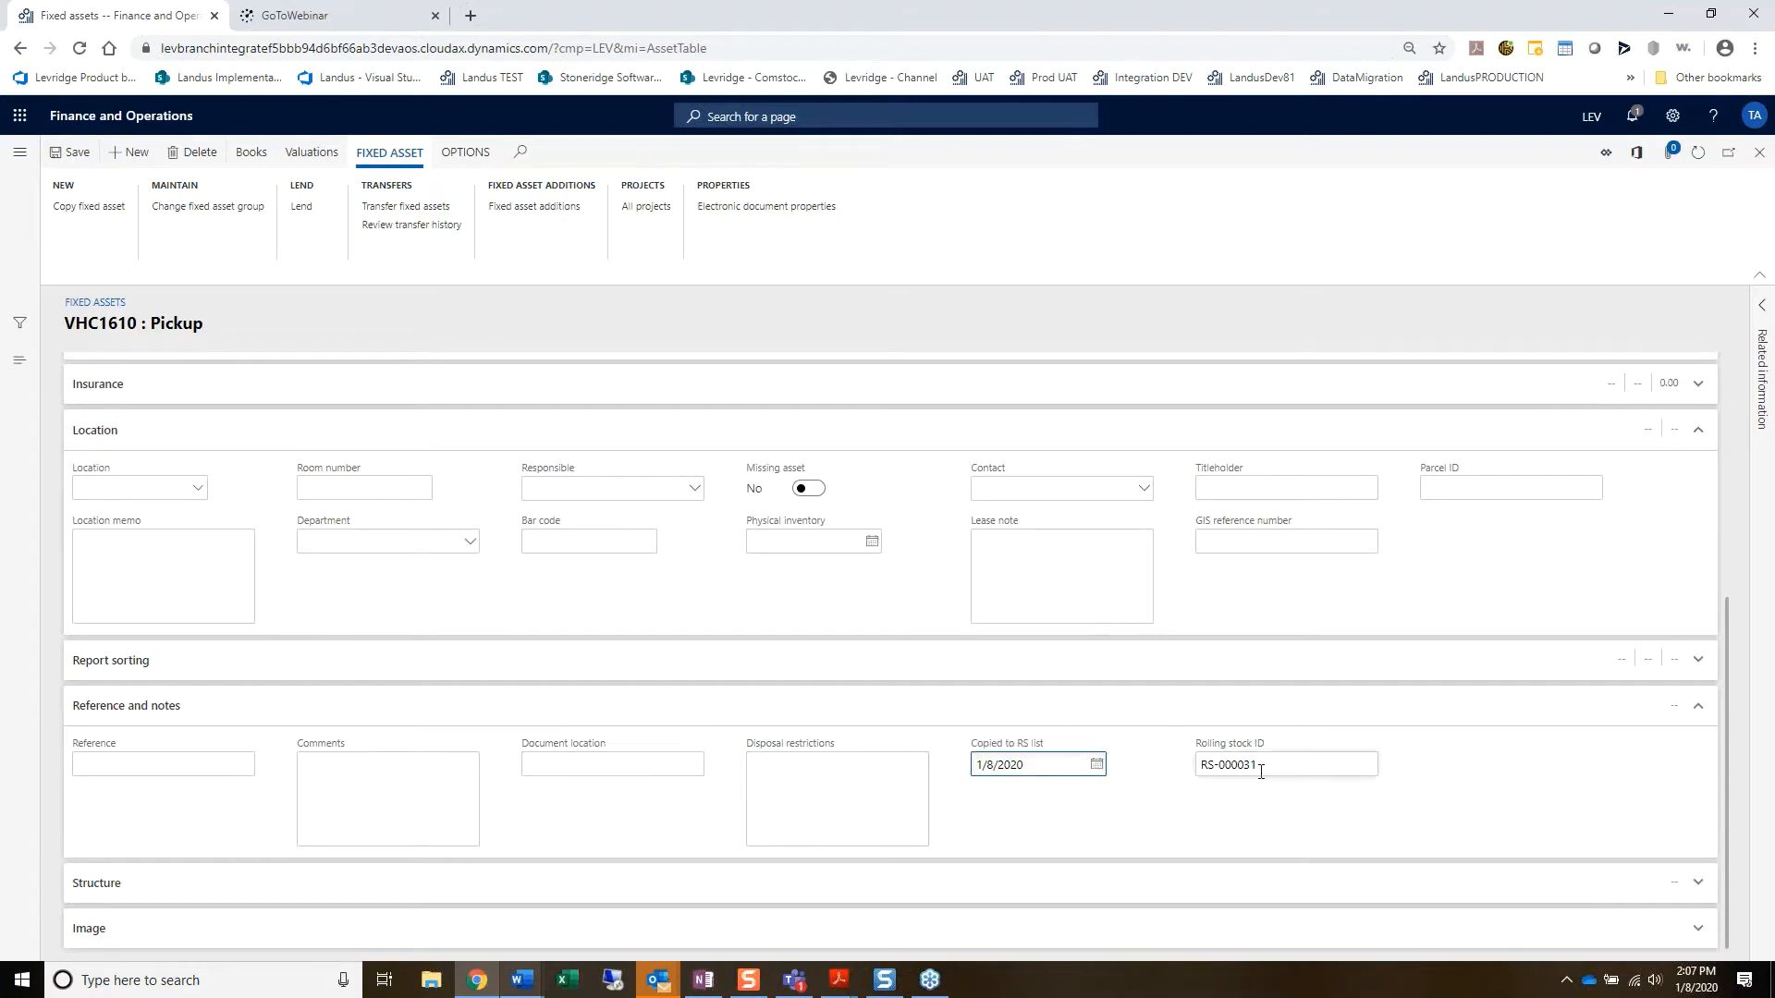
{"action": "mouse_move", "coordinate": [1275, 762]}
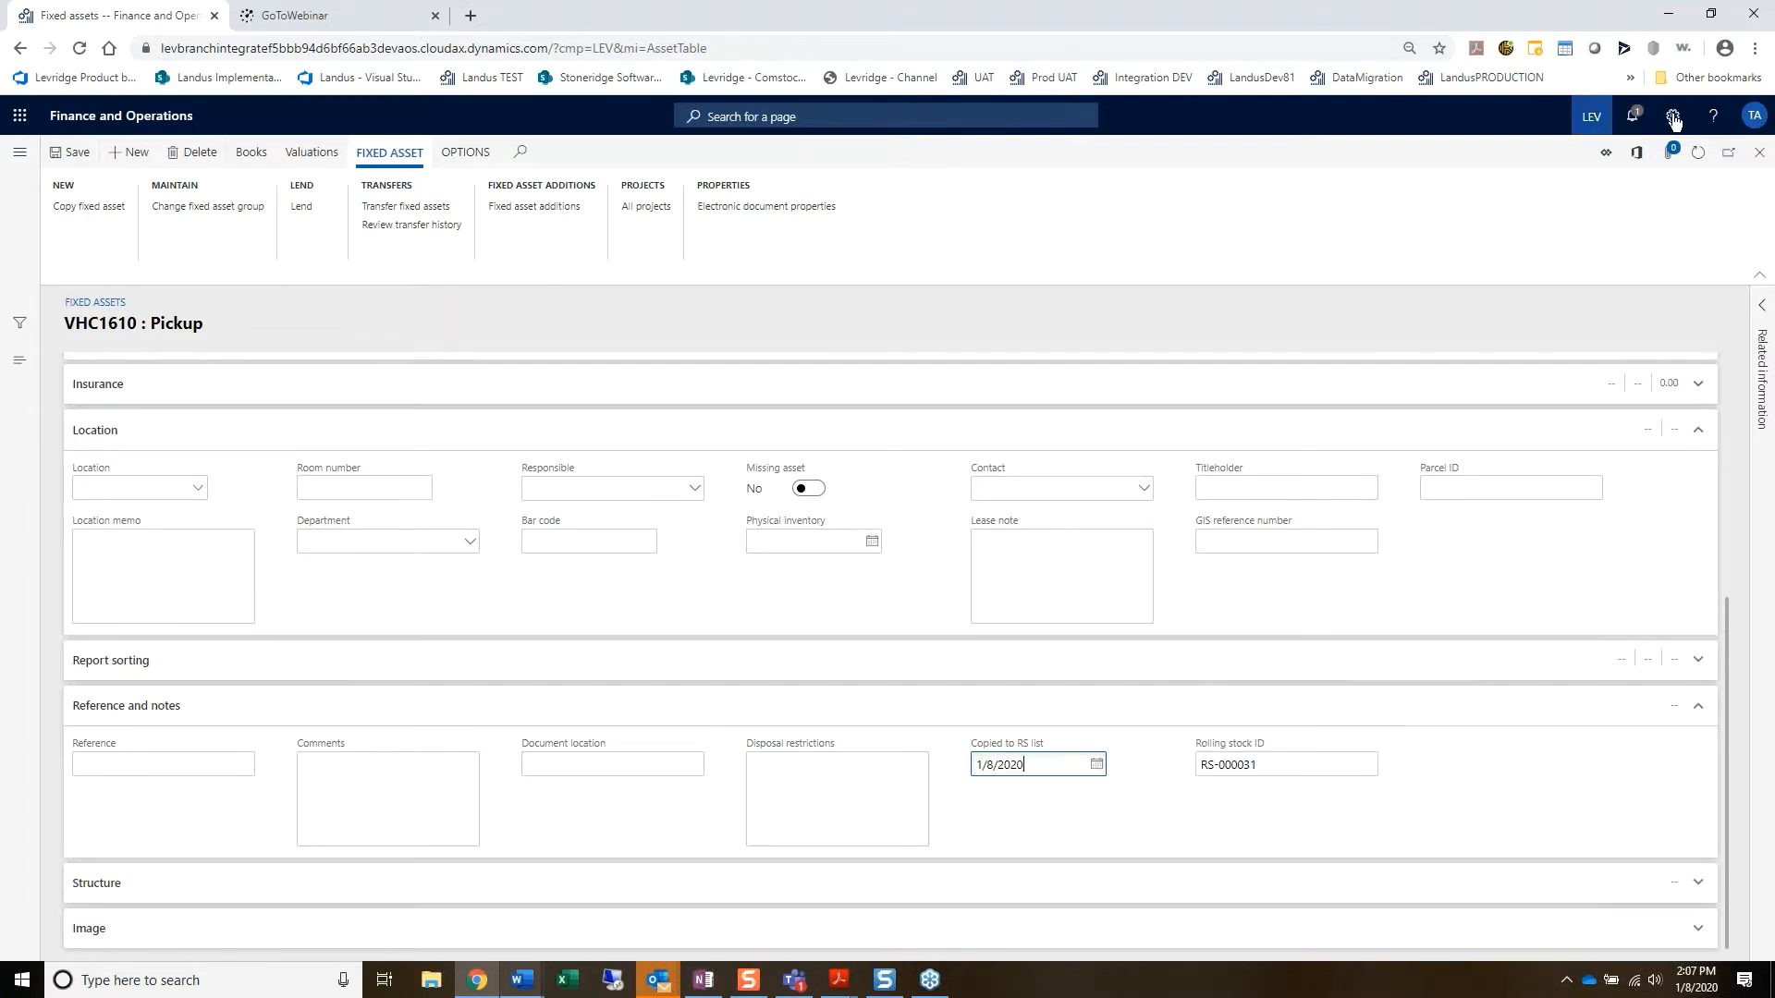
{"action": "left_click", "coordinate": [1761, 156]}
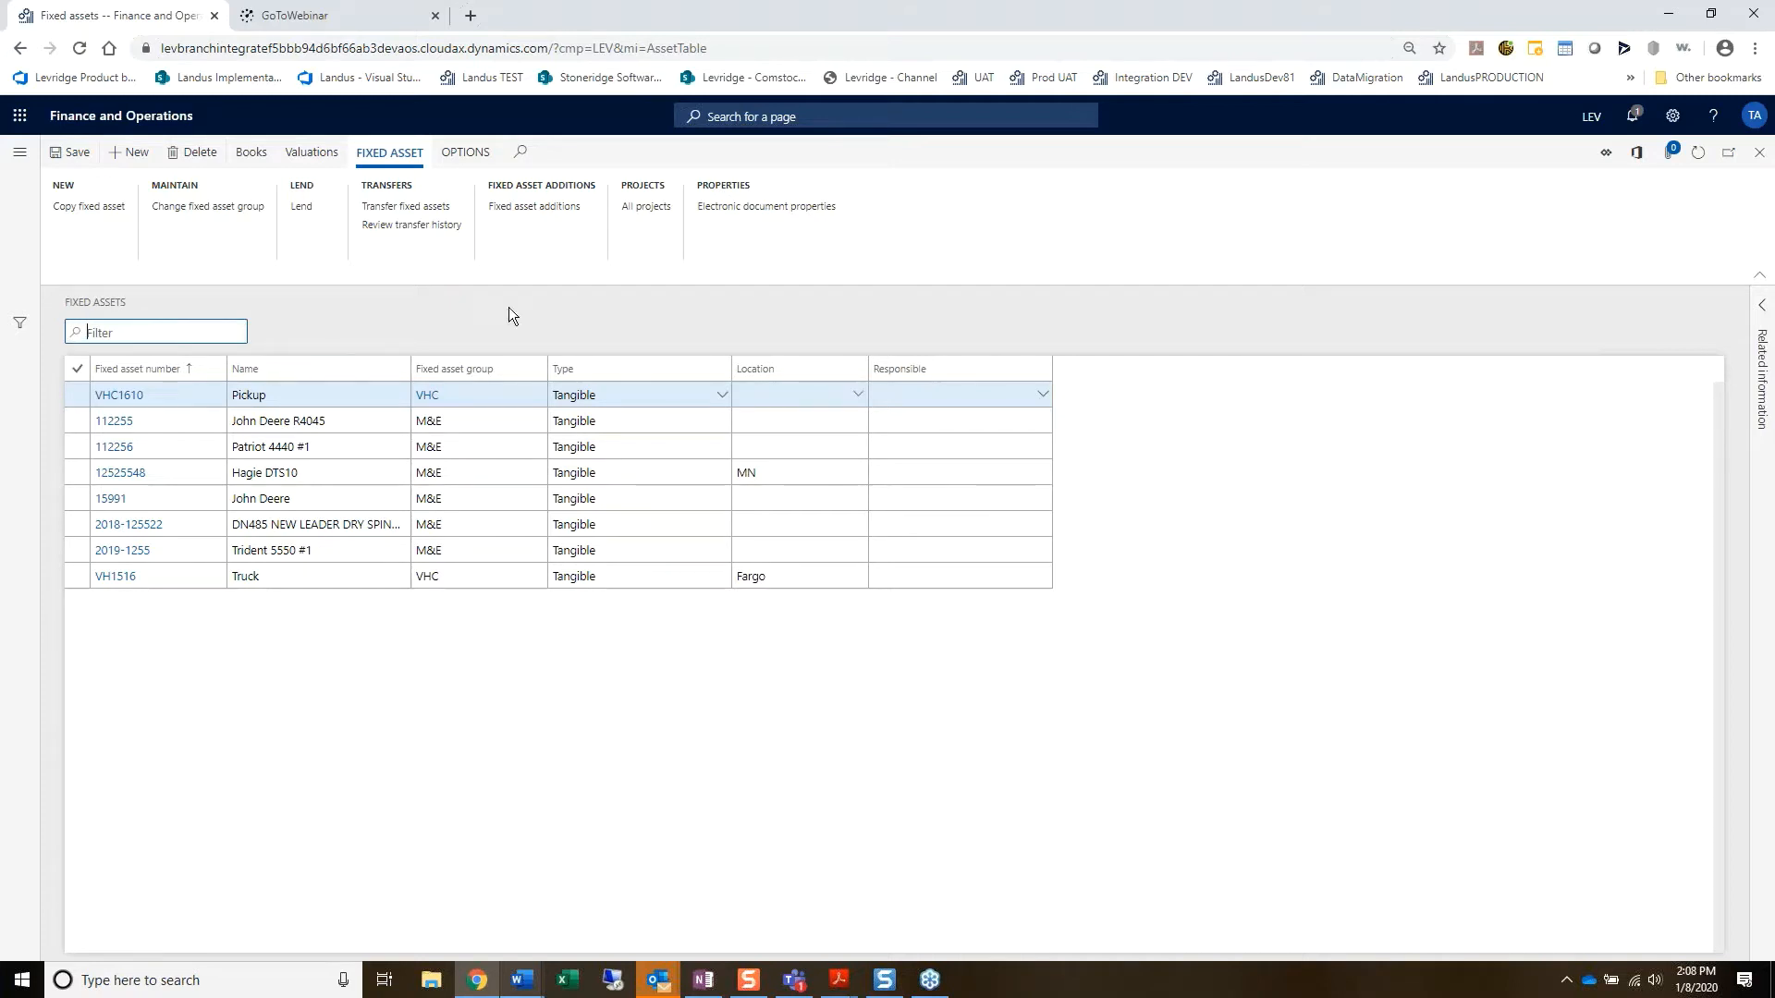
Step: Go to the pending equipment in the Rolling stock module and open the Chevrolet pickup's record
{"action": "left_click", "coordinate": [20, 154]}
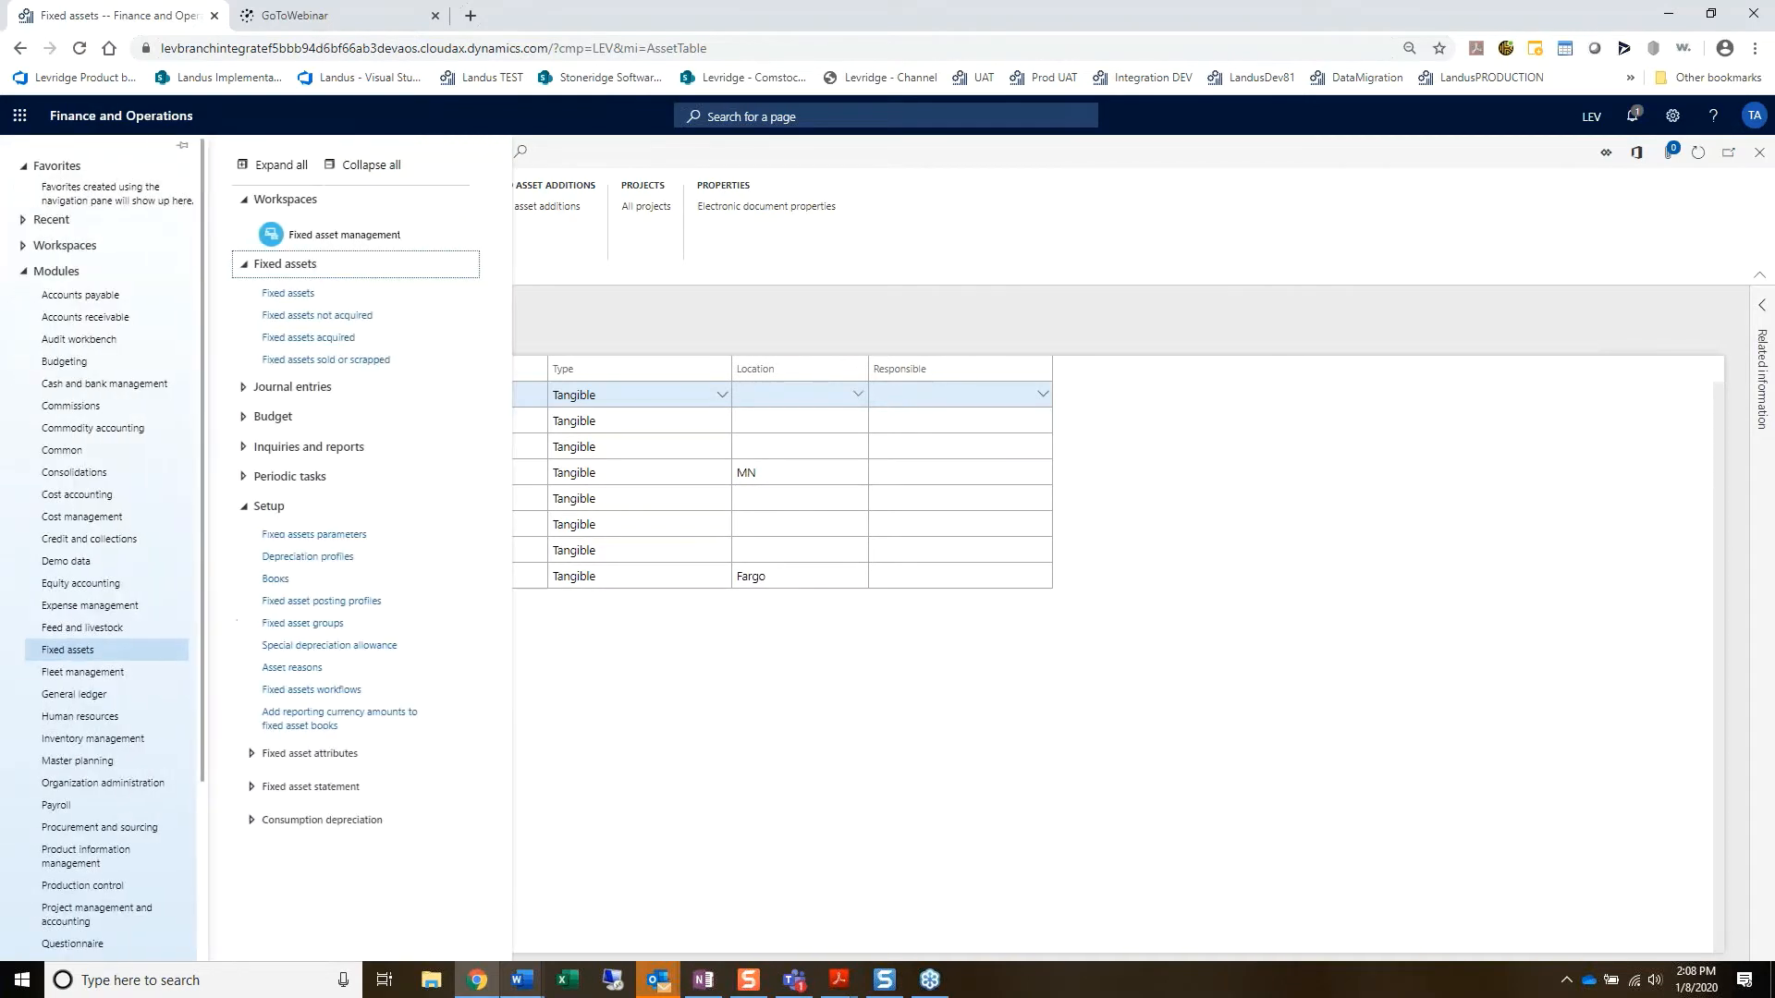
{"action": "scroll", "coordinate": [96, 879], "scroll_direction": "down", "scroll_amount": 3}
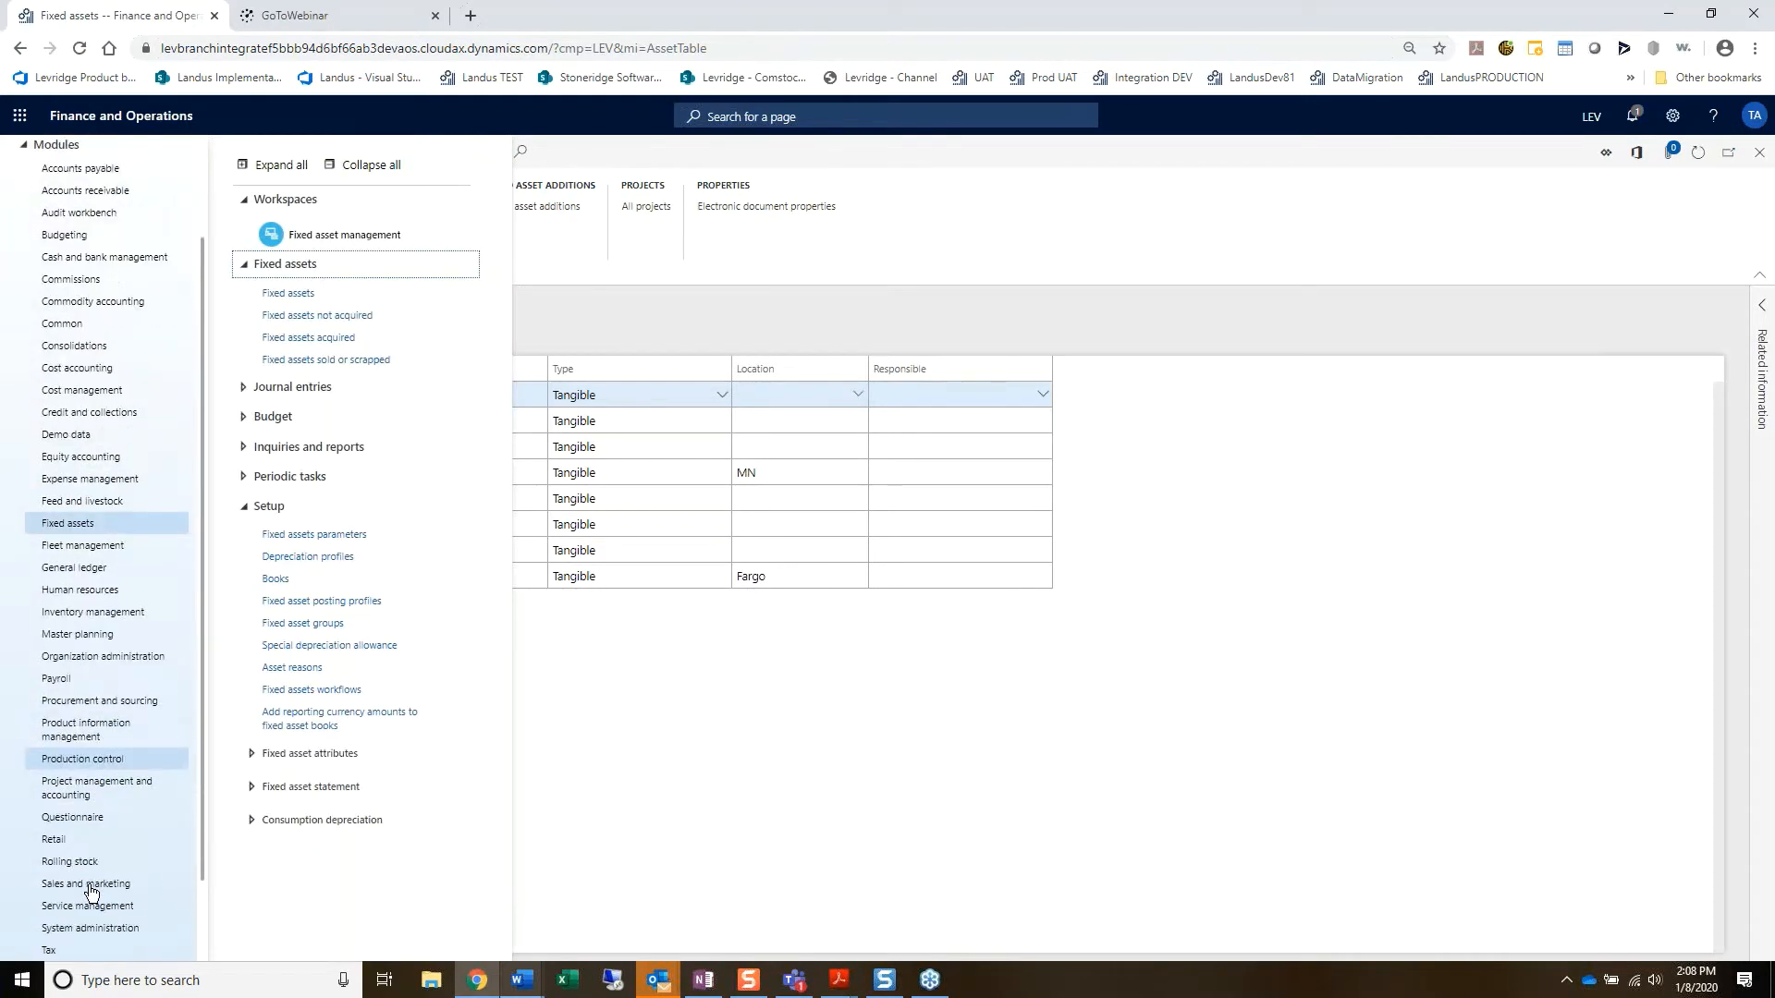
{"action": "left_click", "coordinate": [81, 767]}
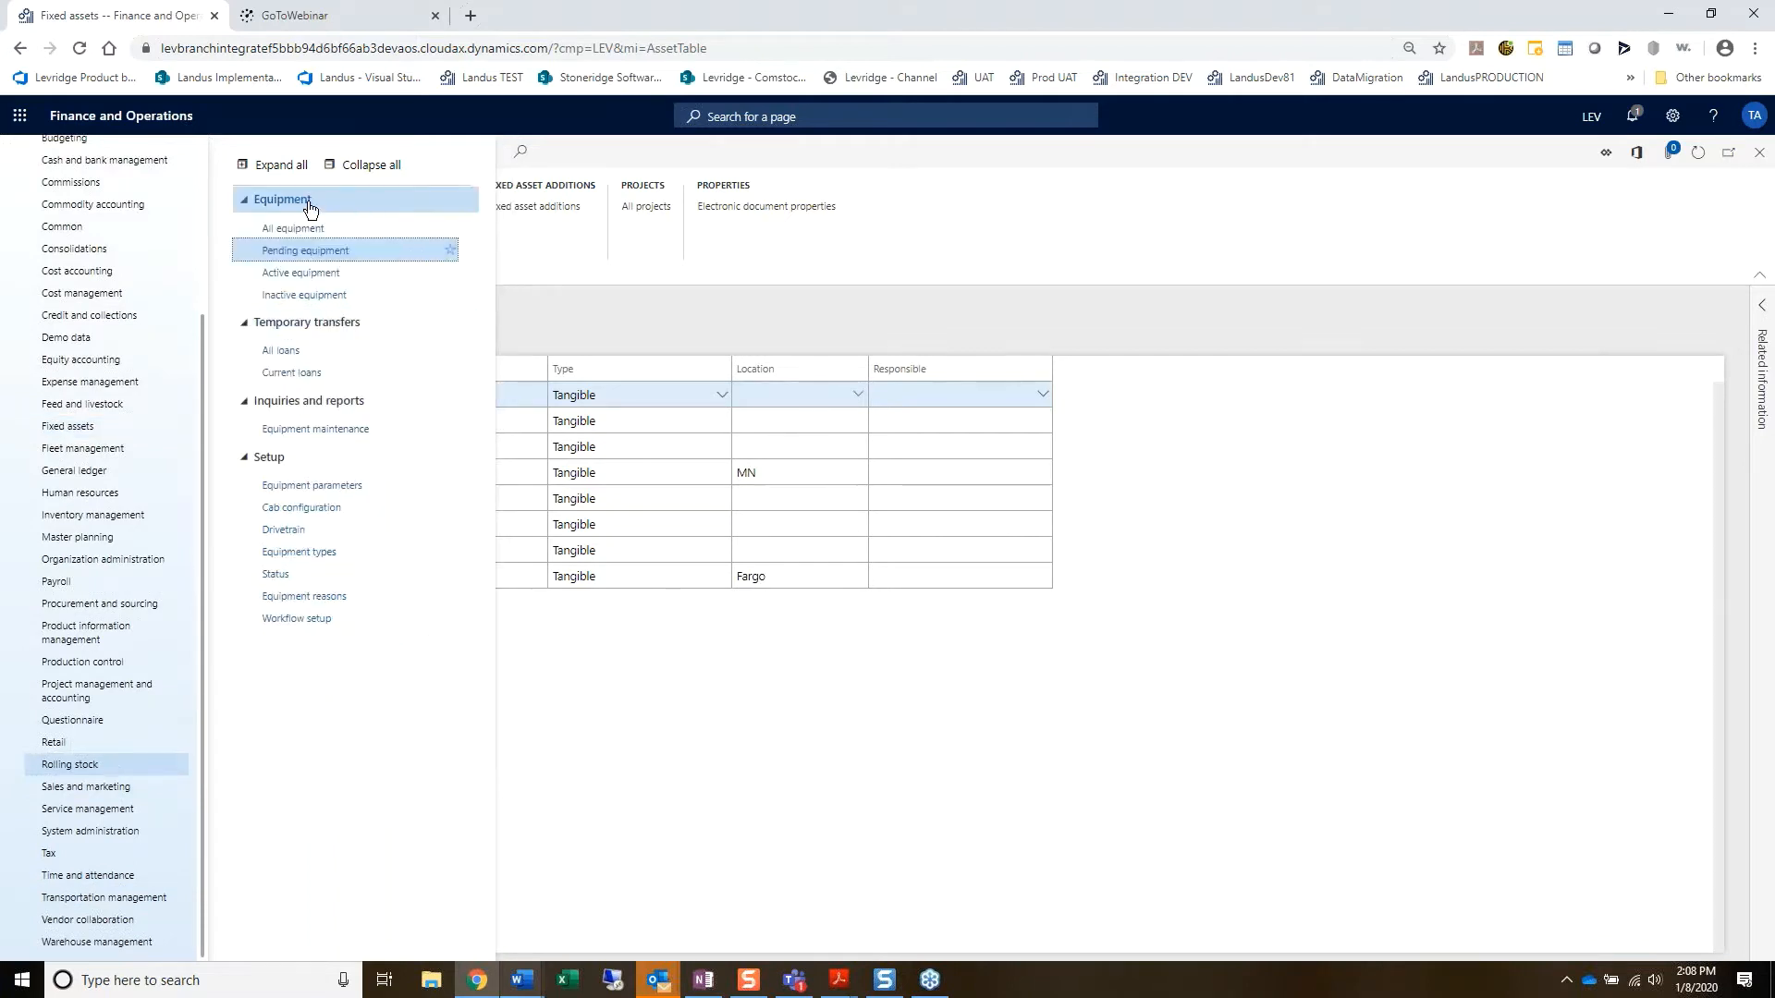
{"action": "left_click", "coordinate": [344, 254]}
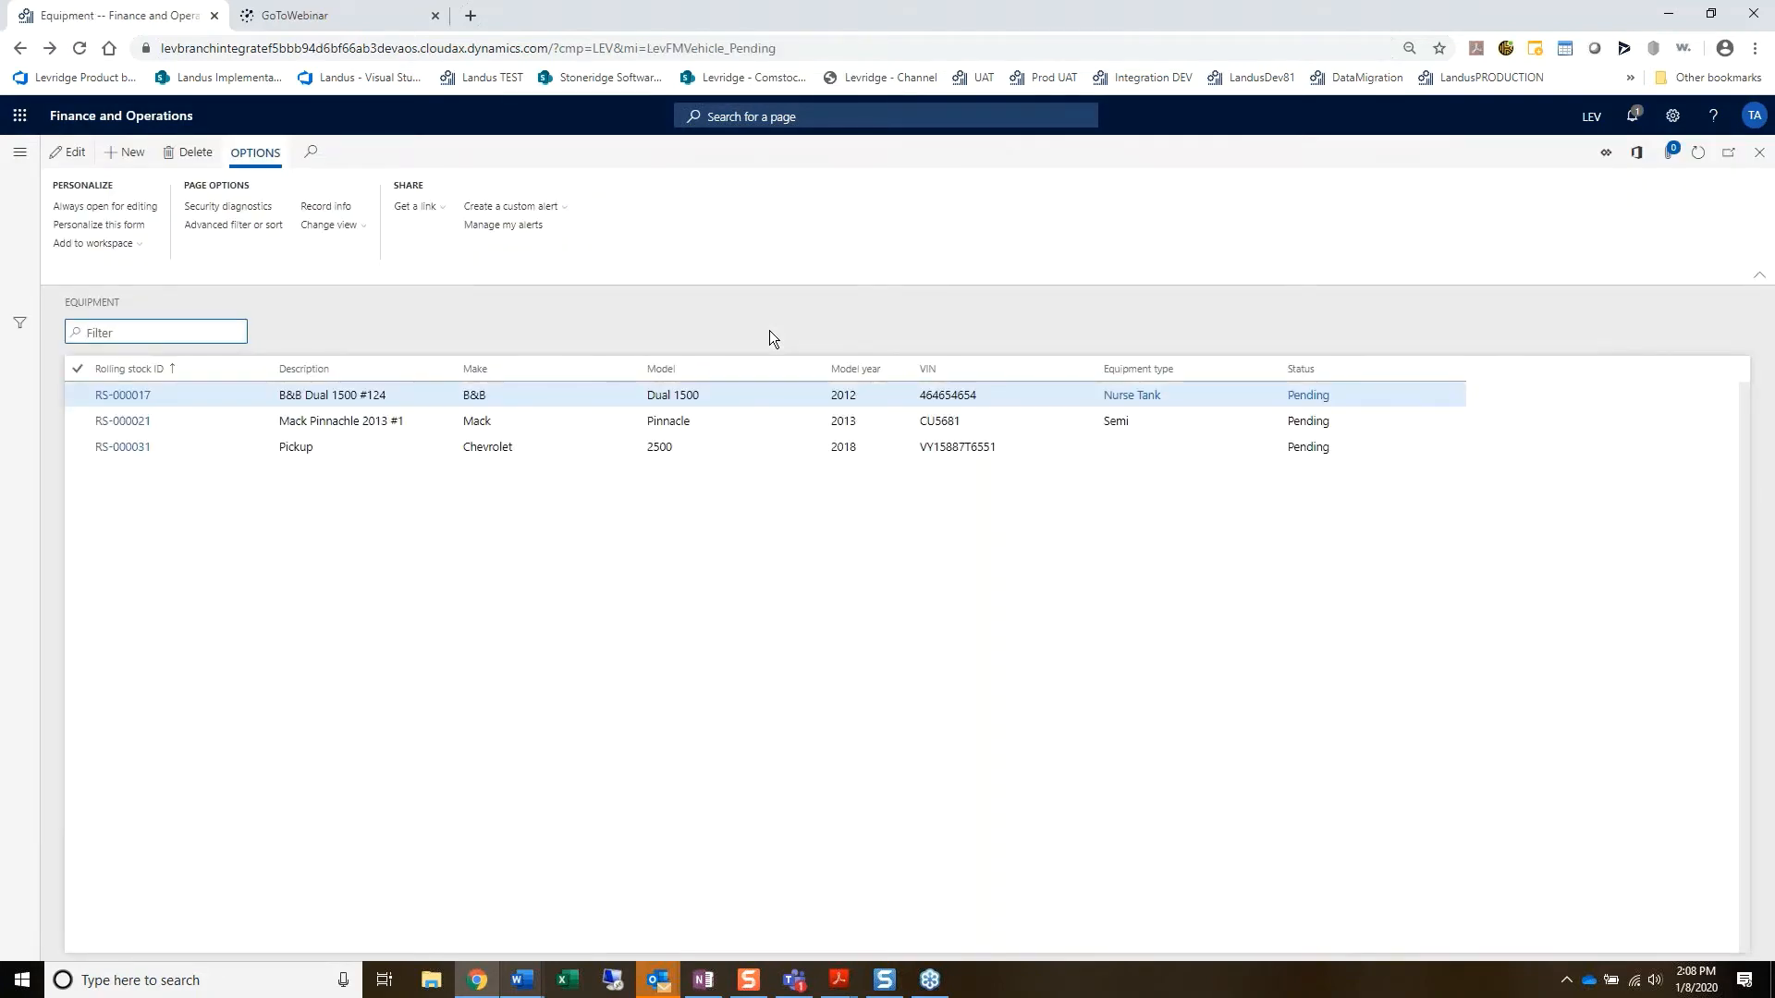
{"action": "left_click", "coordinate": [121, 453]}
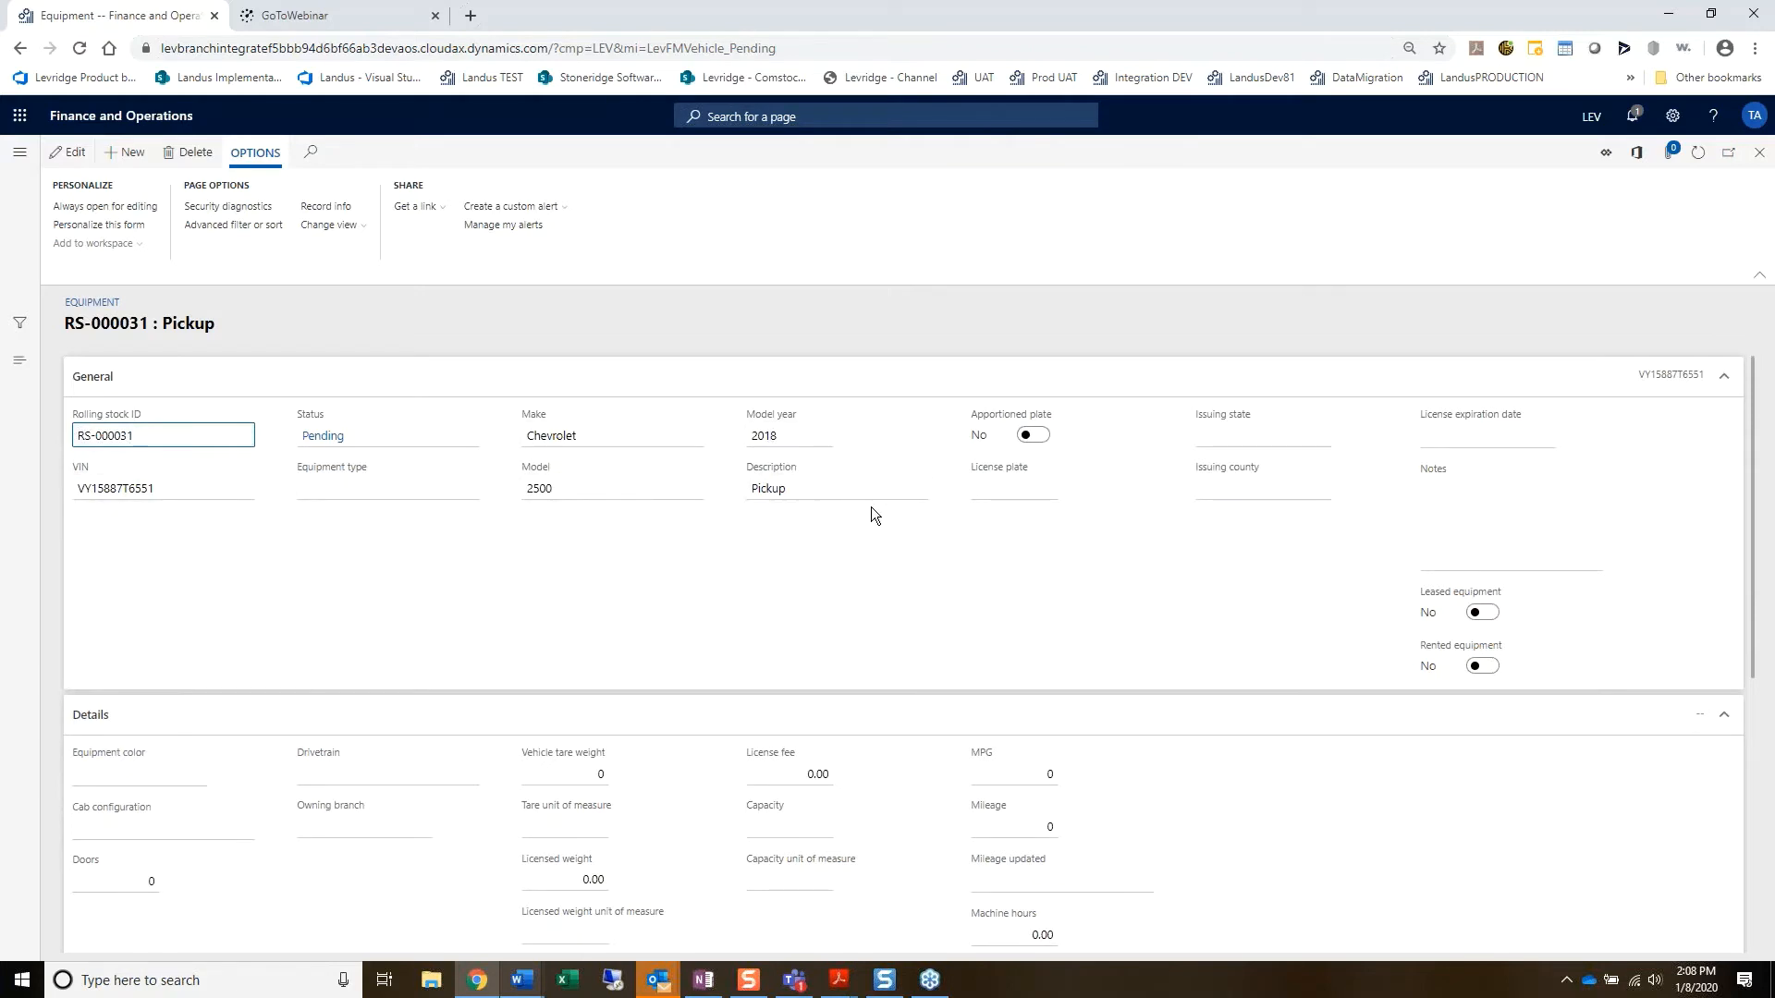
Step: Set the pickup's equipment status to Active and its equipment type to Pickups
{"action": "left_click", "coordinate": [471, 435]}
{"action": "left_click", "coordinate": [470, 436]}
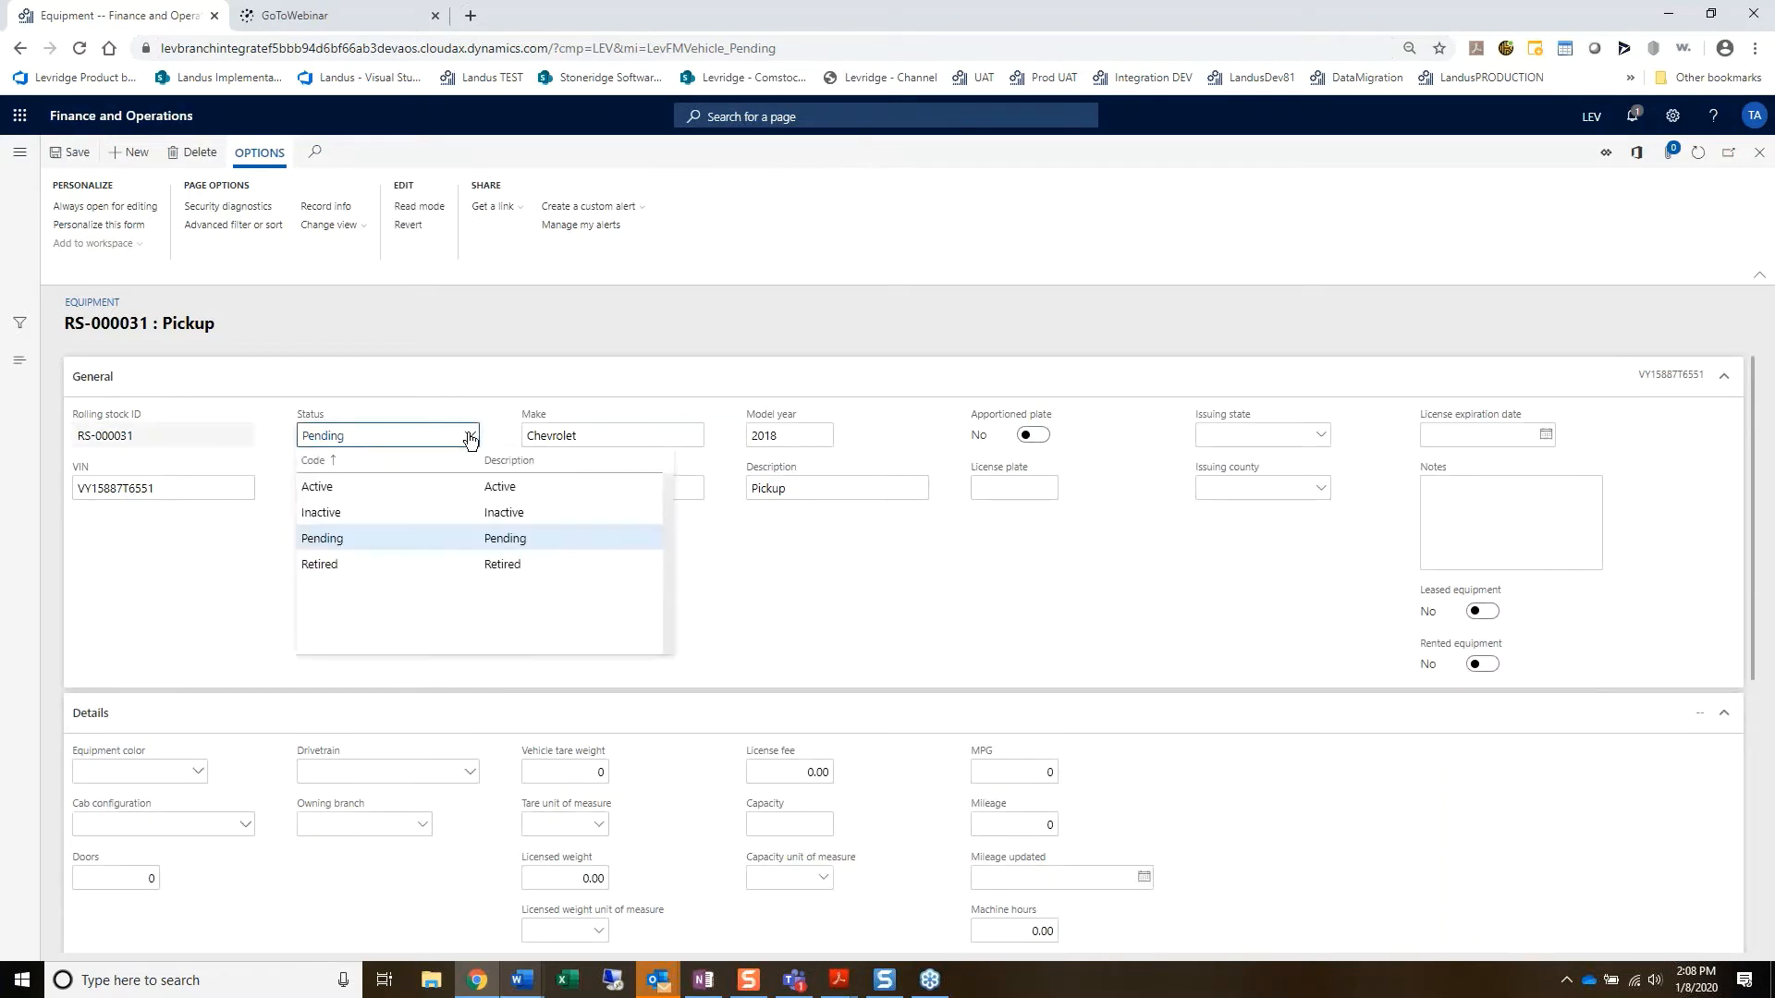
{"action": "left_click", "coordinate": [349, 487]}
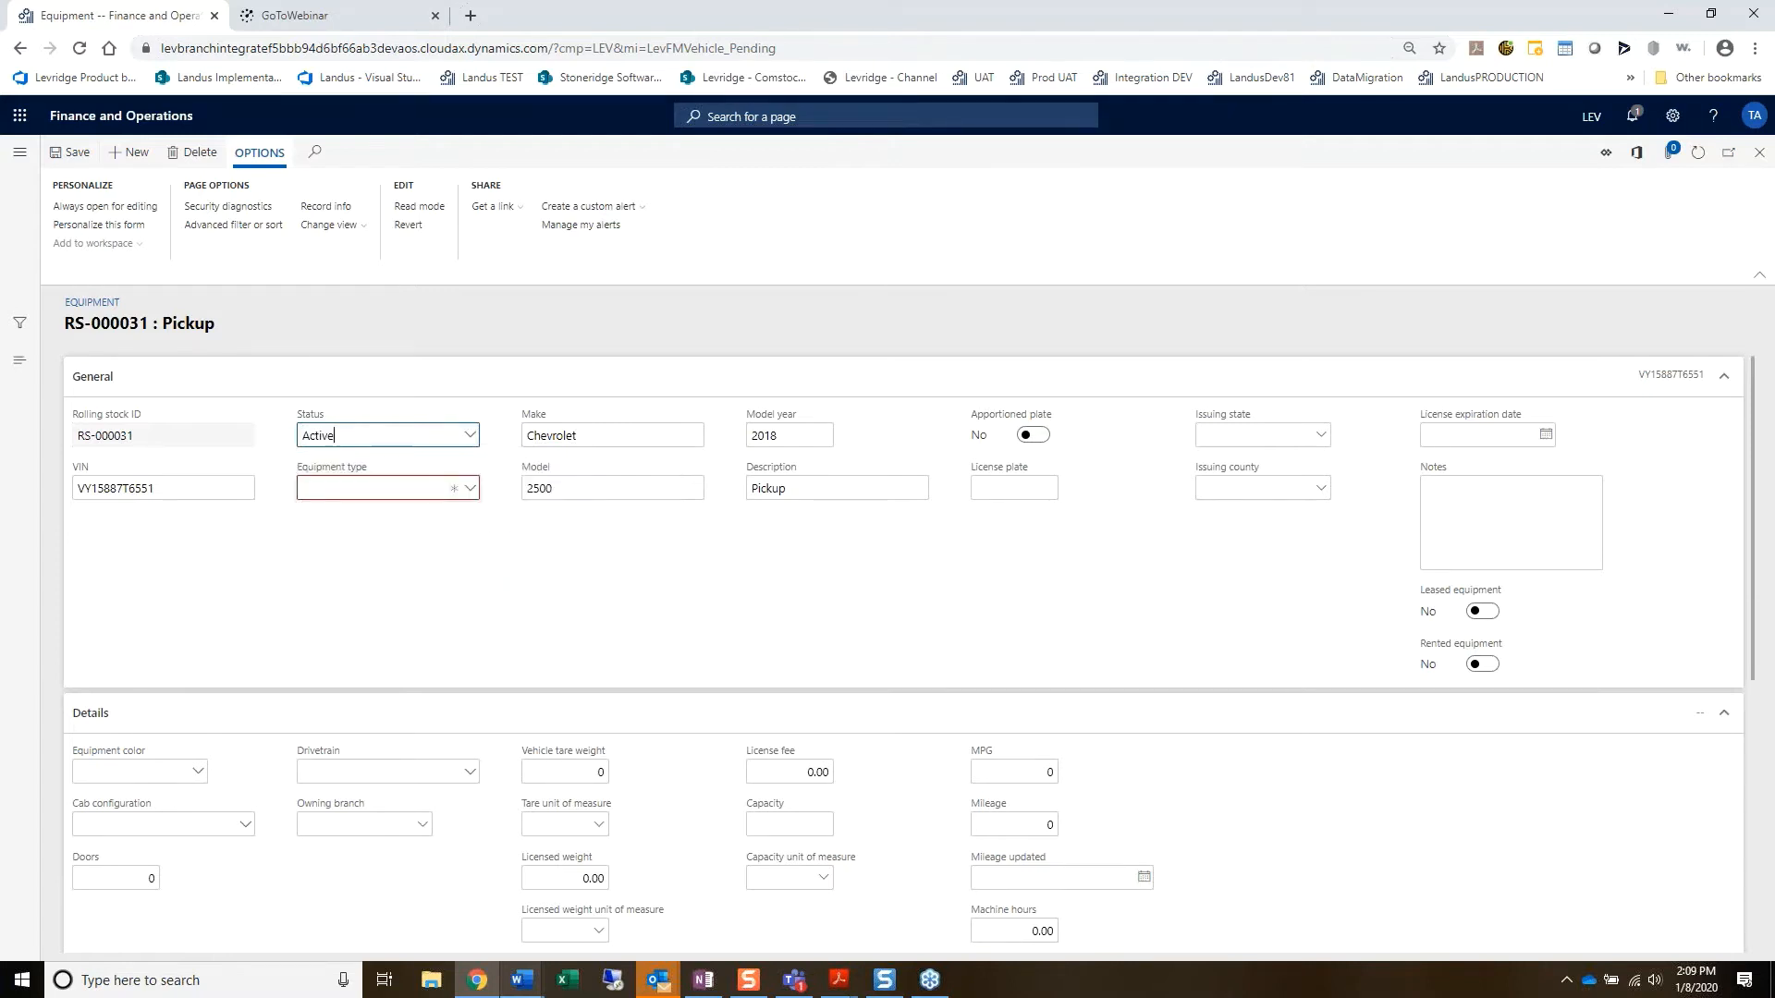
{"action": "left_click", "coordinate": [469, 490]}
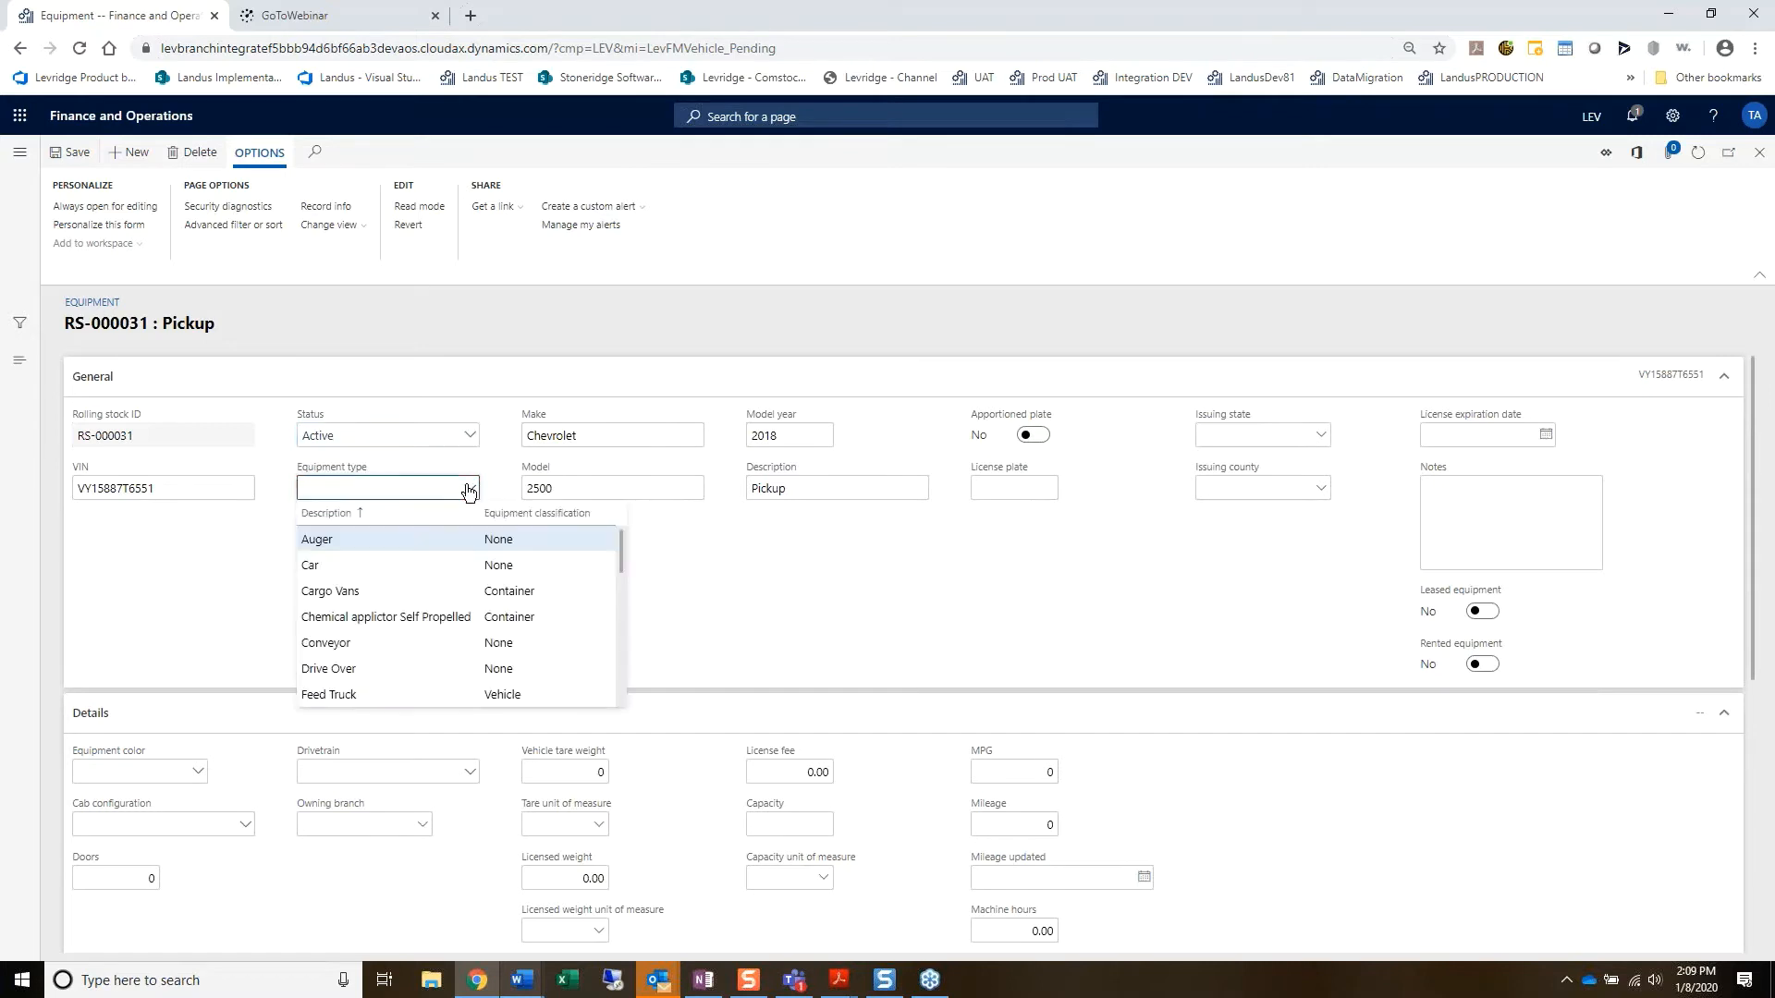
{"action": "scroll", "coordinate": [405, 641], "scroll_direction": "down", "scroll_amount": 2}
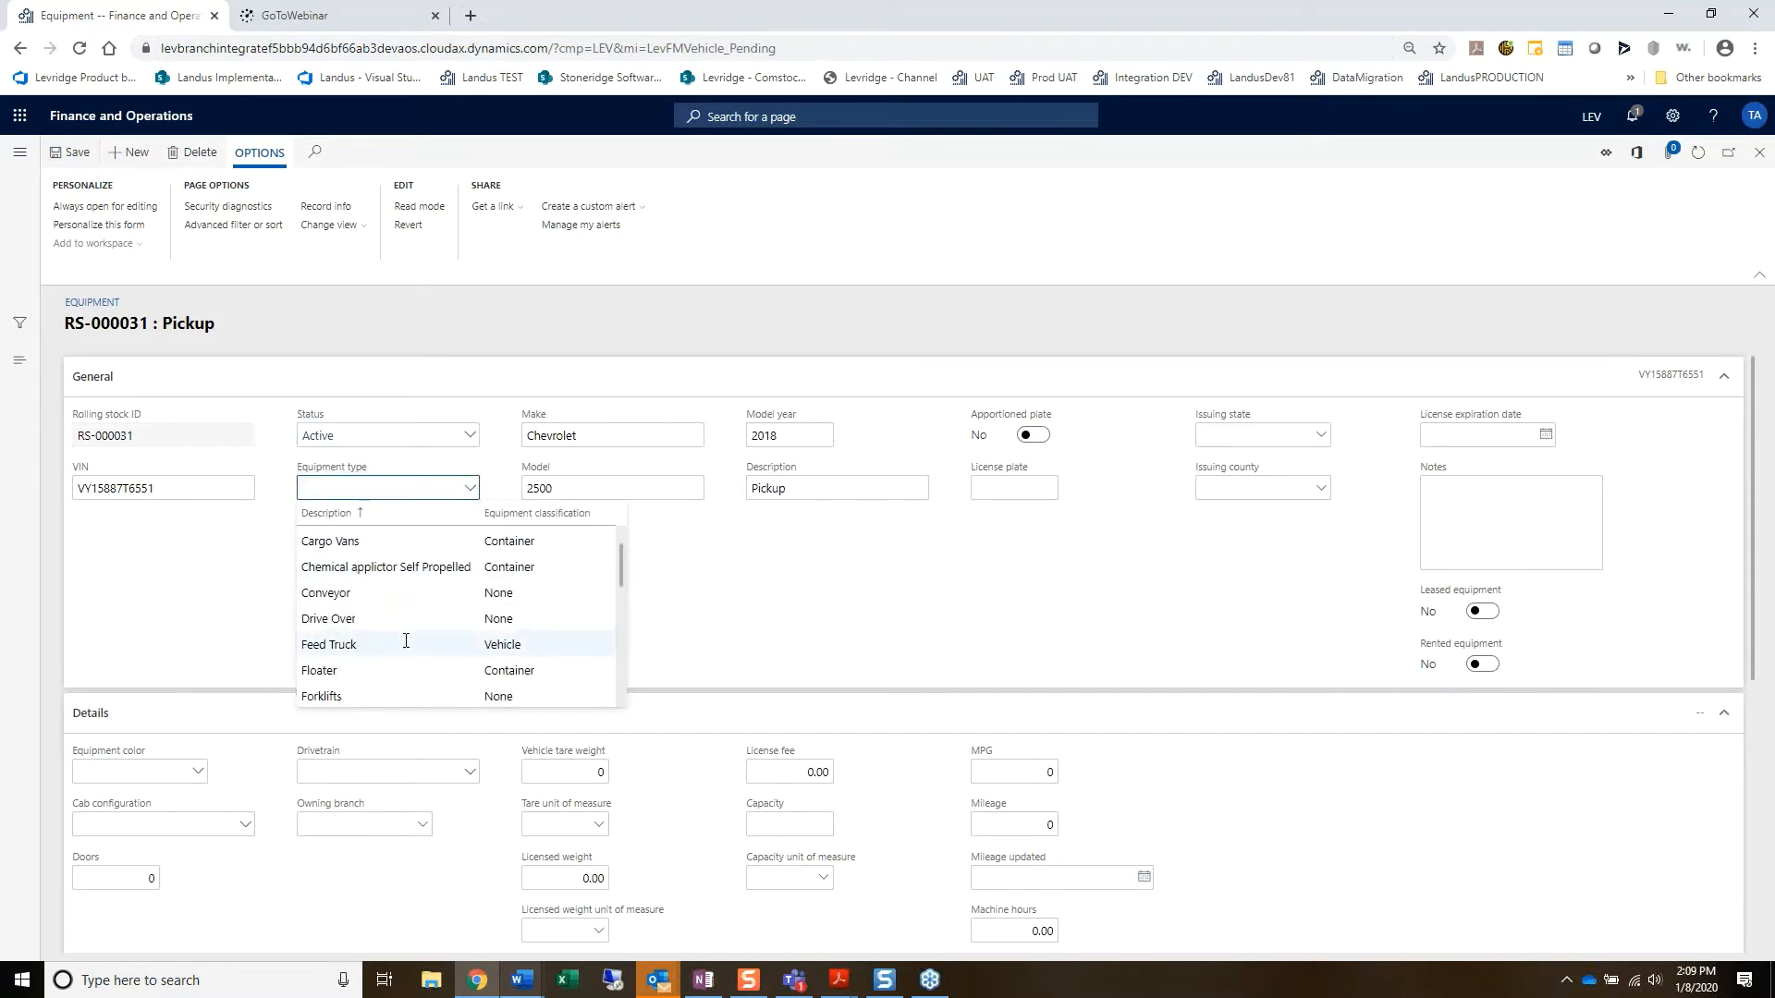
{"action": "scroll", "coordinate": [406, 641], "scroll_direction": "down", "scroll_amount": 4}
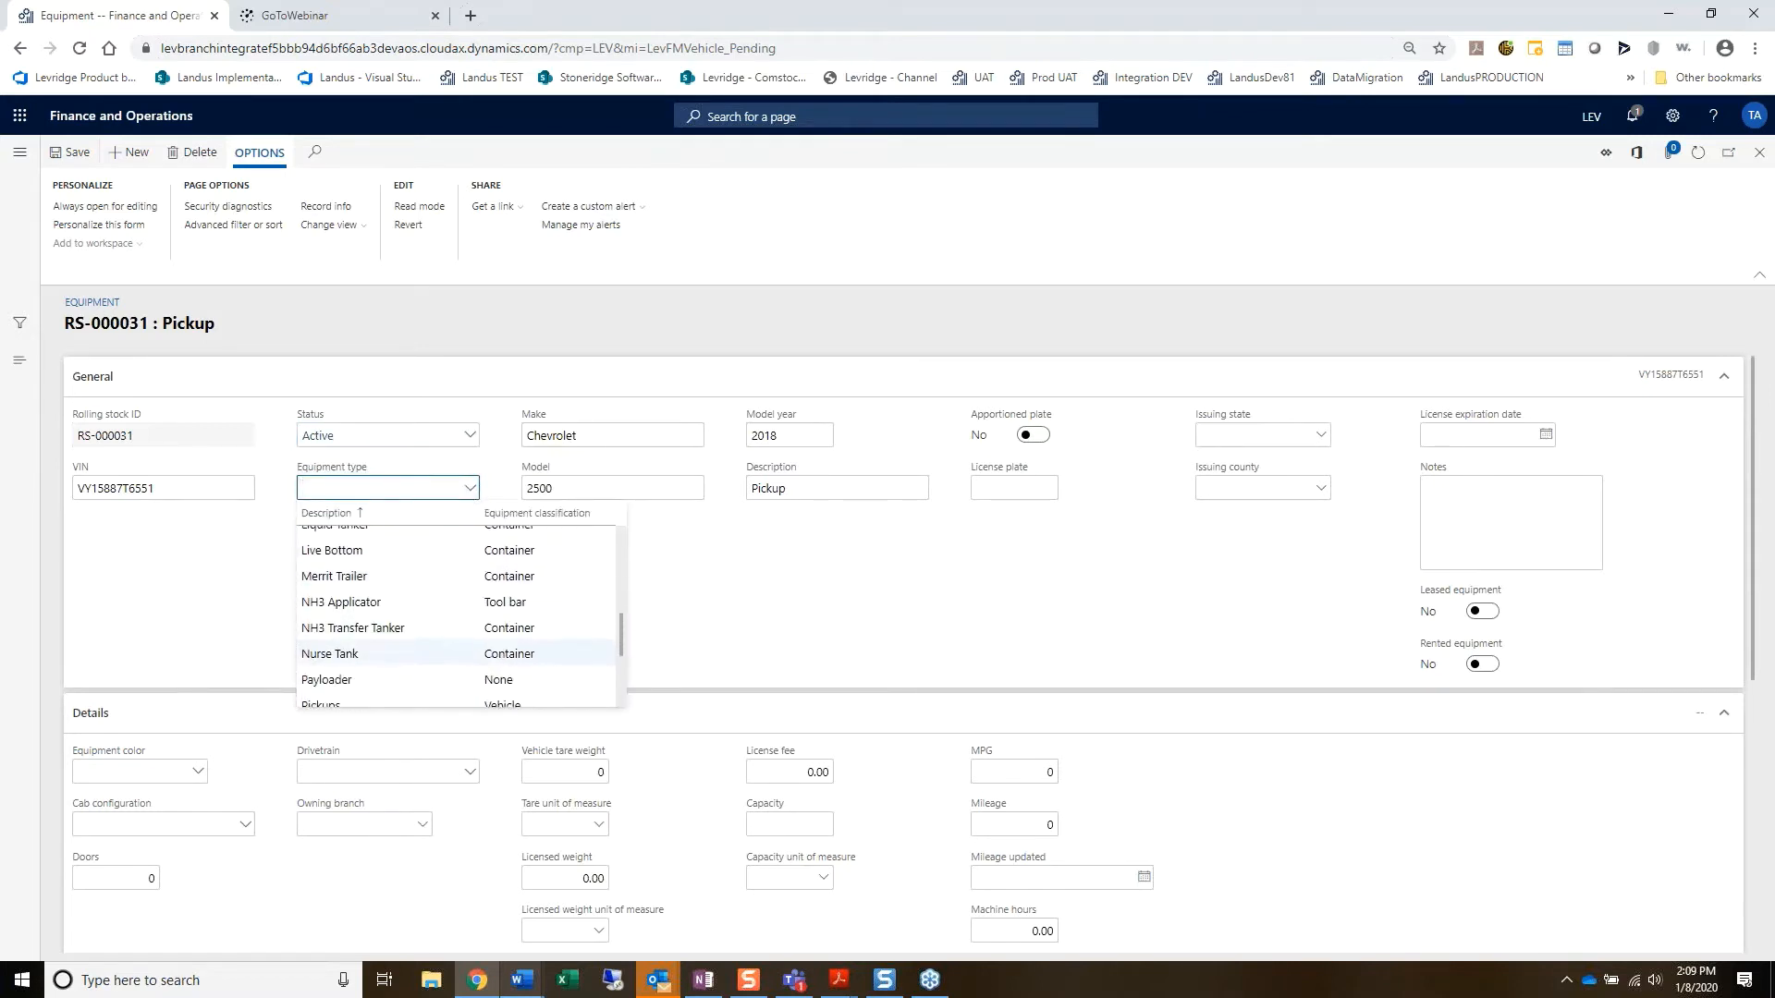
{"action": "left_click", "coordinate": [345, 656]}
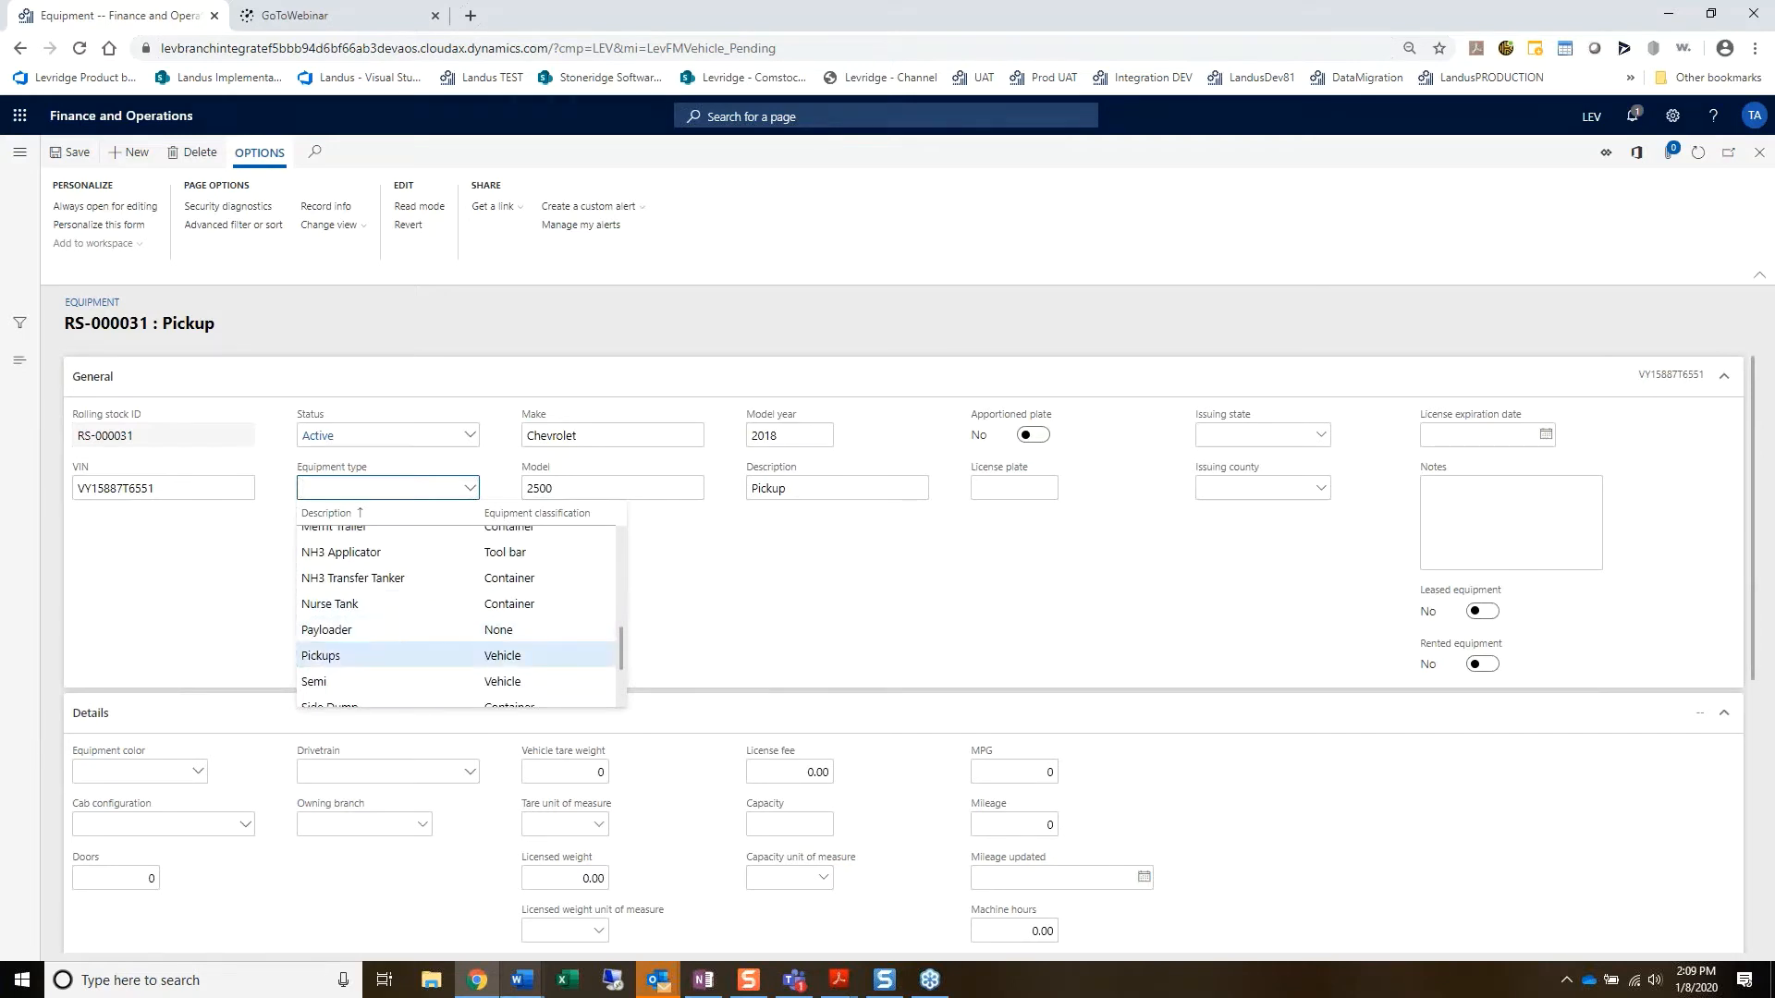
{"action": "left_click", "coordinate": [1020, 483]}
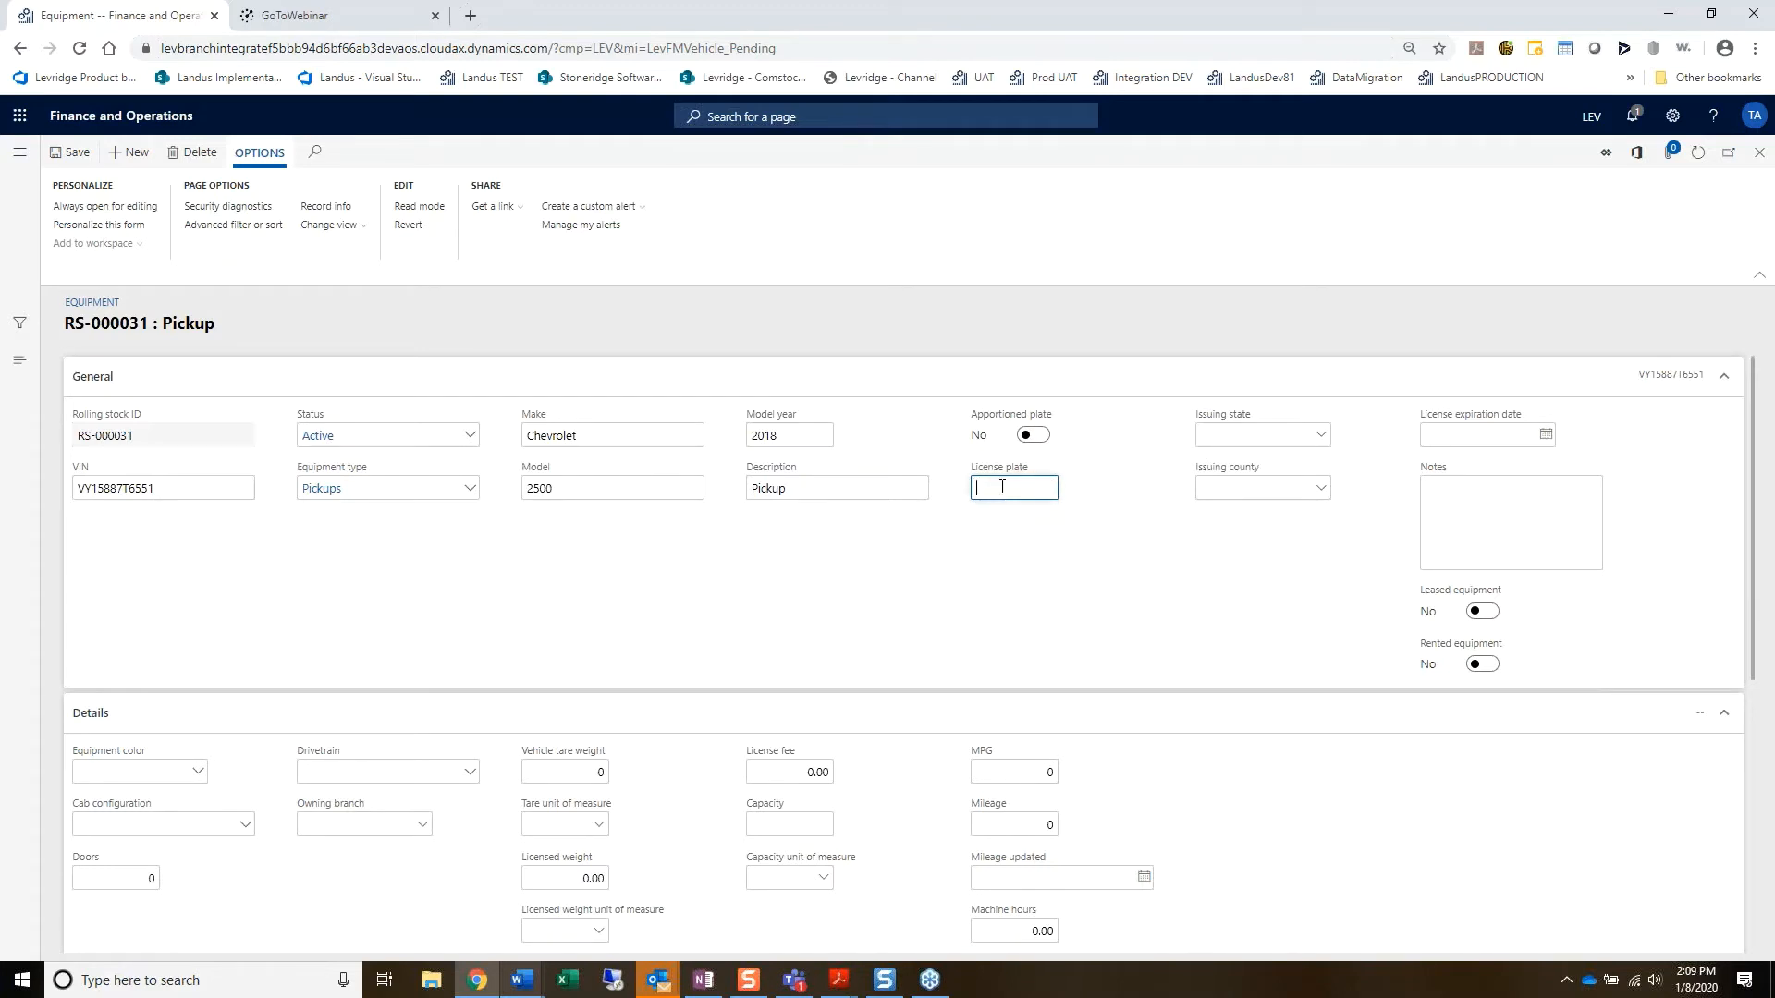
{"action": "type", "text": "XRP630"}
{"action": "left_click", "coordinate": [1231, 434]}
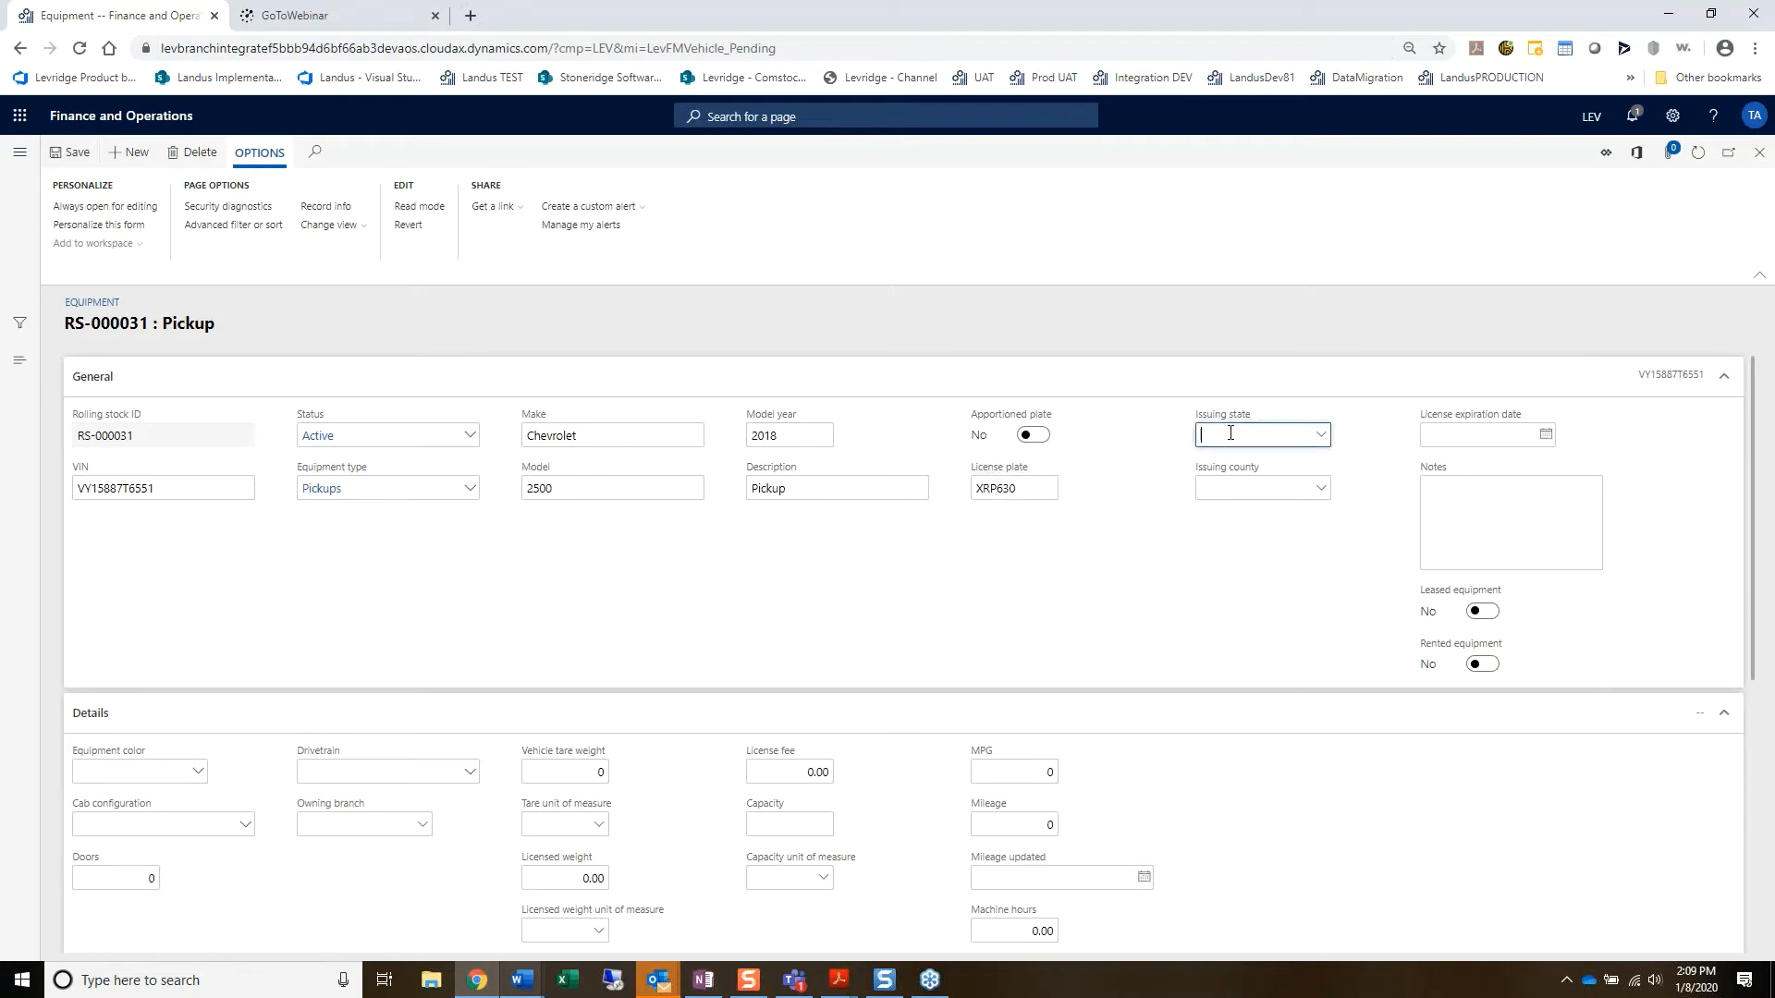
{"action": "type", "text": "MN"}
{"action": "key", "text": "Tab"}
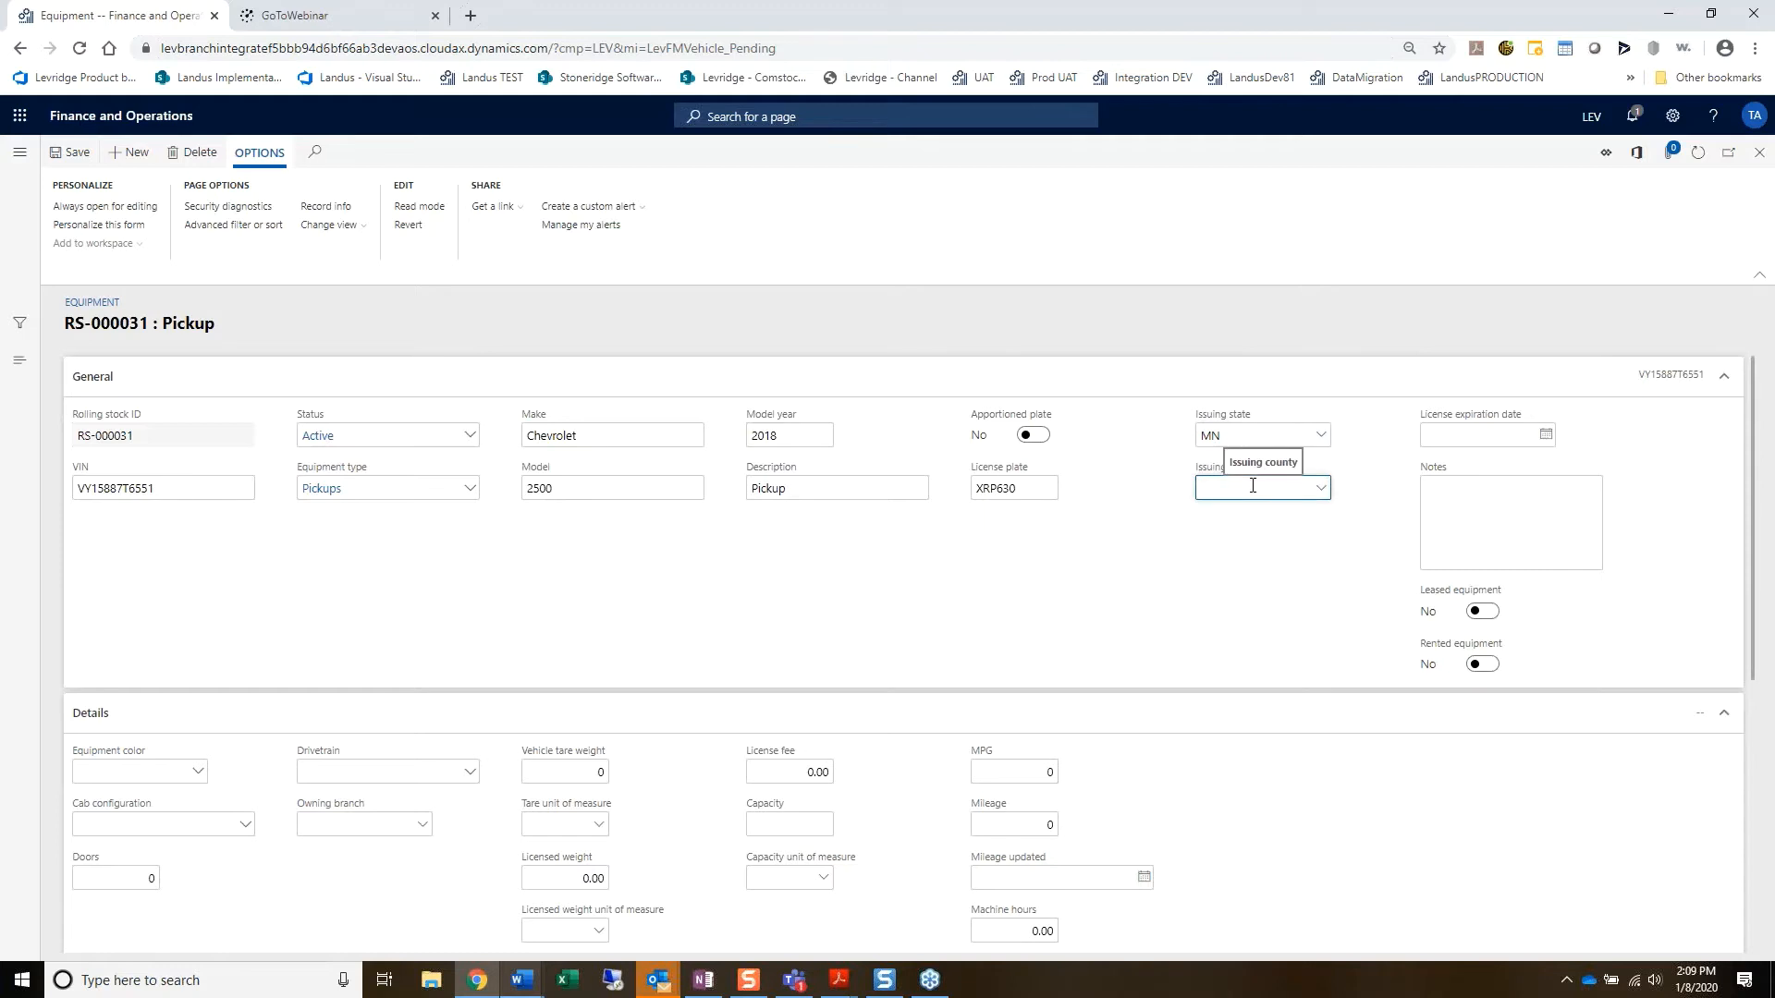
{"action": "left_click", "coordinate": [1458, 435]}
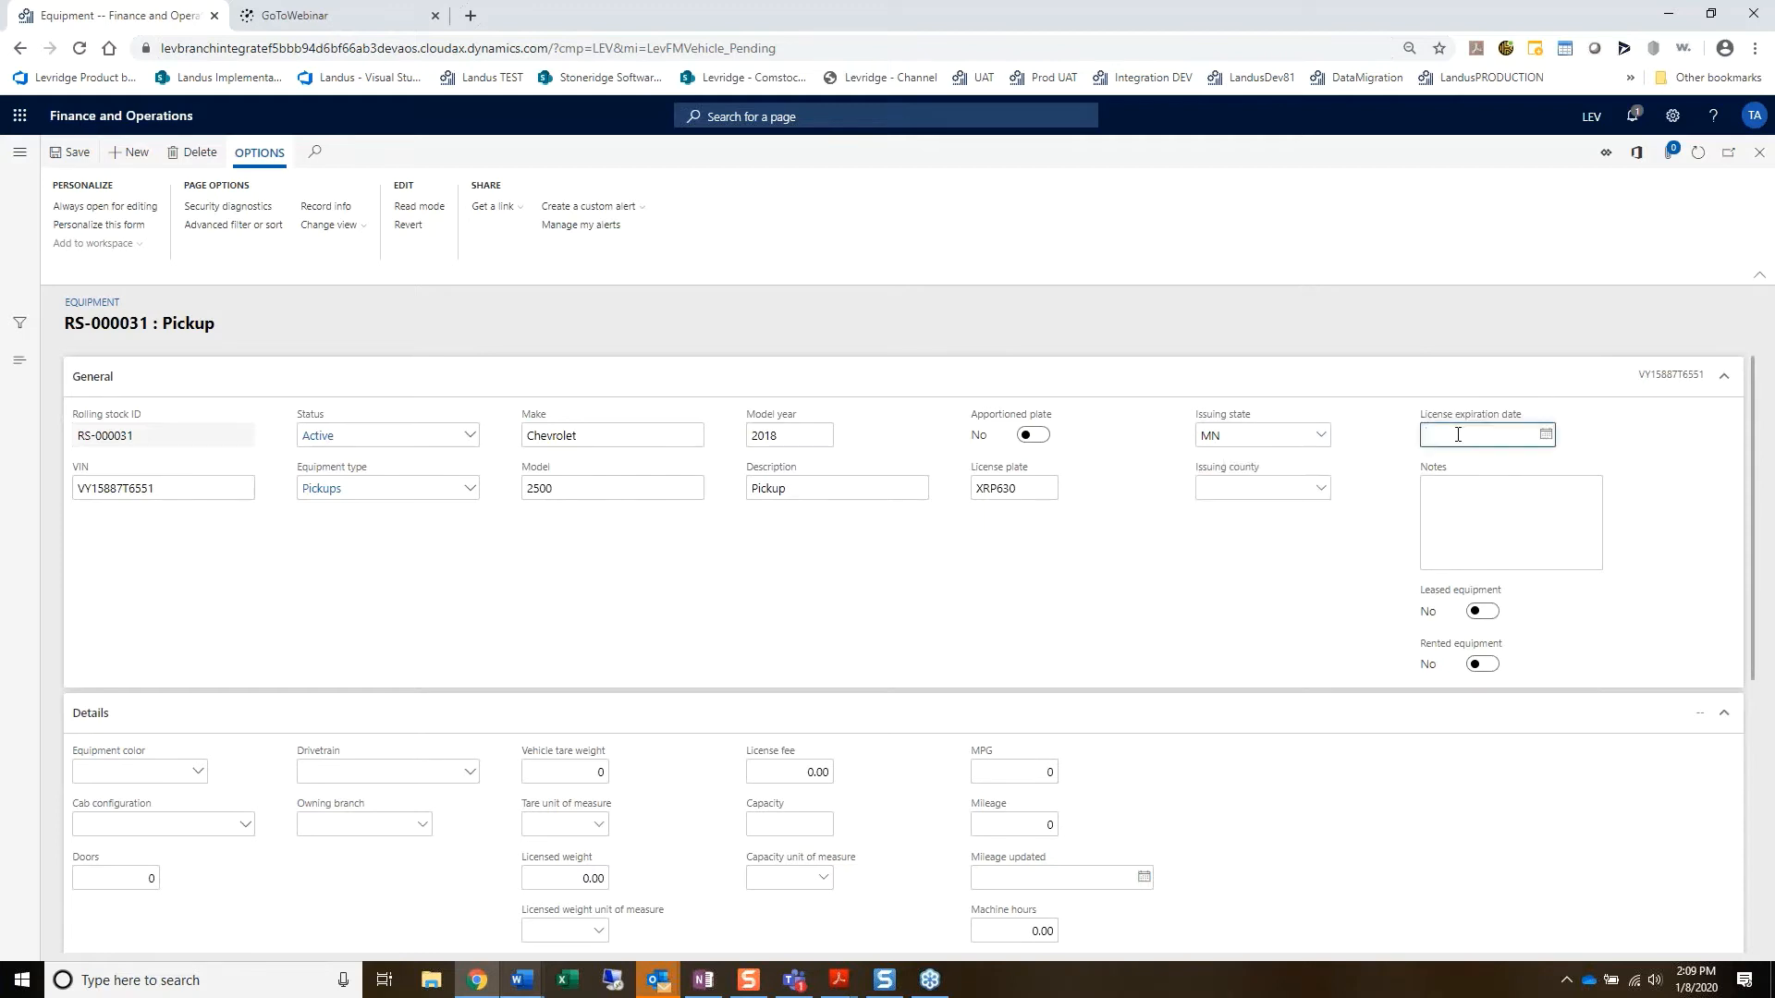
{"action": "type", "text": "12/31/2020"}
{"action": "left_click", "coordinate": [1483, 511]}
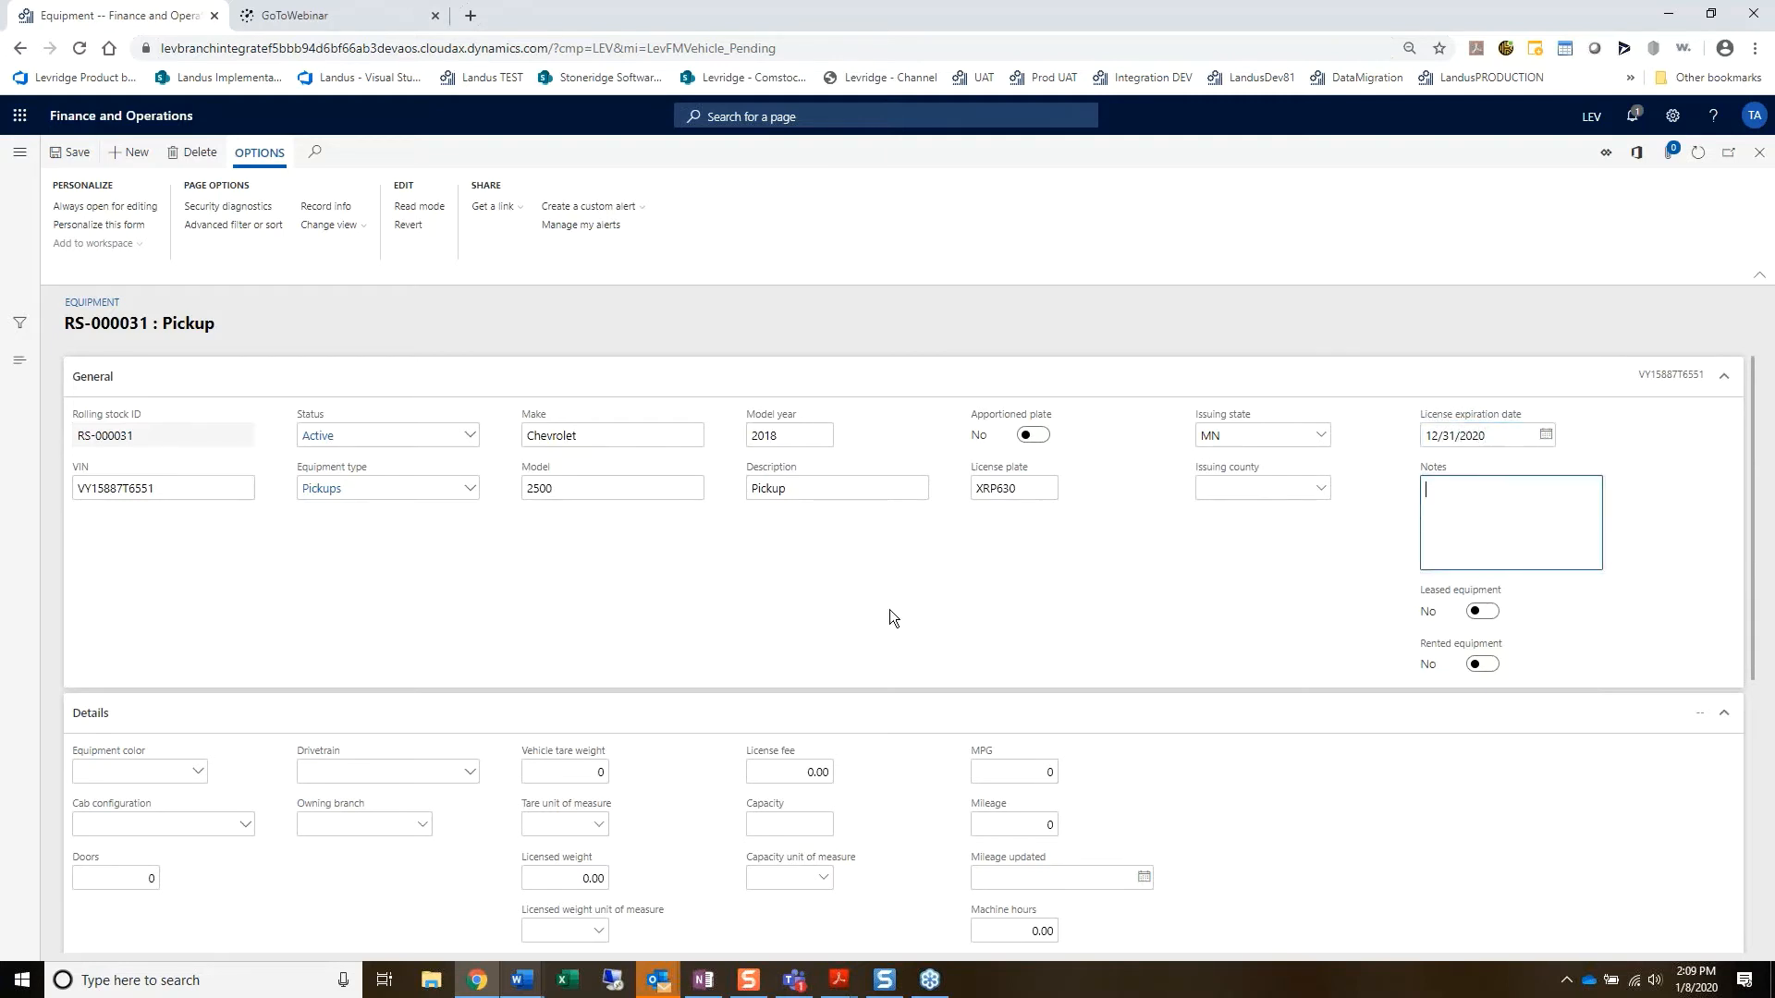
Step: Set the pickup's equipment color to Blue, cab configuration to Extended and number of doors to 4
{"action": "scroll", "coordinate": [263, 745], "scroll_direction": "down", "scroll_amount": 2}
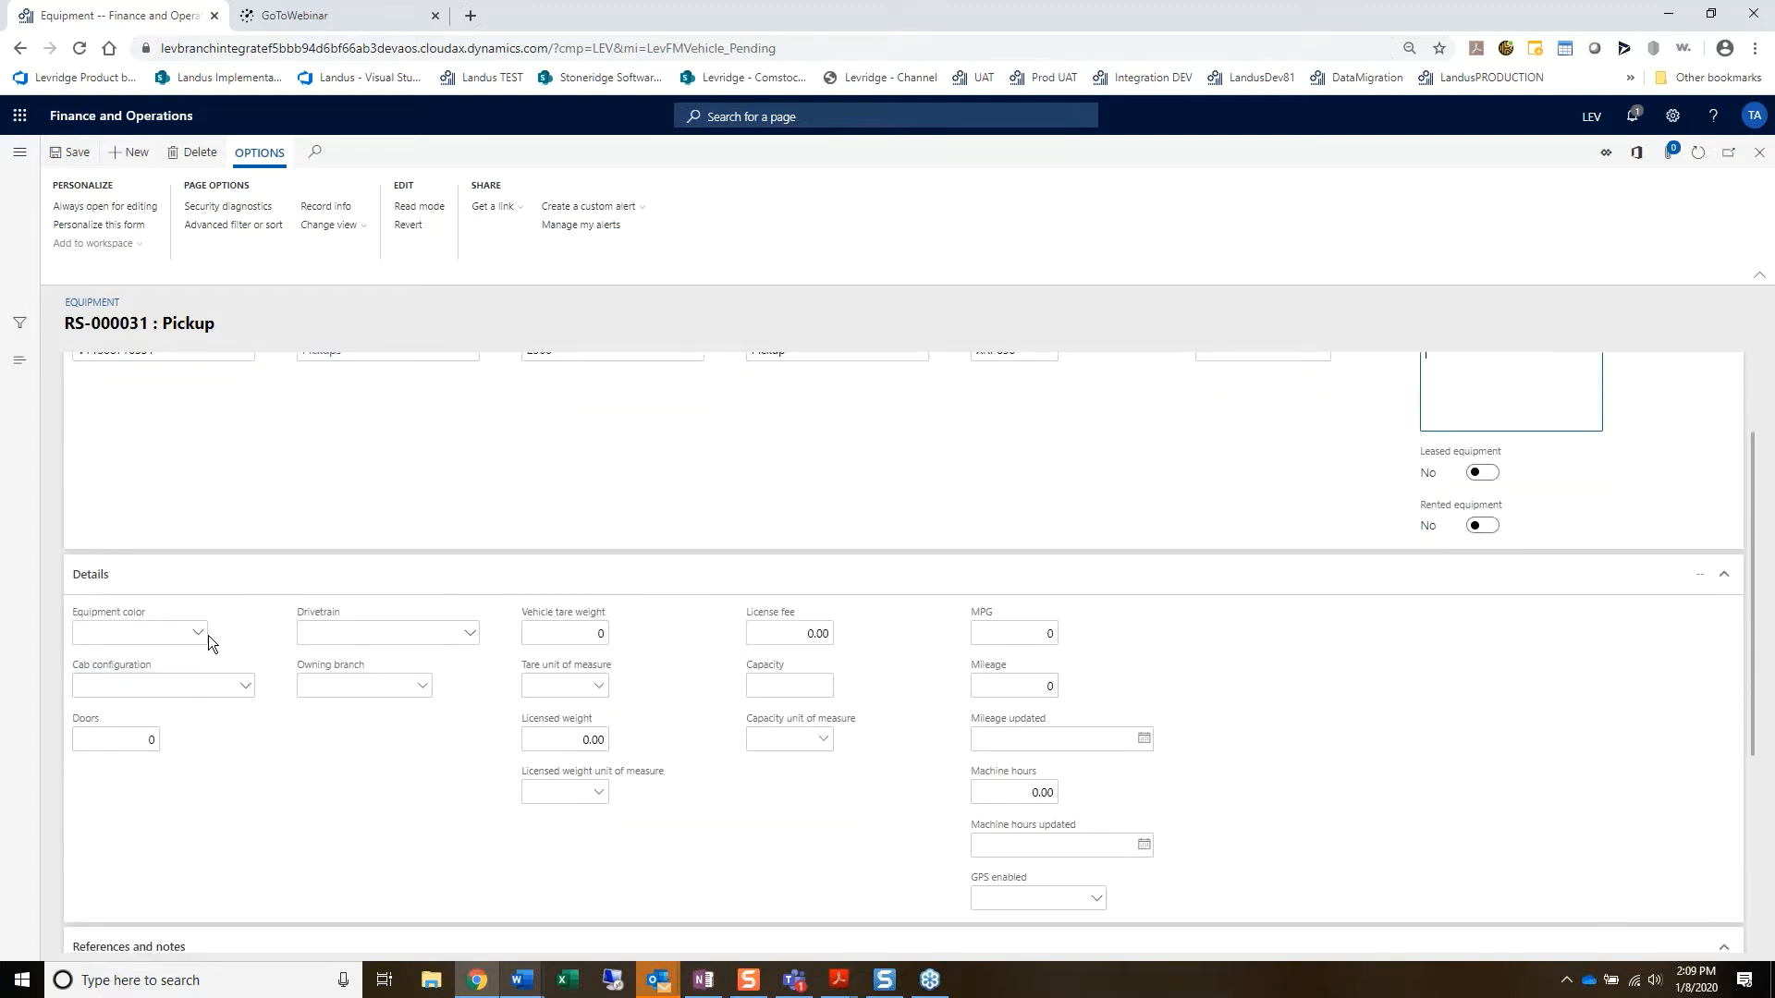
{"action": "left_click", "coordinate": [199, 635]}
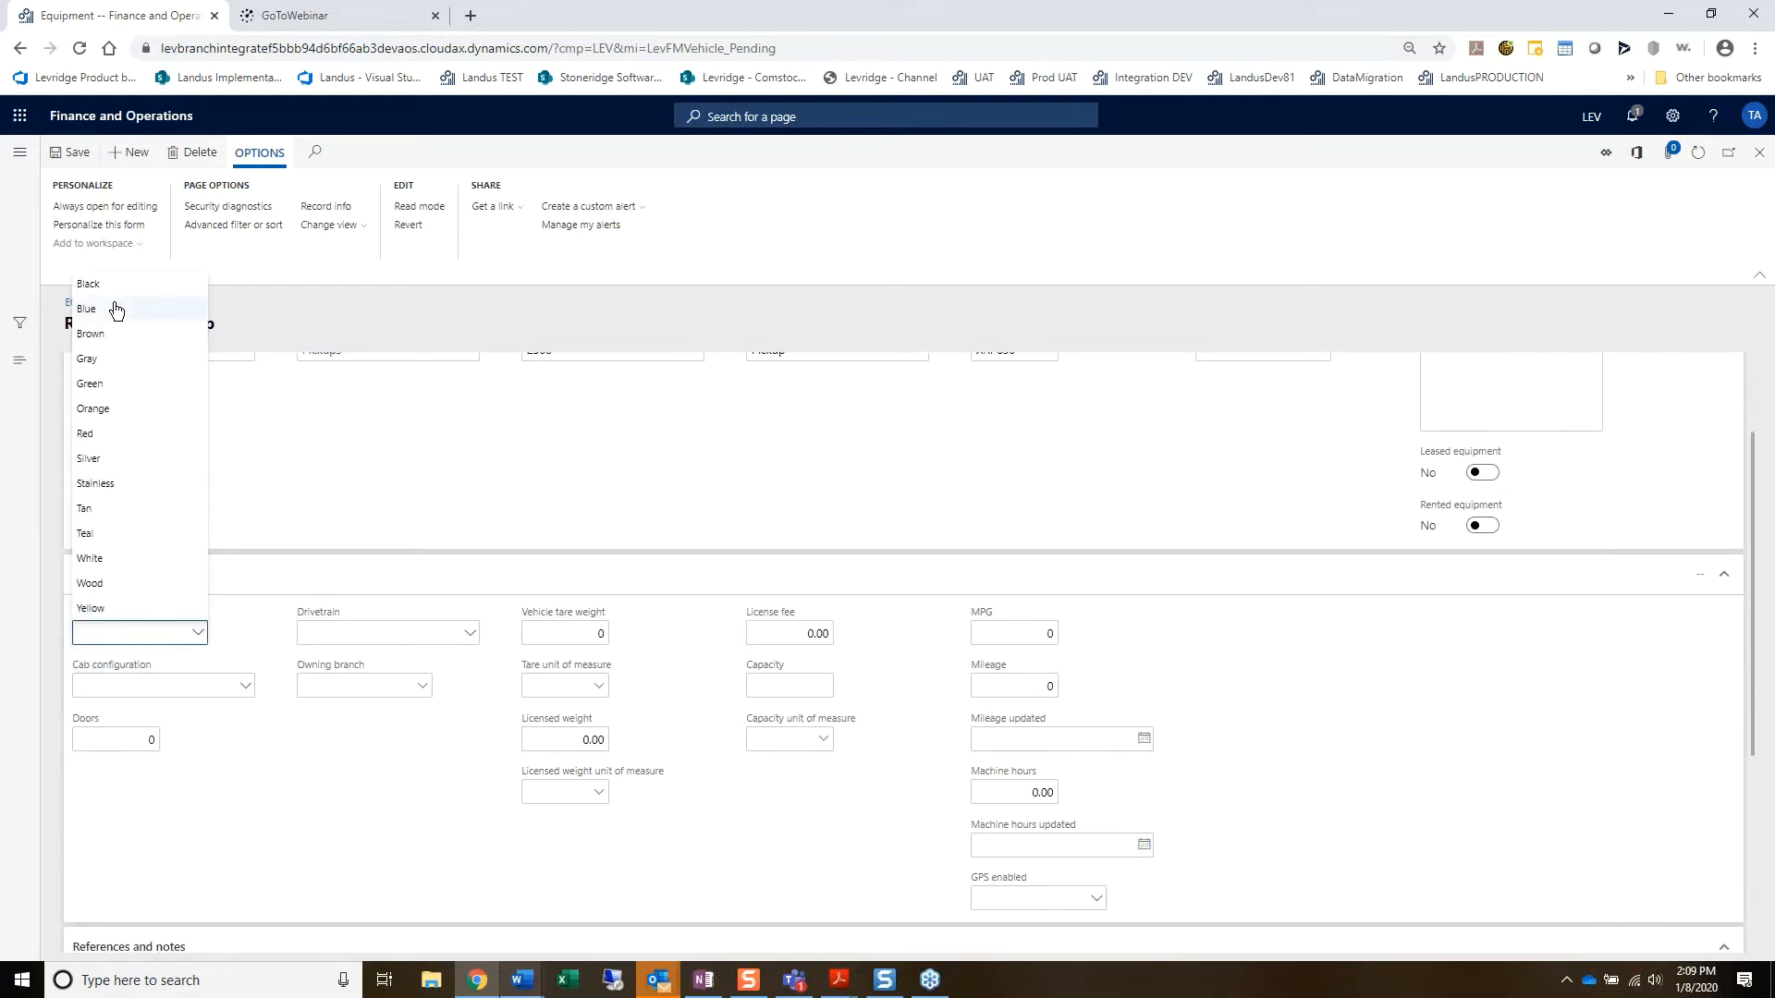
{"action": "left_click", "coordinate": [114, 307]}
{"action": "left_click", "coordinate": [246, 687]}
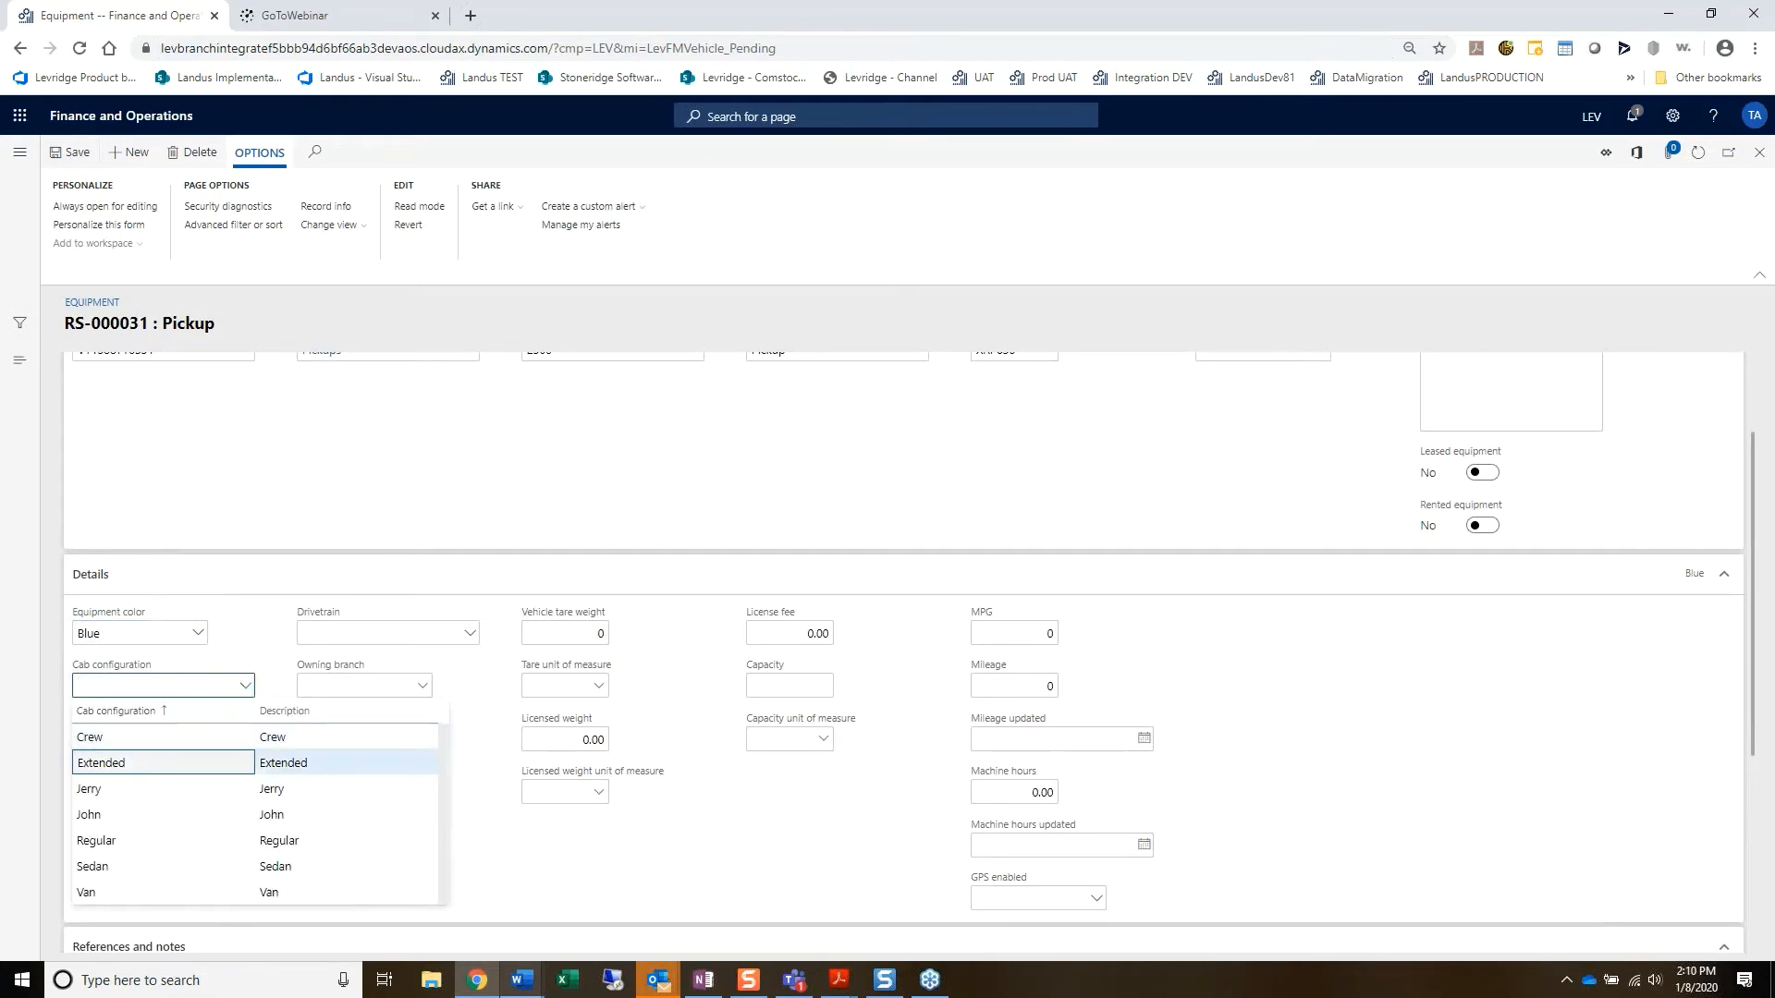
{"action": "left_click", "coordinate": [135, 763]}
{"action": "key", "text": "Tab"}
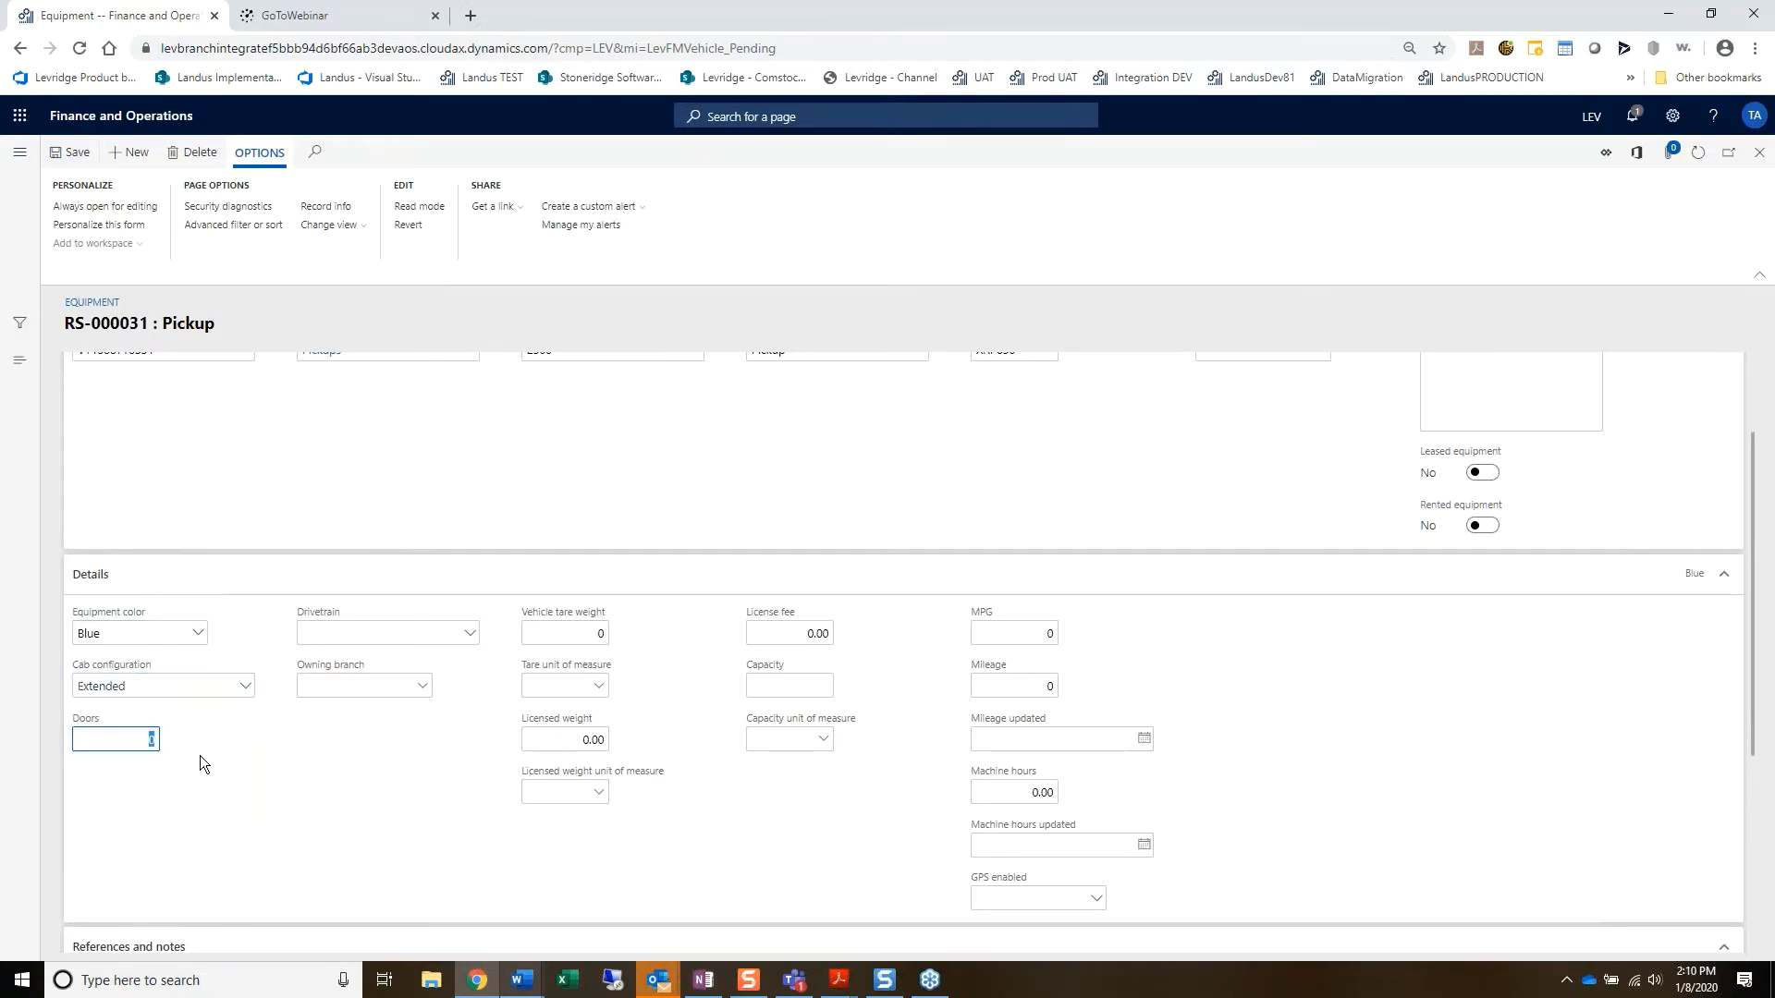
Step: Set the pickup's drivetrain to 4WD and its owning branch to BAR
{"action": "left_click", "coordinate": [469, 633]}
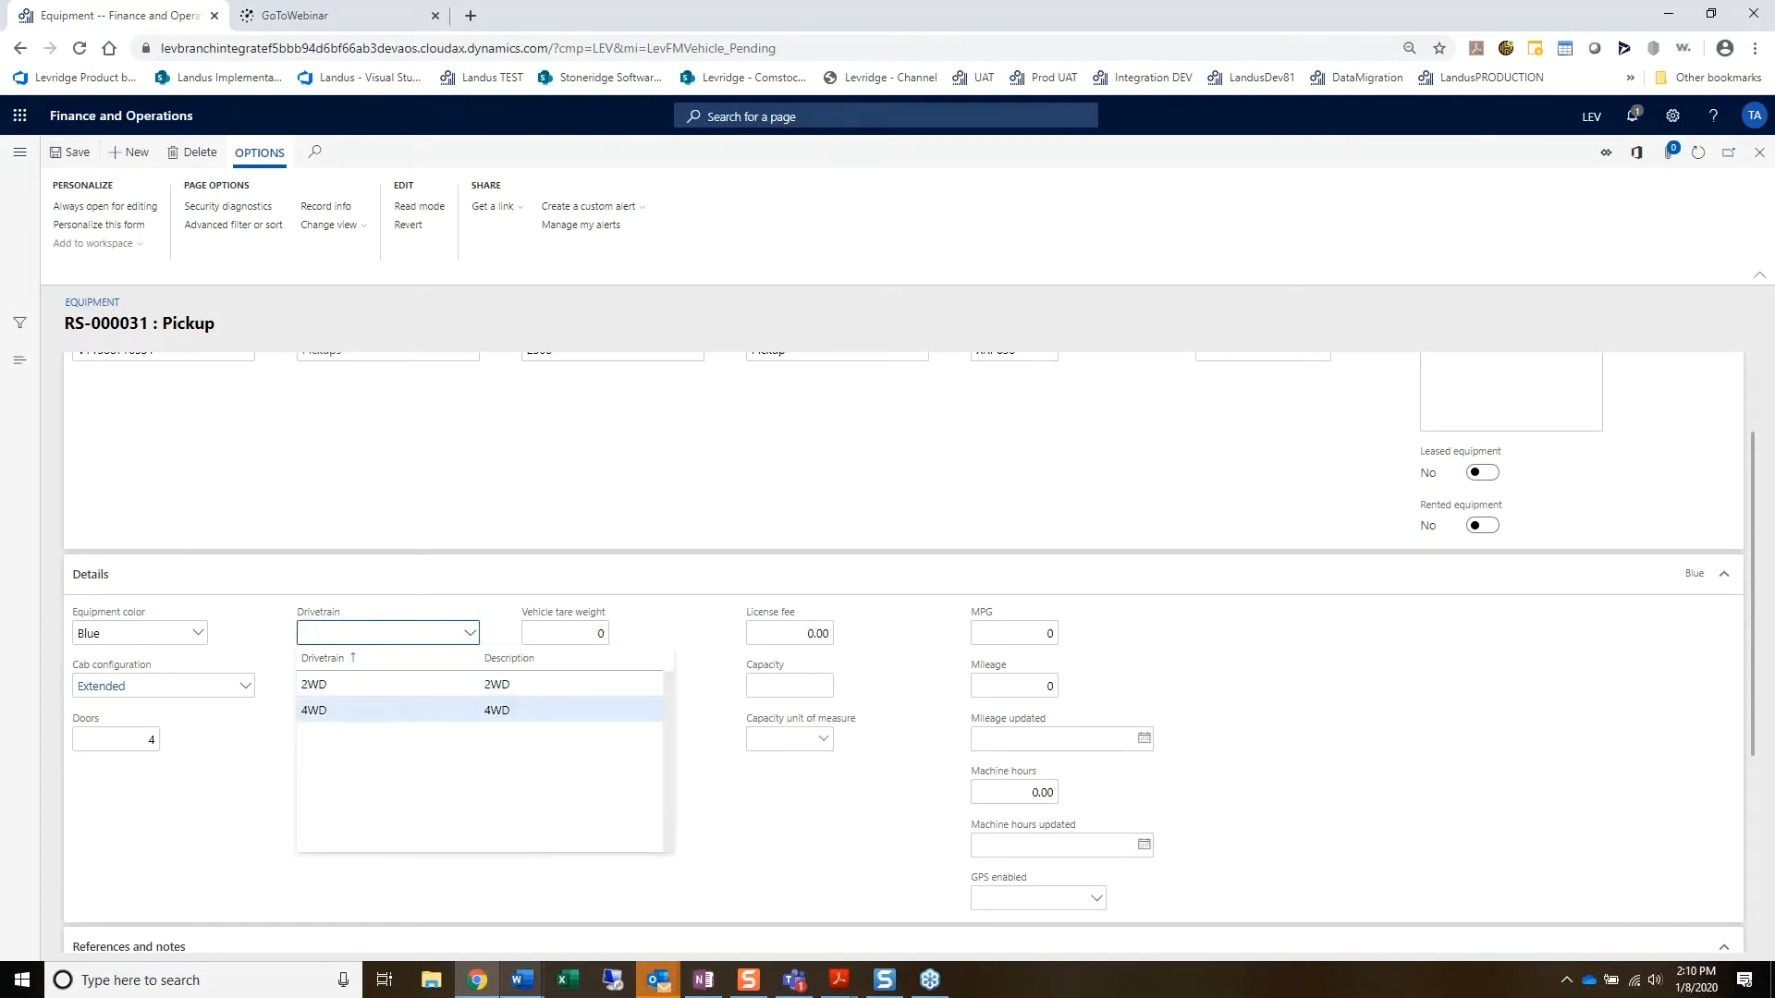
{"action": "left_click", "coordinate": [349, 709]}
{"action": "left_click", "coordinate": [420, 689]}
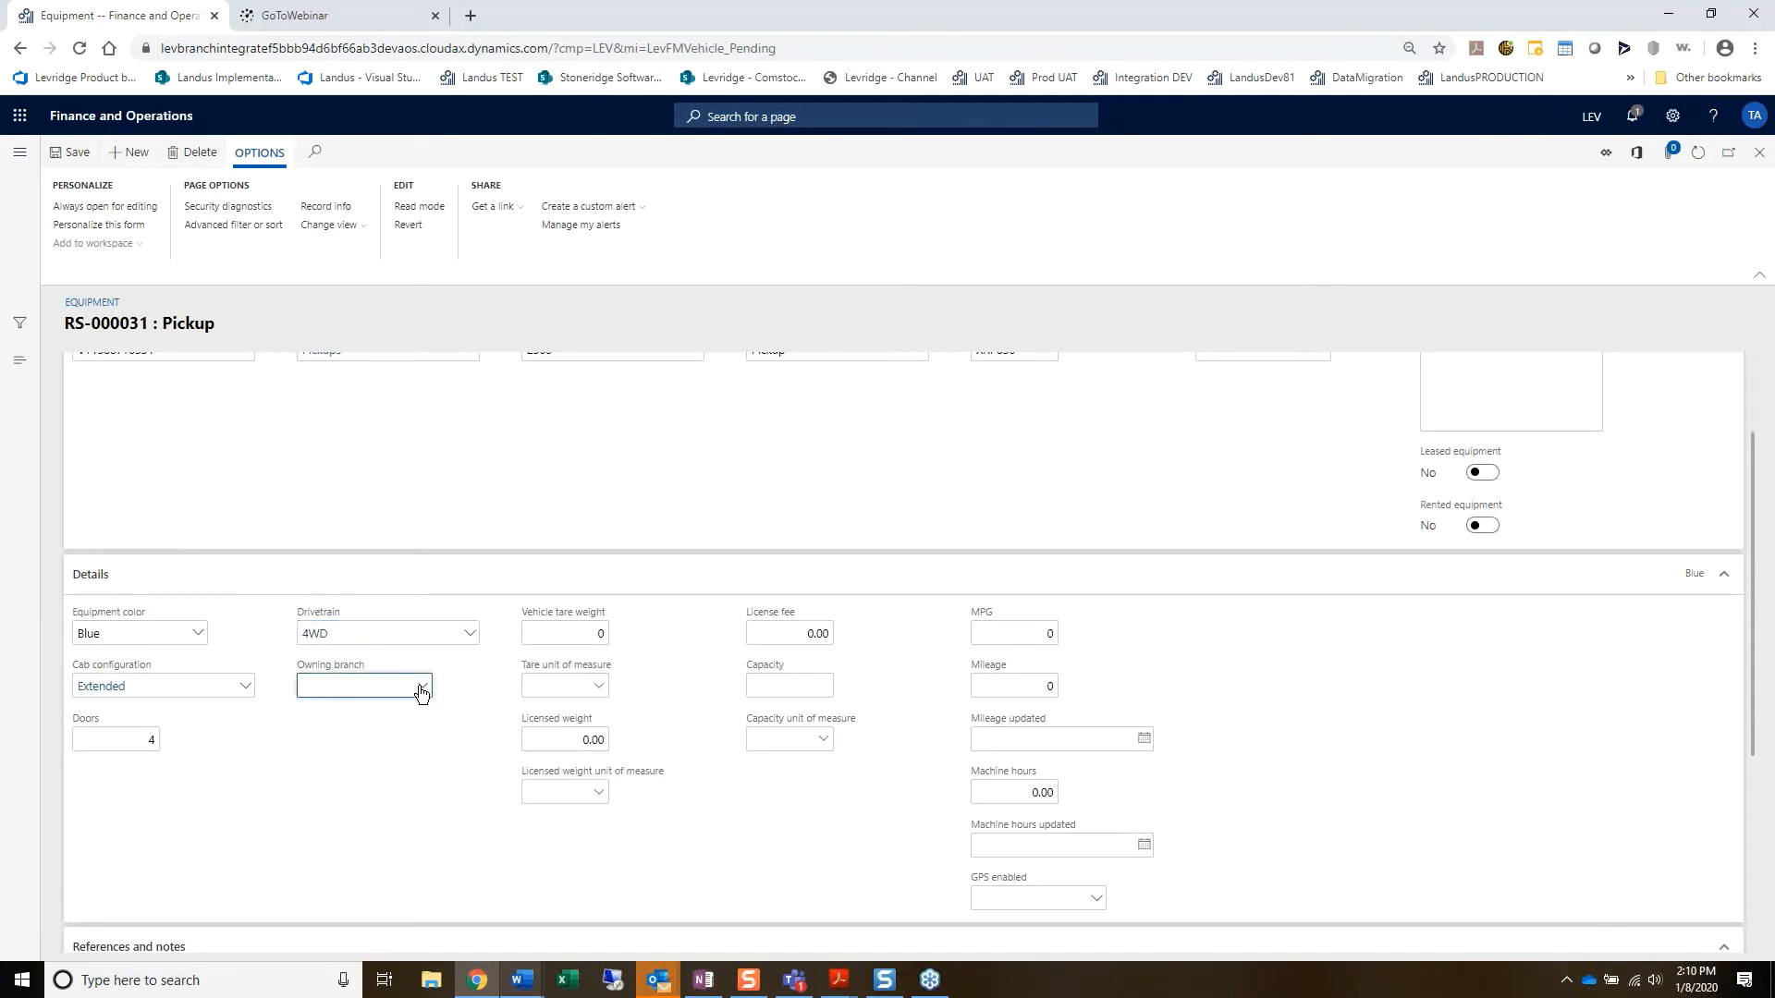
{"action": "left_click", "coordinate": [421, 688]}
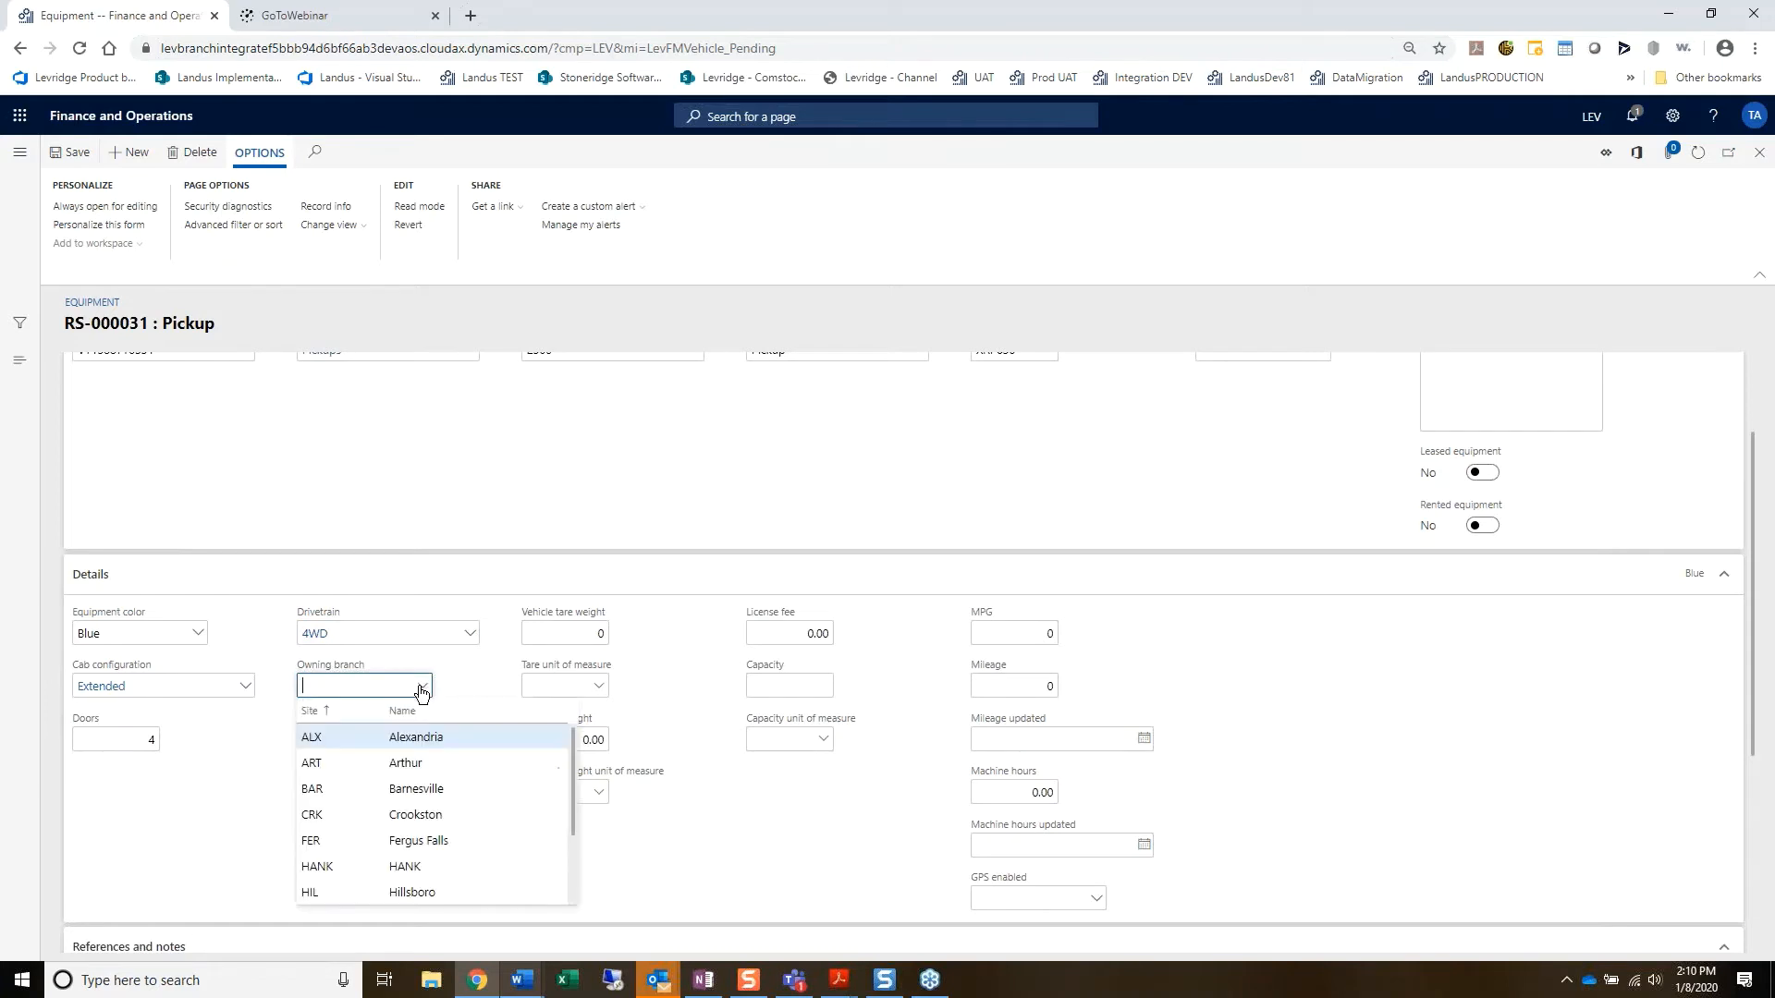
{"action": "left_click", "coordinate": [340, 788]}
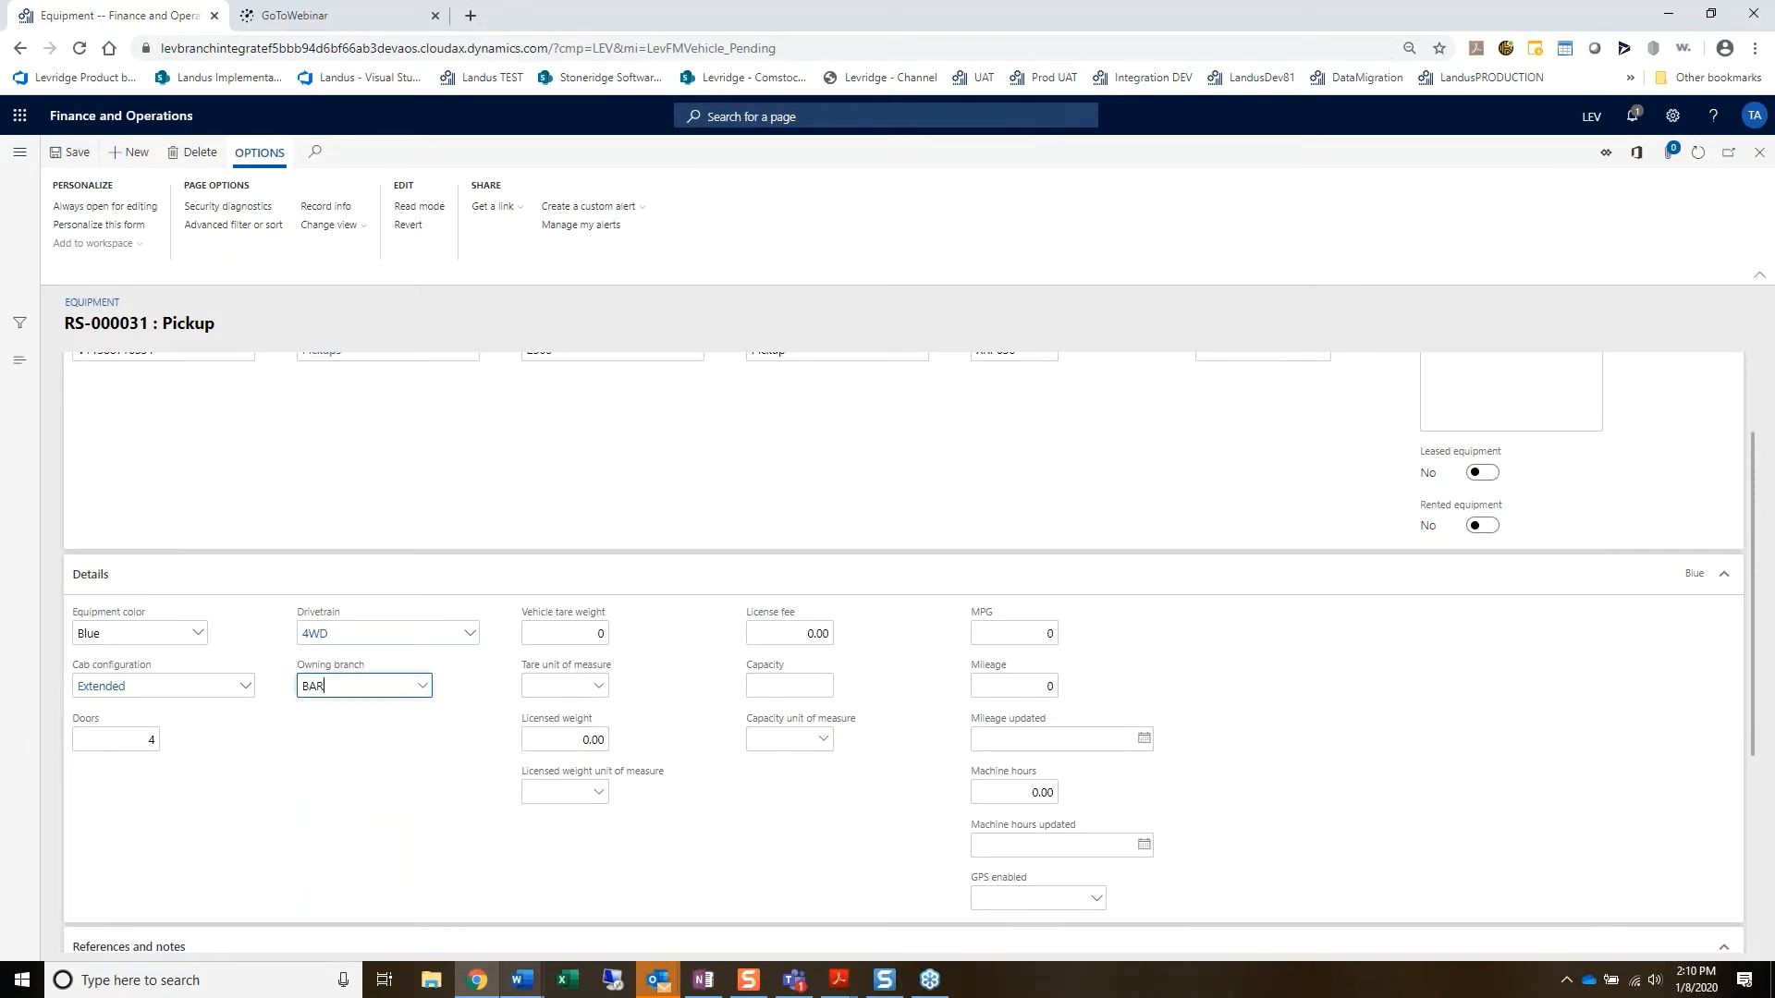
Step: Set the vehicle tare weight to 24000 with lb as the tare unit of measure
{"action": "left_click", "coordinate": [561, 637]}
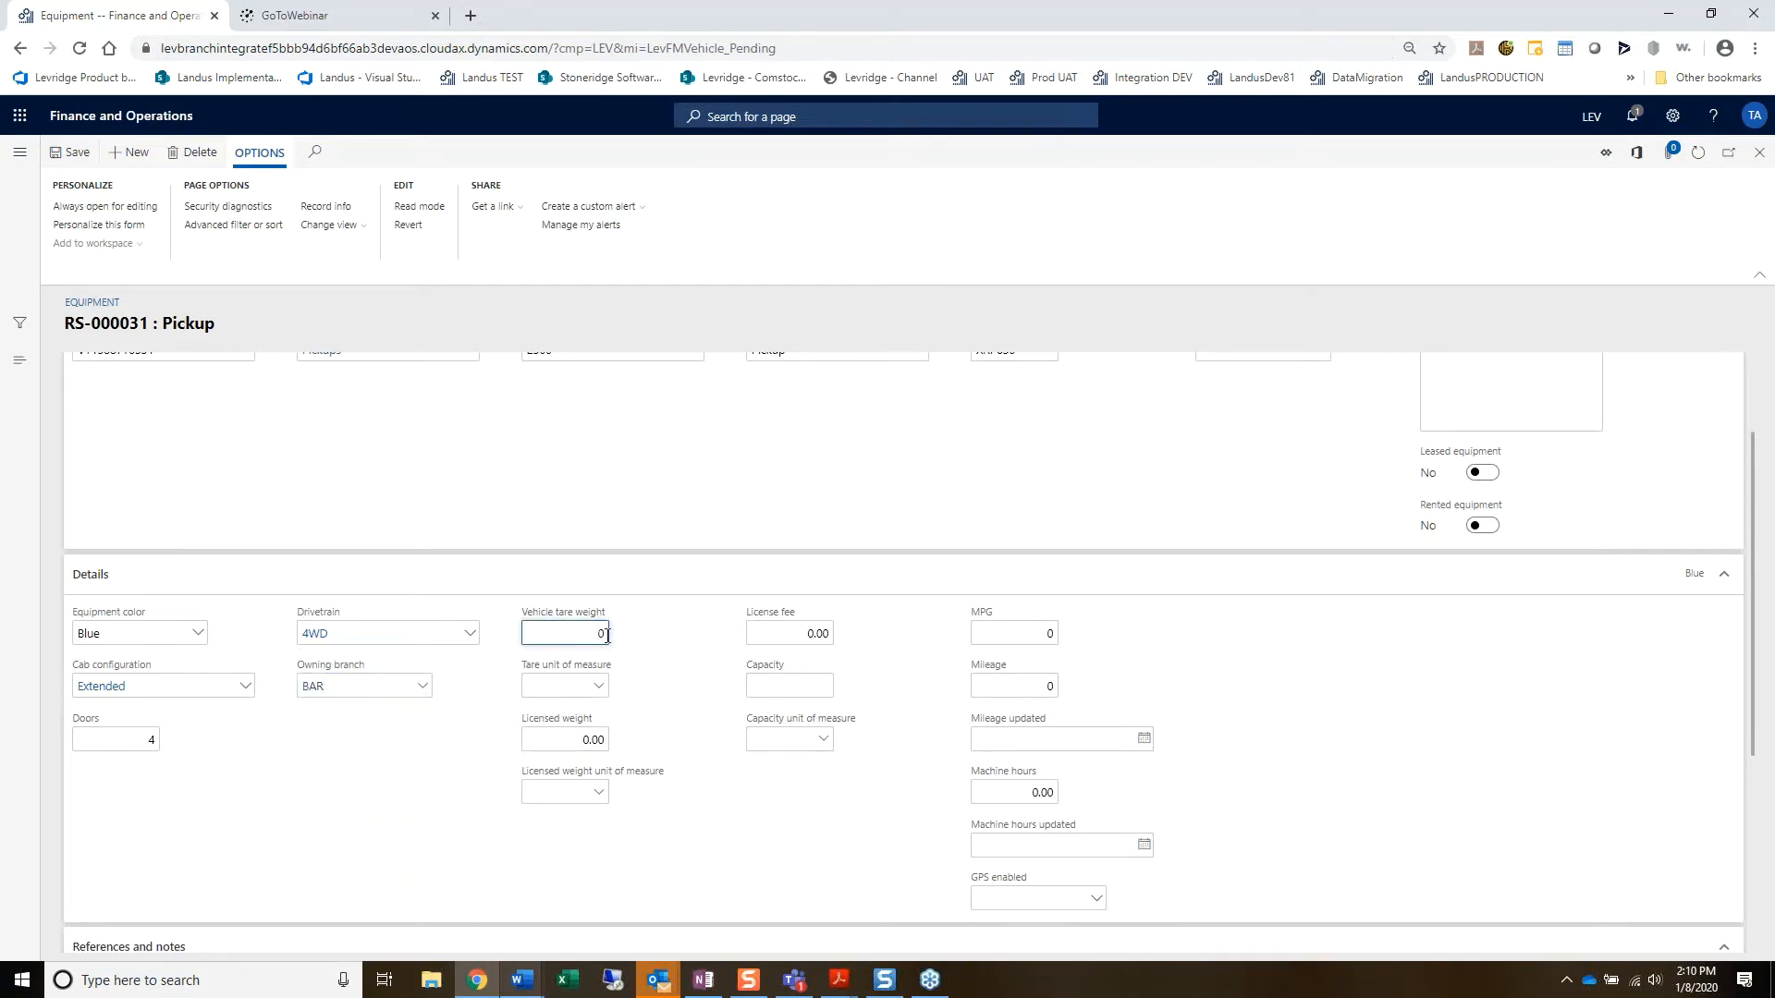
{"action": "double_click", "coordinate": [601, 634]}
{"action": "key", "text": "Tab"}
{"action": "type", "text": "lb"}
{"action": "key", "text": "Tab"}
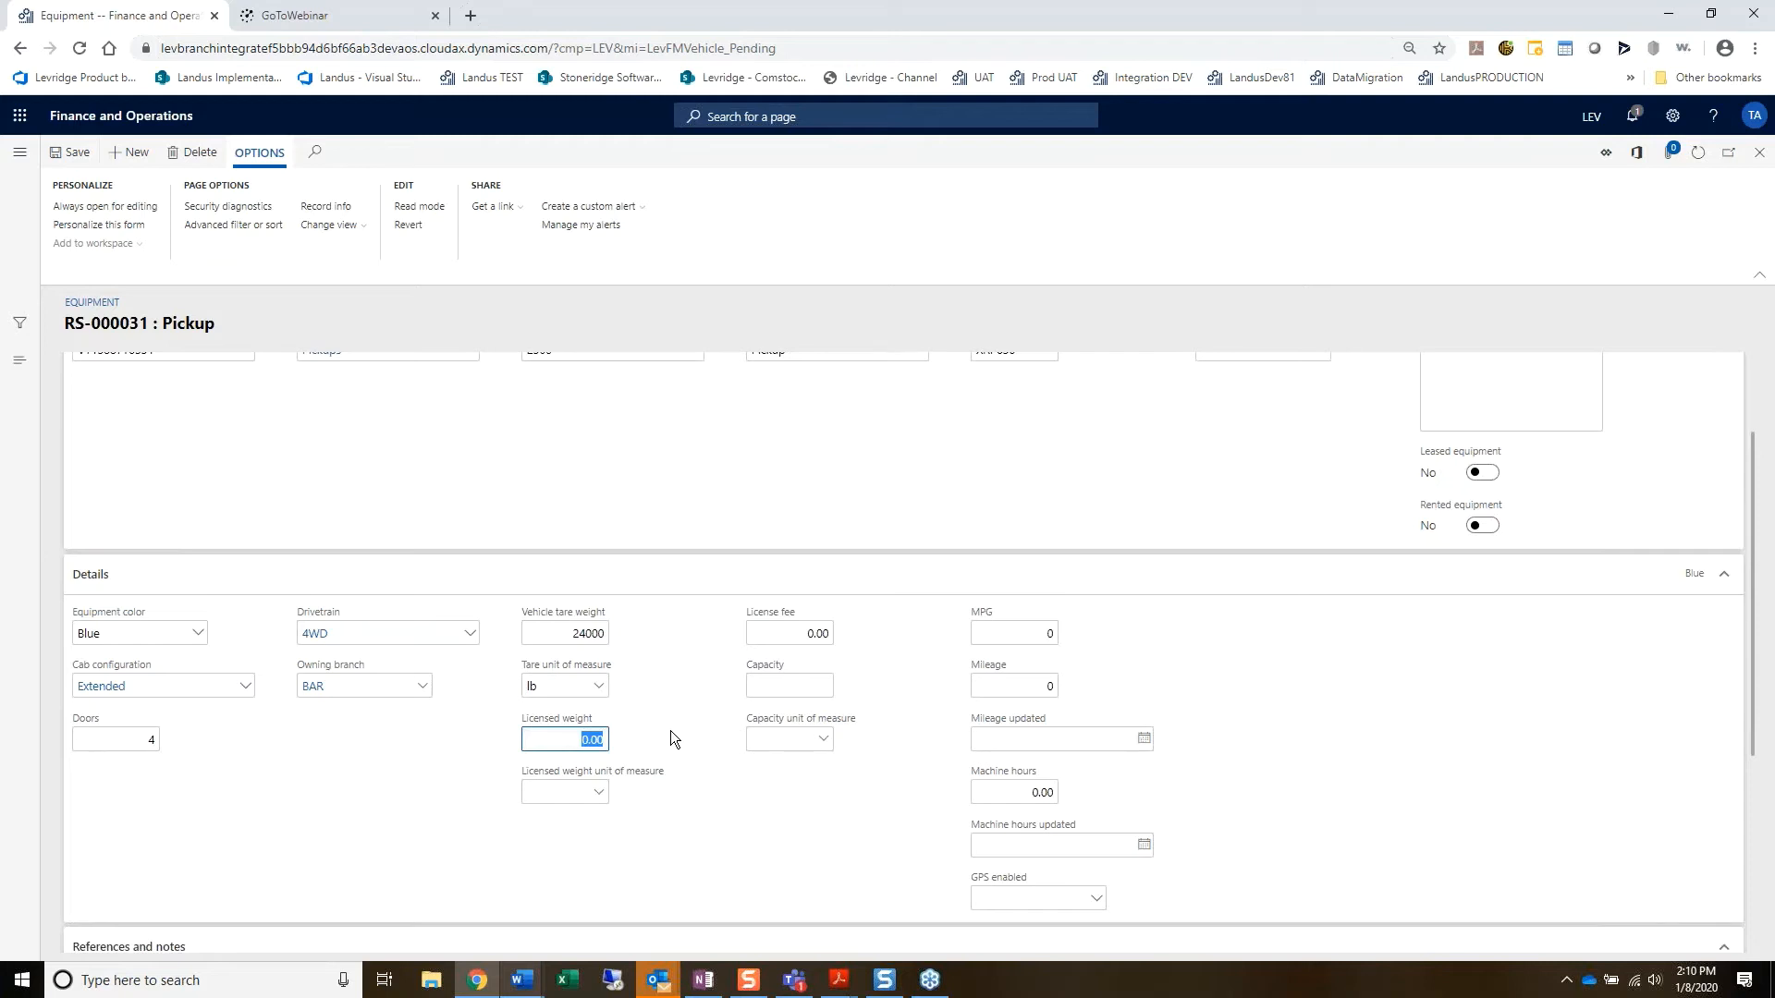
Step: Set the licensed weight to 21000 lb and the license fee to 405
{"action": "type", "text": "21000"}
{"action": "key", "text": "Tab"}
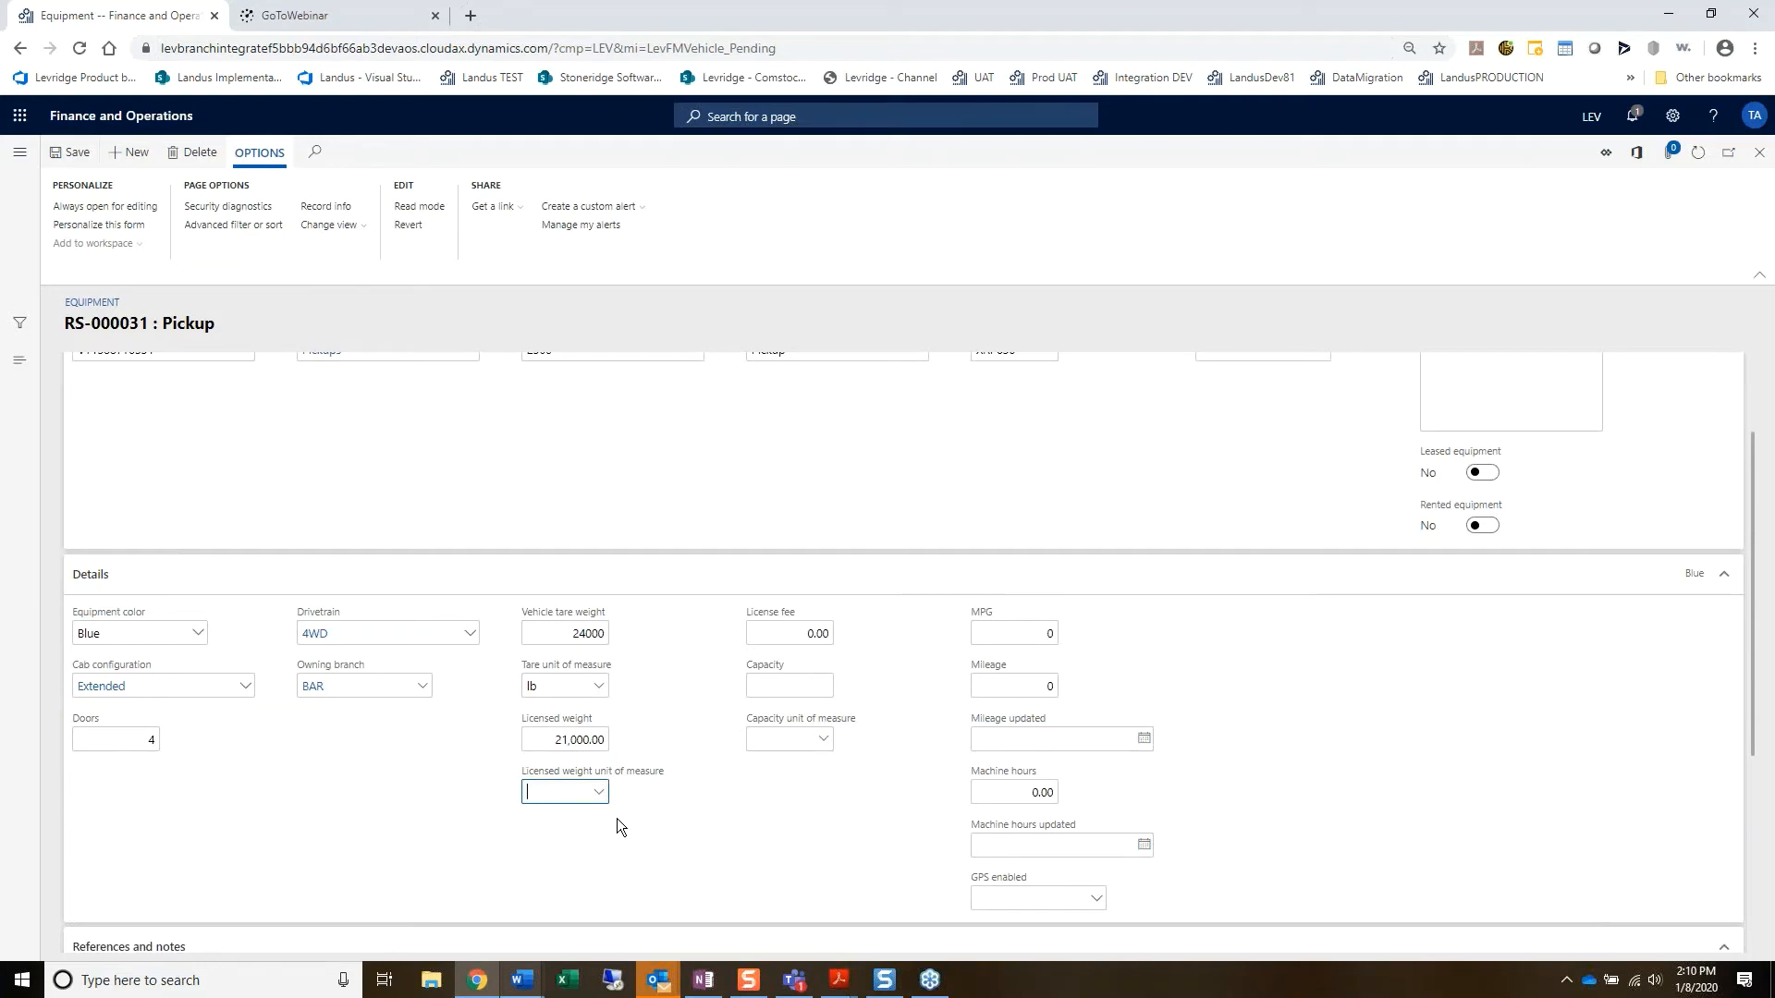
{"action": "type", "text": "lb"}
{"action": "key", "text": "Tab"}
{"action": "type", "text": "405"}
{"action": "key", "text": "Tab"}
Step: Record a mileage of 38000 with 1/6/2020 as the mileage updated date
{"action": "left_click", "coordinate": [1029, 688]}
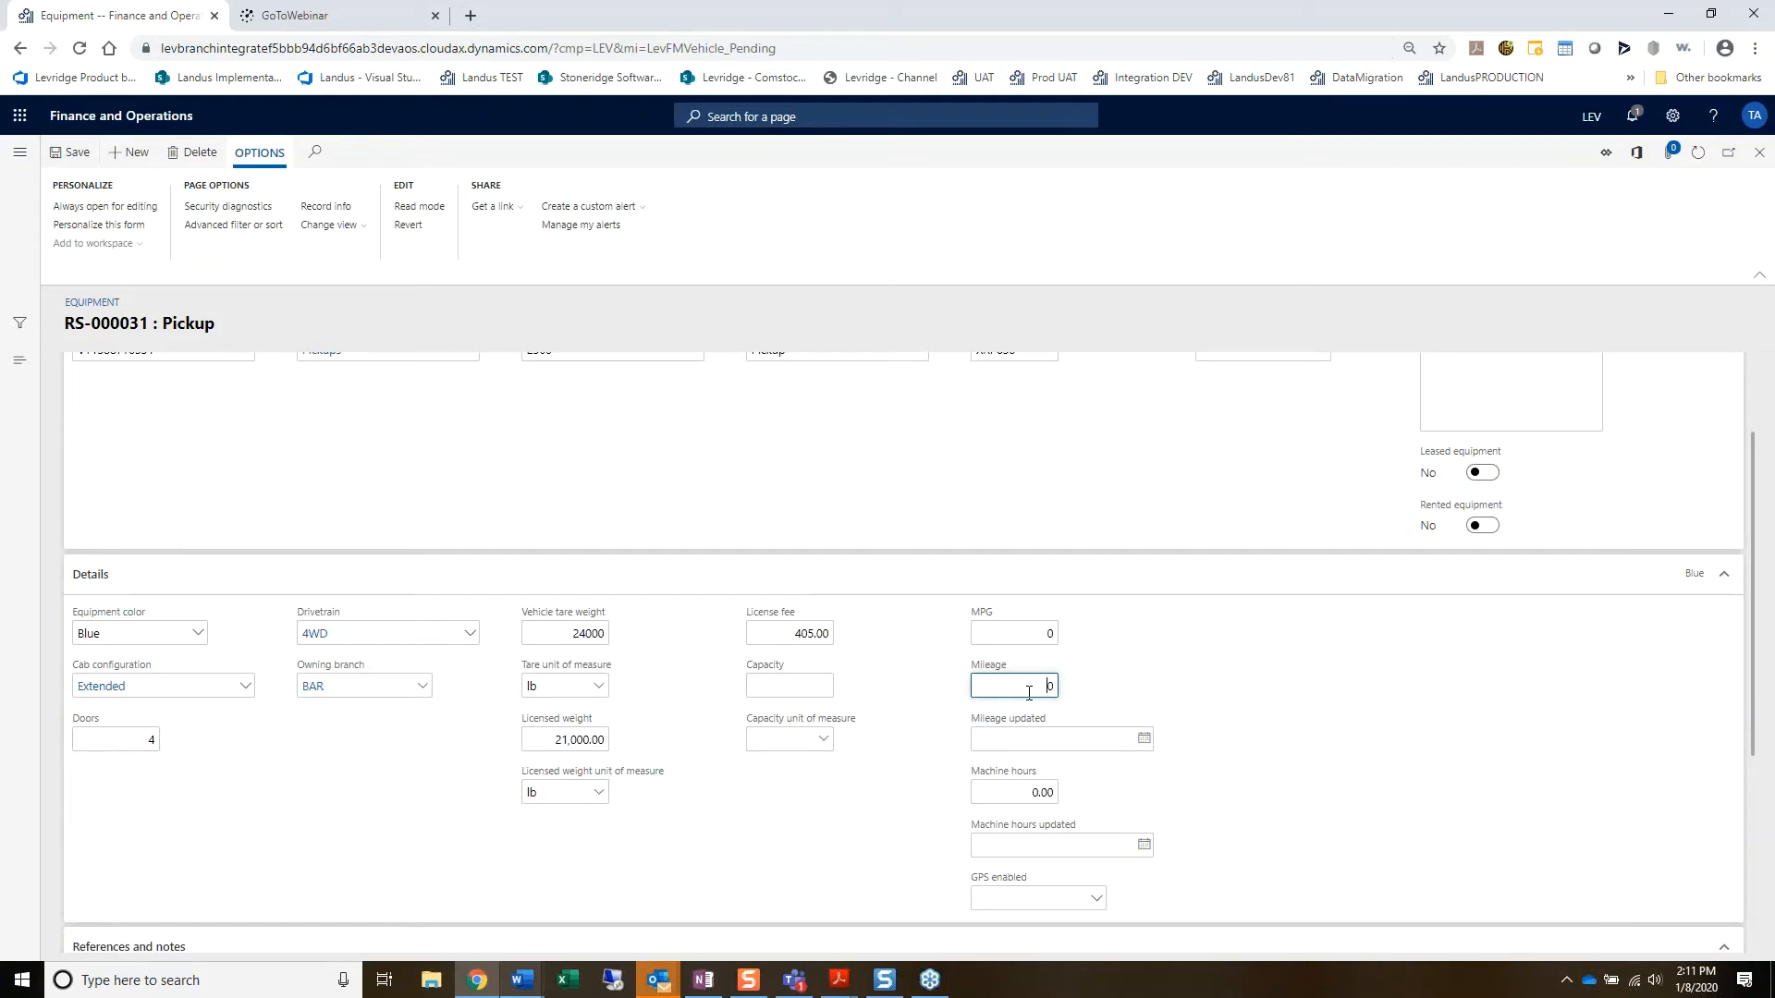
{"action": "type", "text": "38000"}
{"action": "left_click", "coordinate": [1061, 738]}
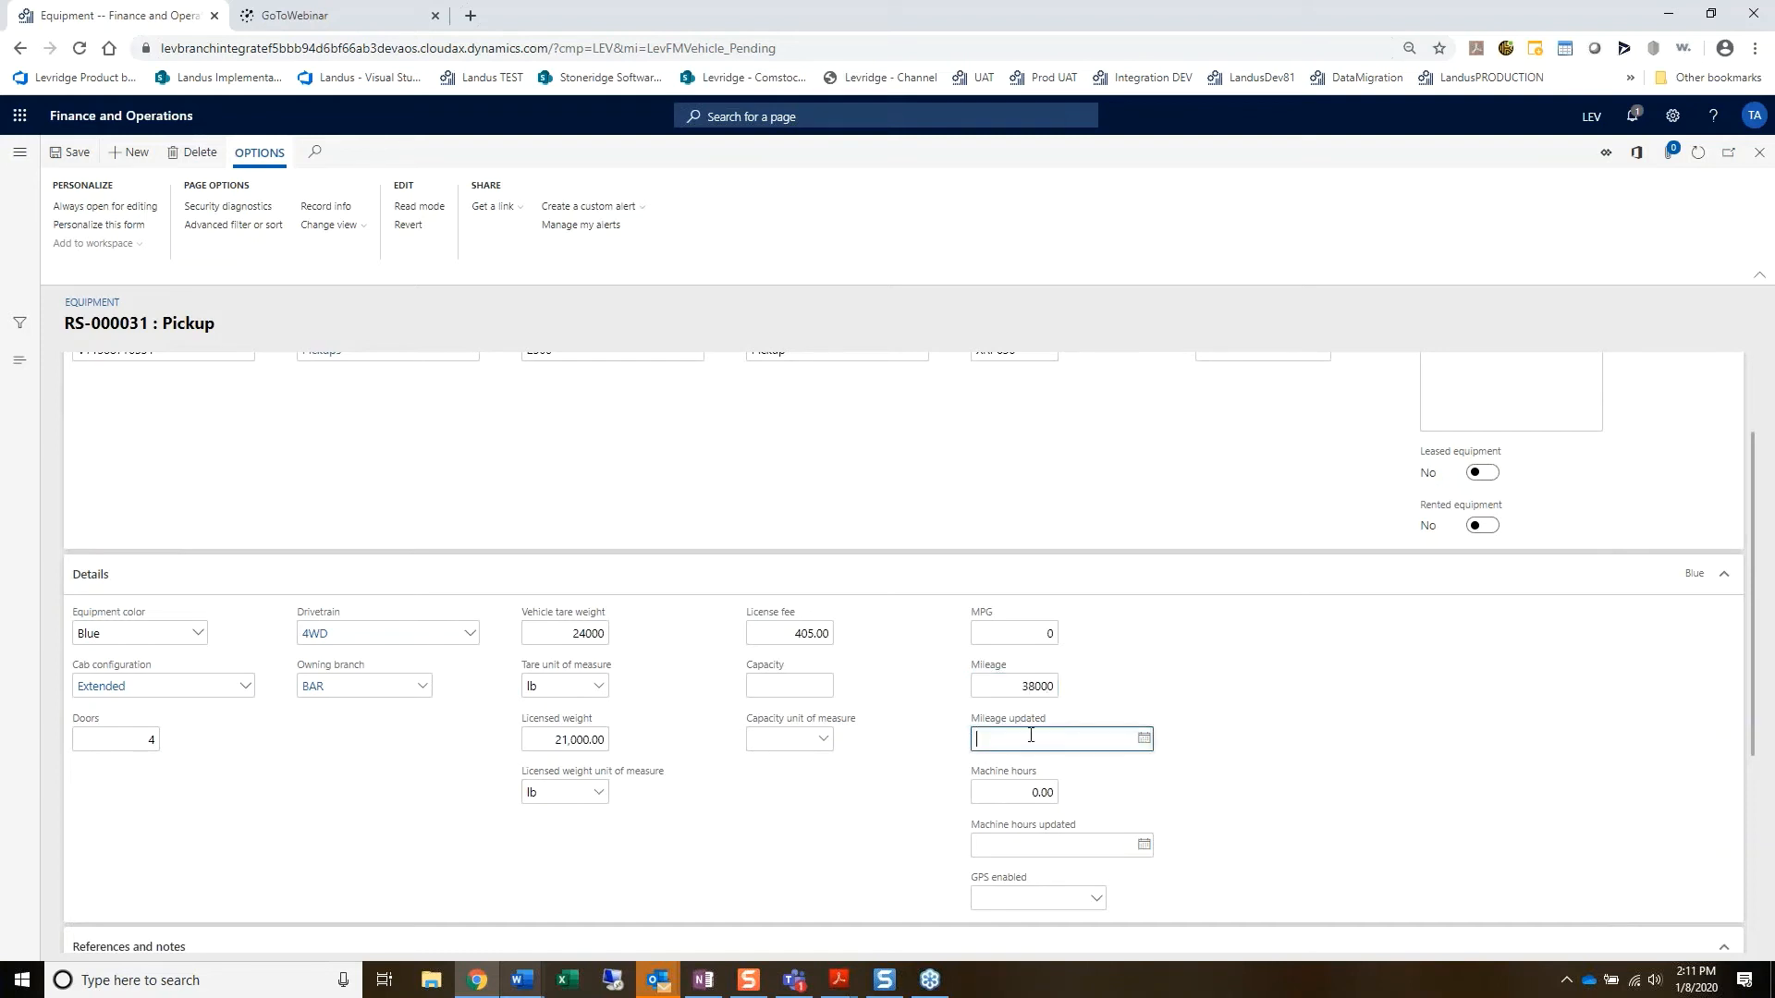
{"action": "left_click", "coordinate": [1144, 739]}
{"action": "left_click", "coordinate": [1032, 581]}
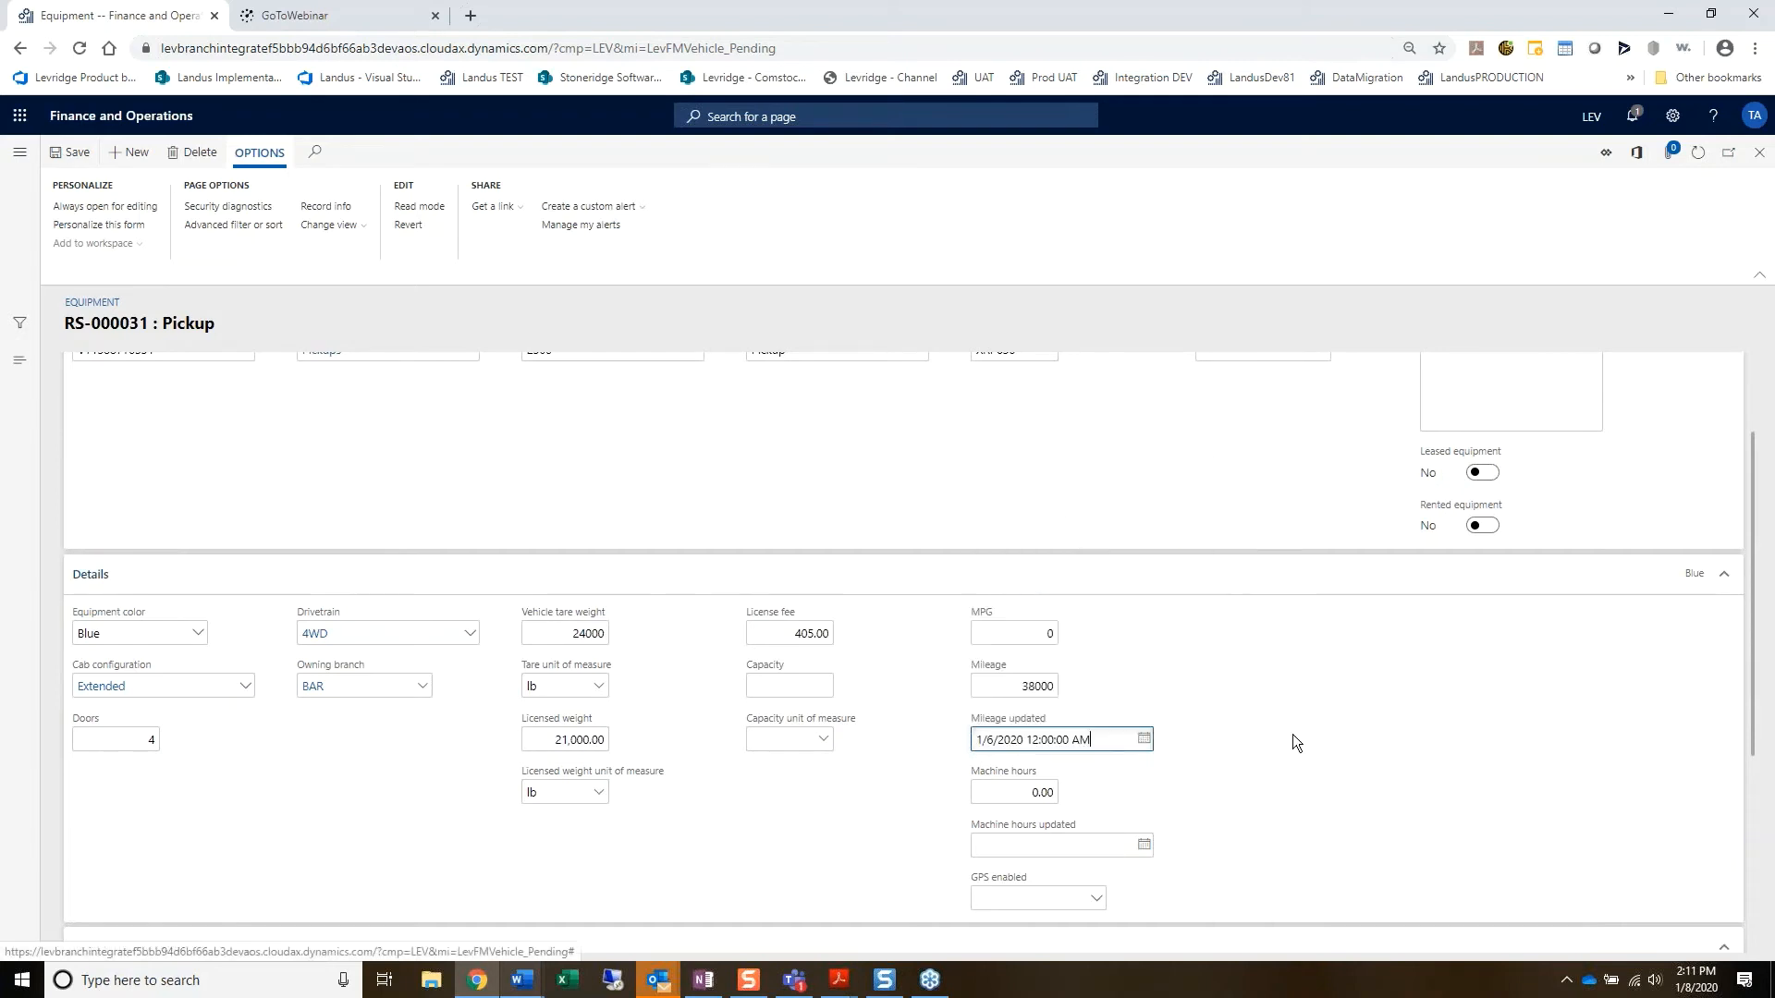
Step: Mark the pickup as GPS enabled in the equipment details
{"action": "scroll", "coordinate": [1307, 763], "scroll_direction": "down", "scroll_amount": 2}
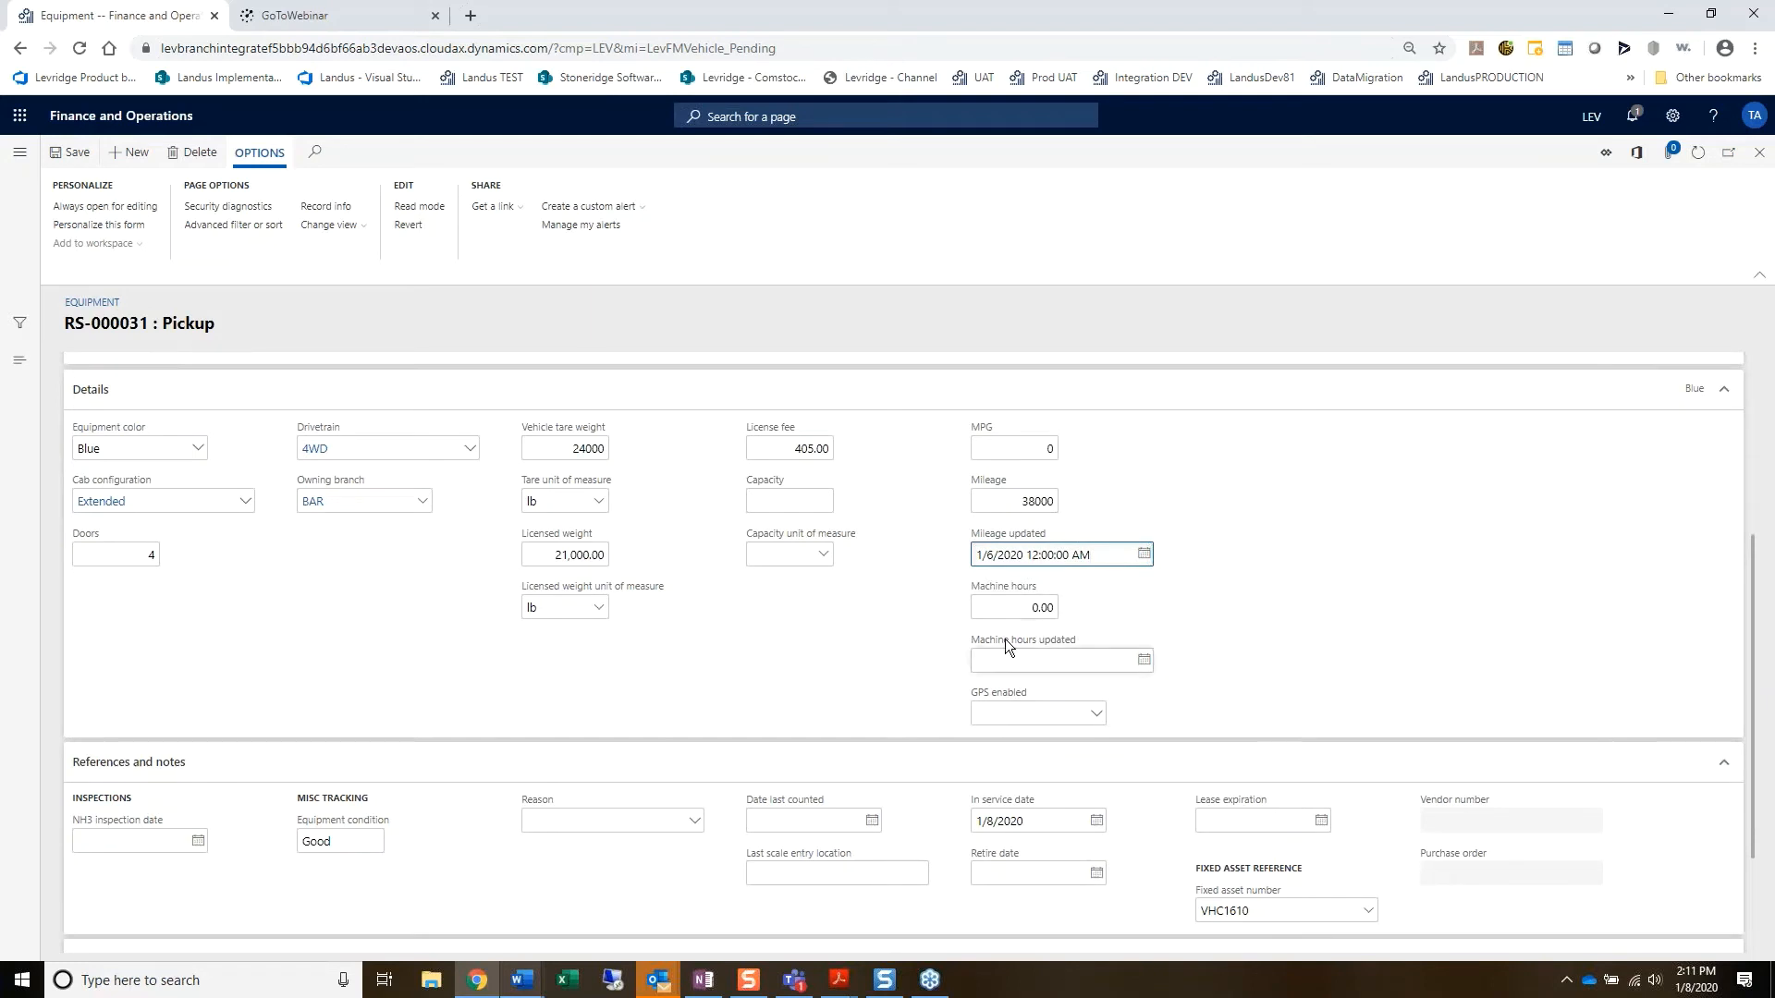
{"action": "left_click", "coordinate": [1093, 716]}
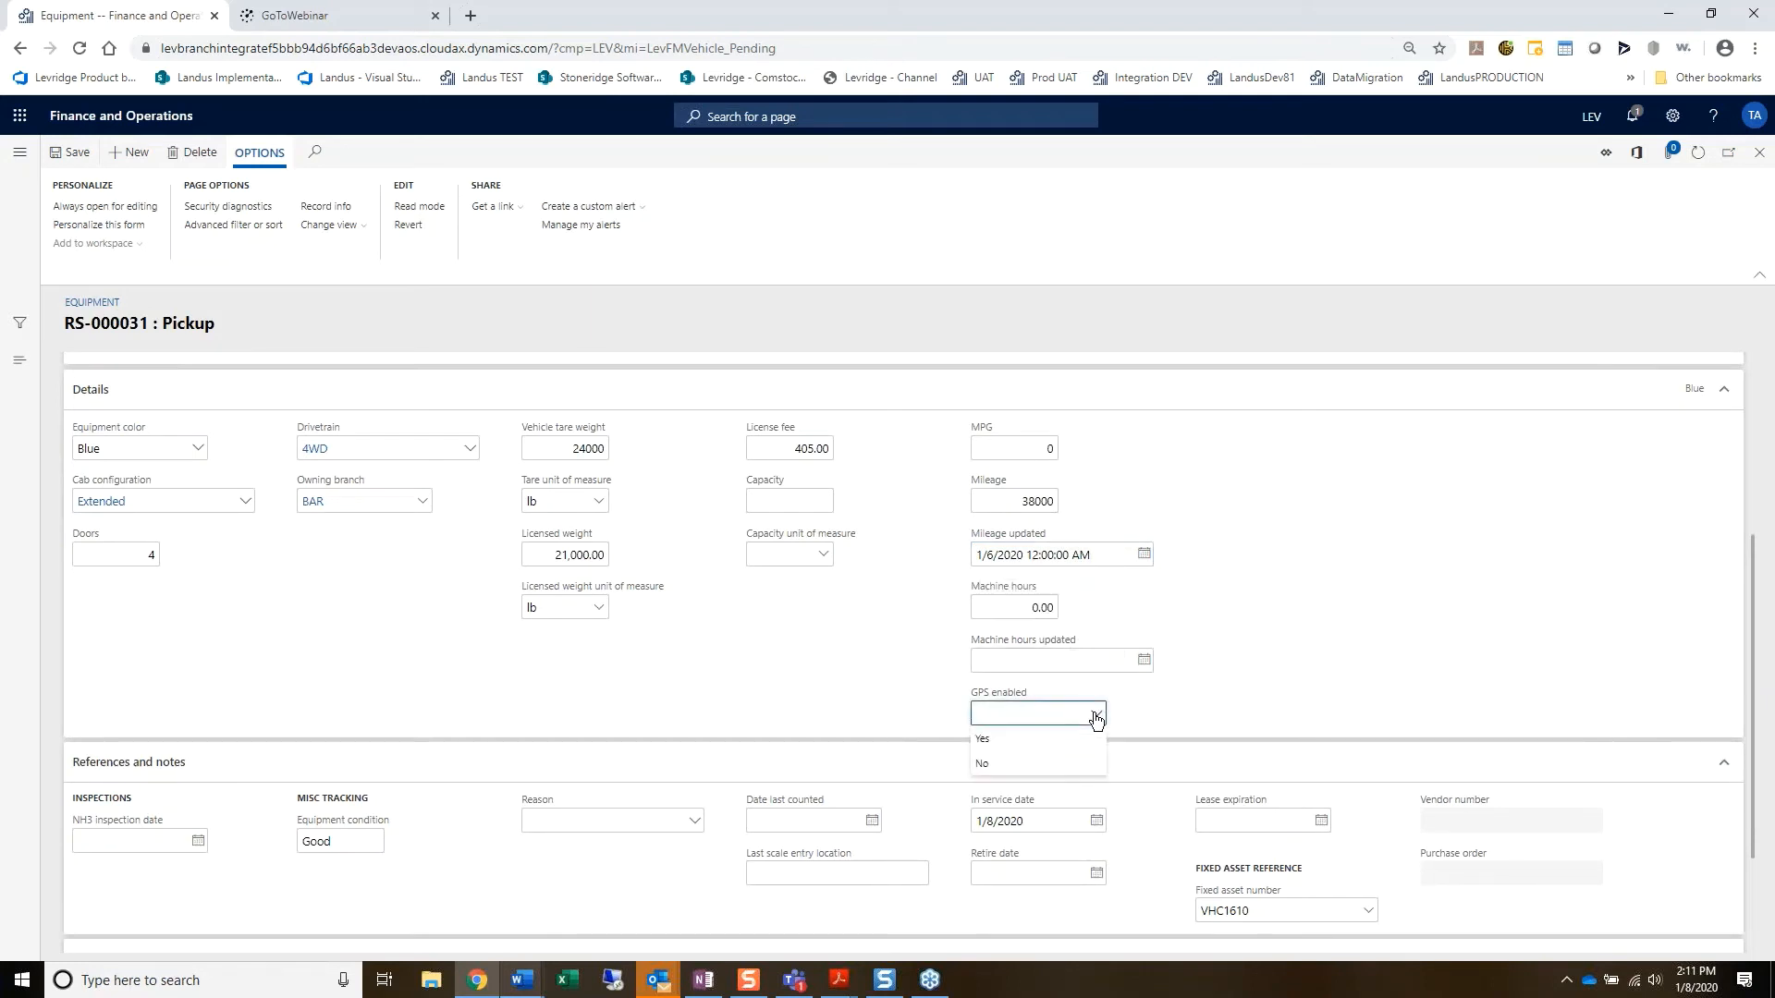
{"action": "left_click", "coordinate": [999, 741]}
Step: Set the pickup's LocationSite financial dimension to BAR and close its record back to the equipment list
{"action": "scroll", "coordinate": [488, 684], "scroll_direction": "down", "scroll_amount": 2}
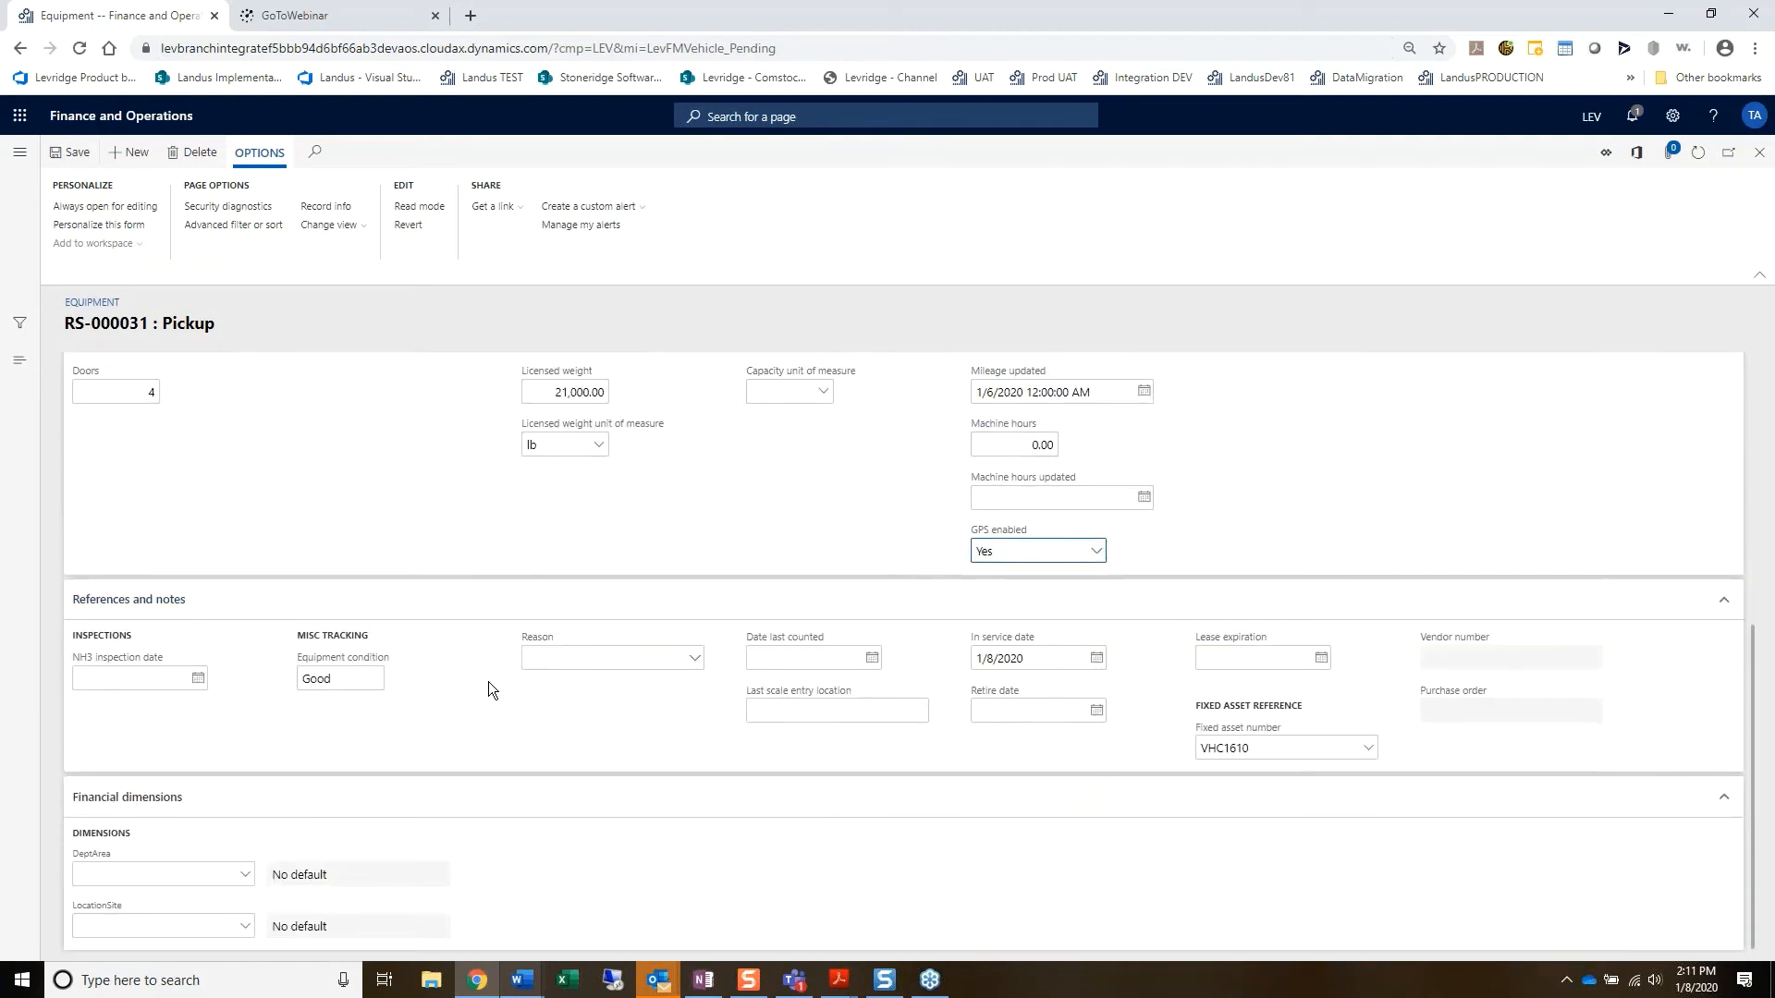
{"action": "left_click", "coordinate": [244, 934]}
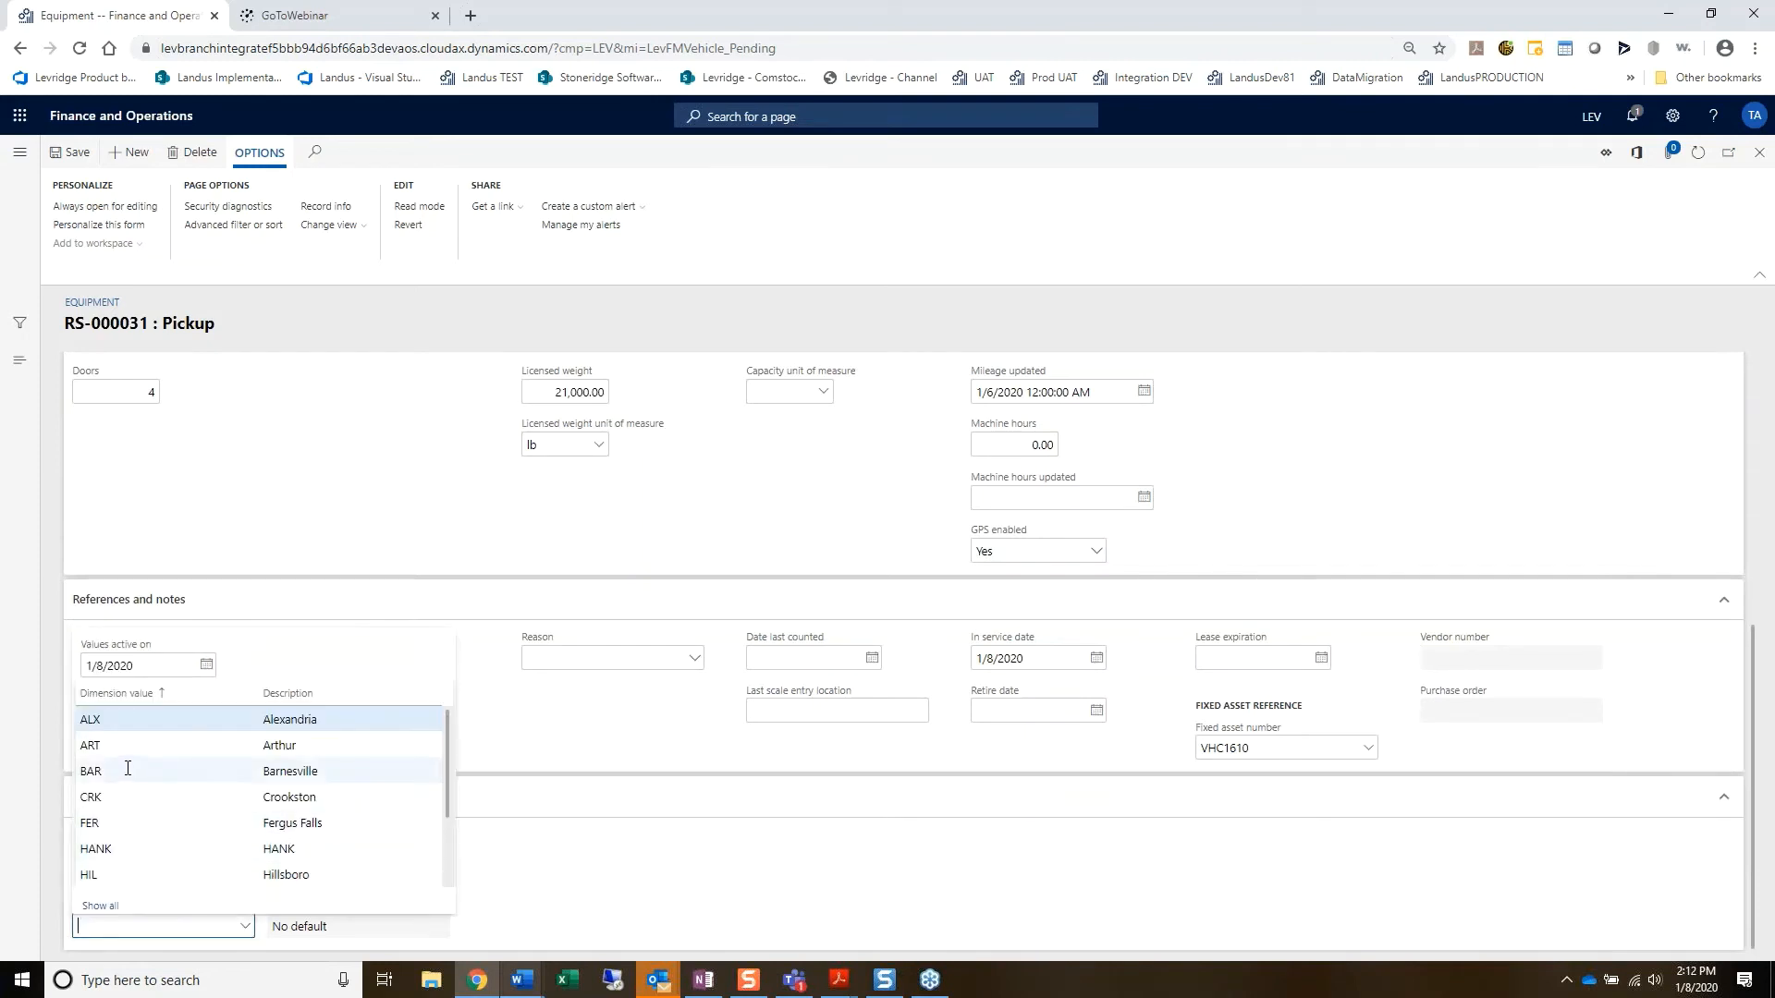
{"action": "left_click", "coordinate": [123, 770]}
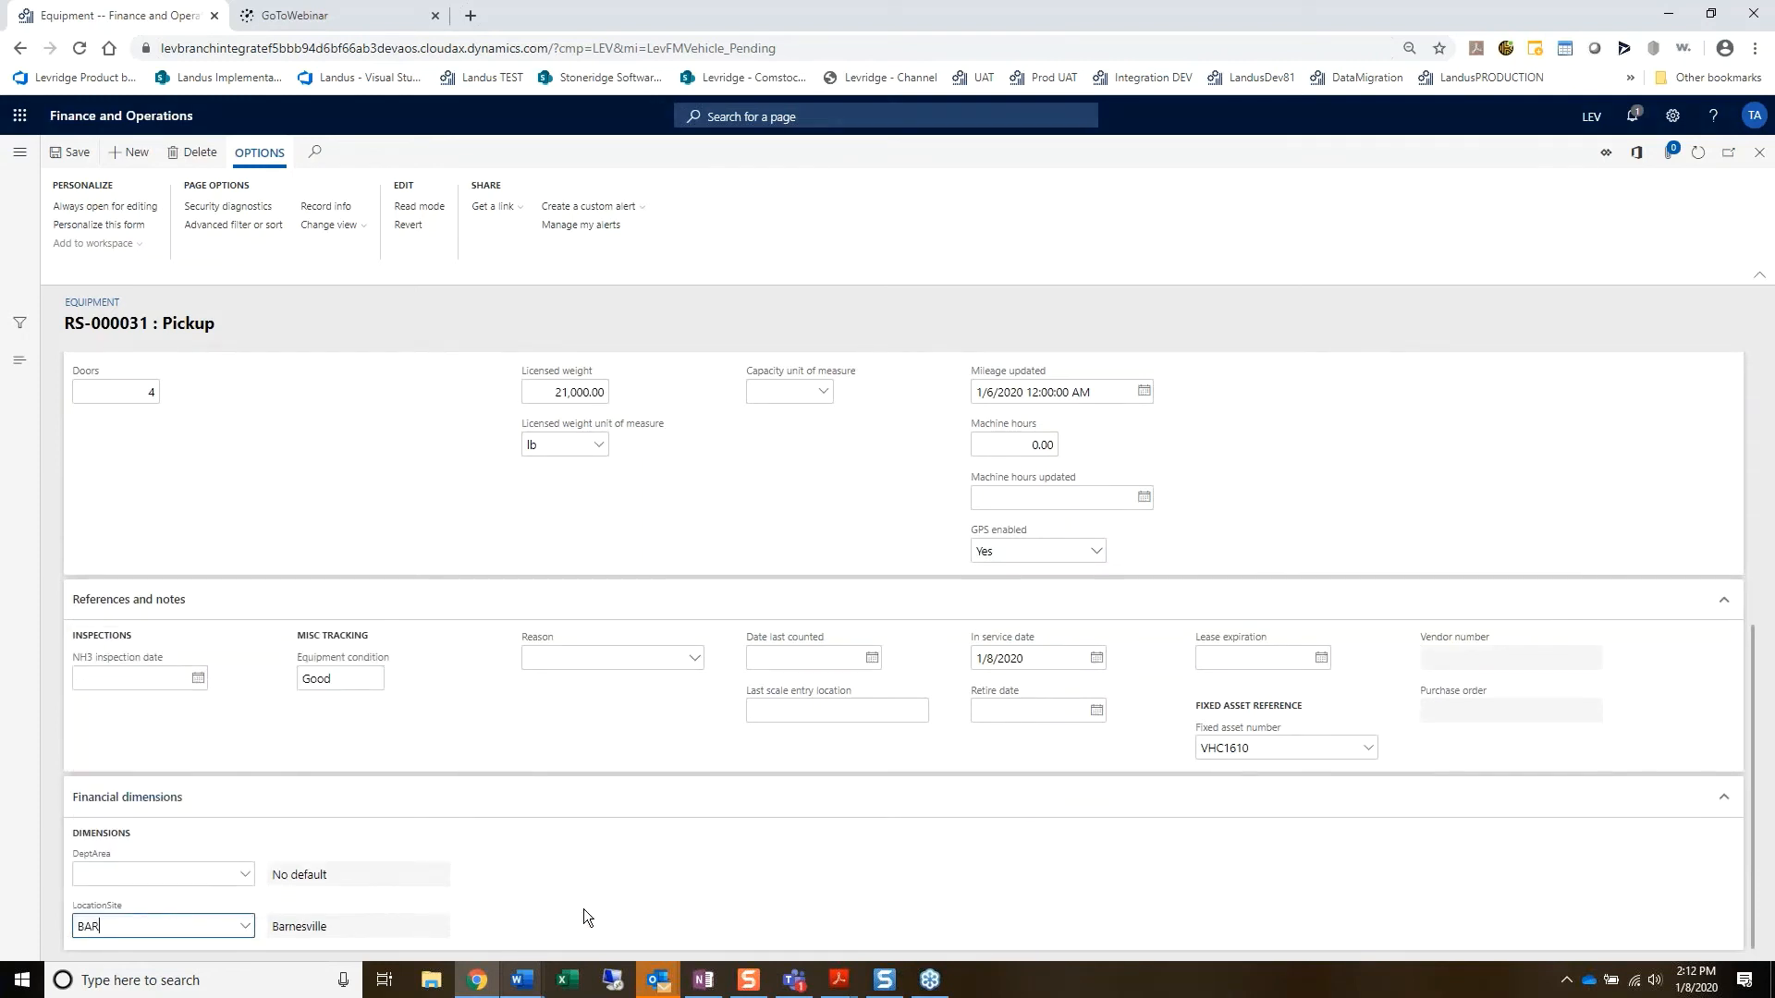
{"action": "scroll", "coordinate": [591, 909], "scroll_direction": "up", "scroll_amount": 5}
{"action": "scroll", "coordinate": [1062, 335], "scroll_direction": "down", "scroll_amount": 5}
{"action": "left_click", "coordinate": [1759, 156]}
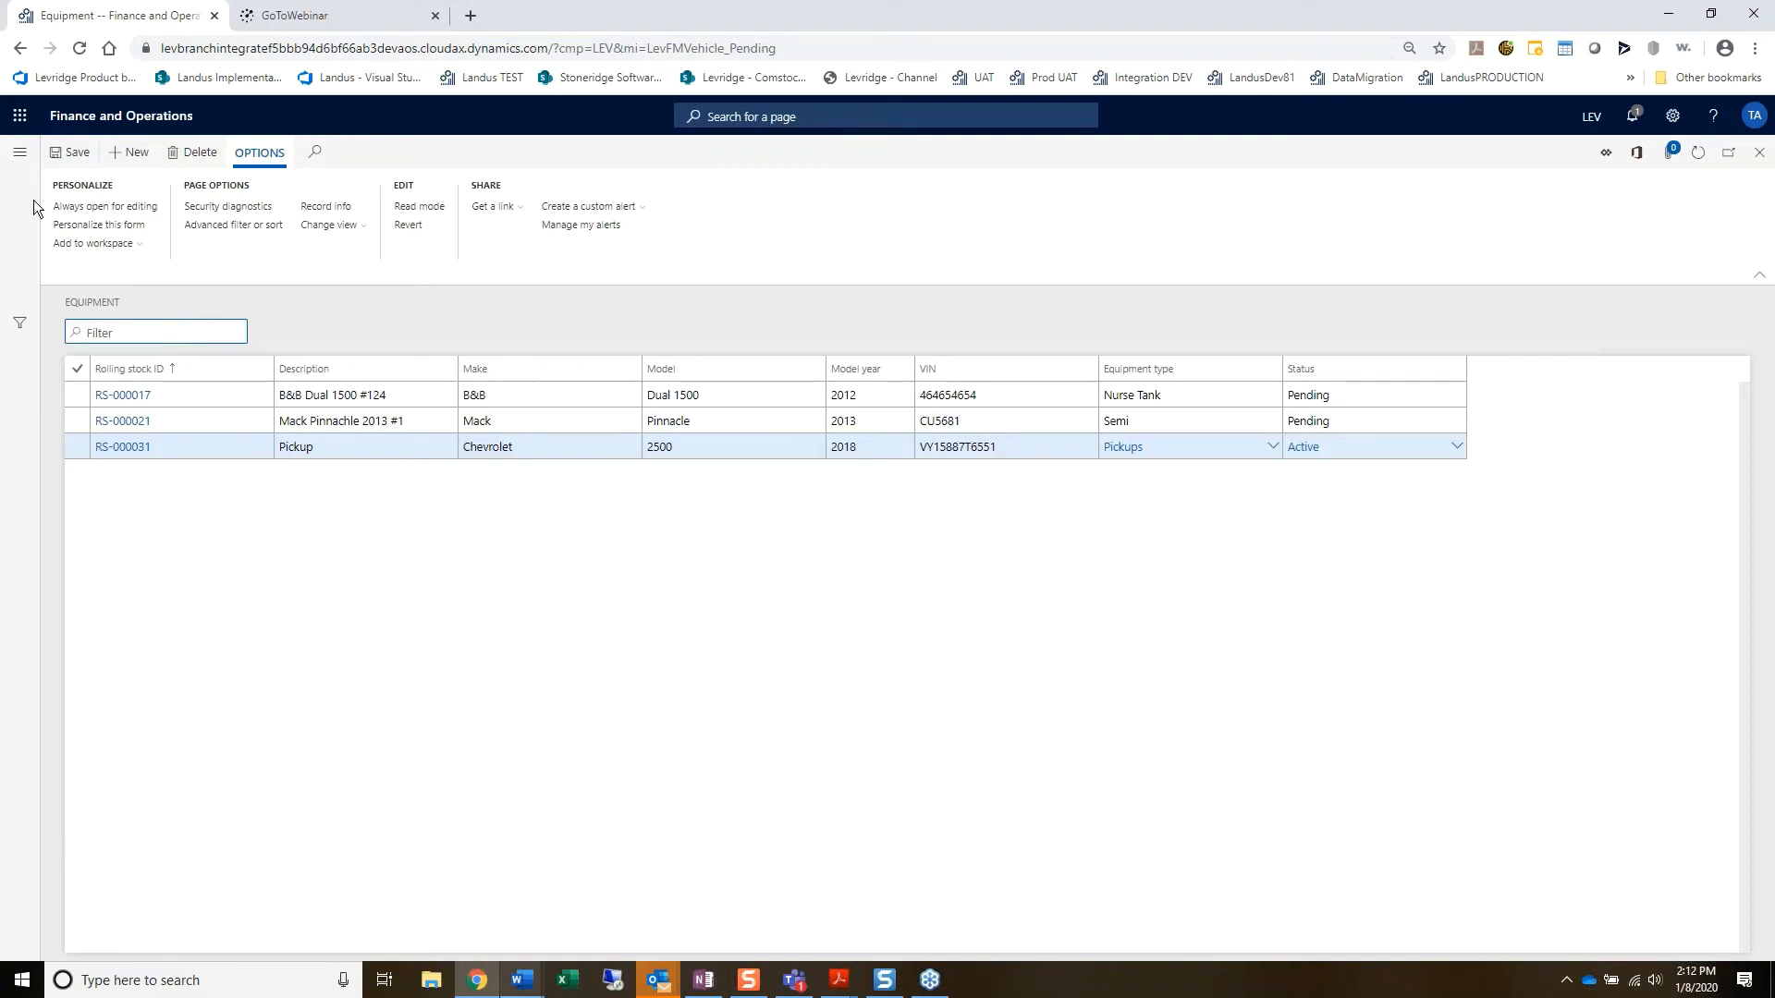
Step: Go to the list of all rolling stock equipment and open the Polar Transfer NH3 #3 record
{"action": "left_click", "coordinate": [21, 157]}
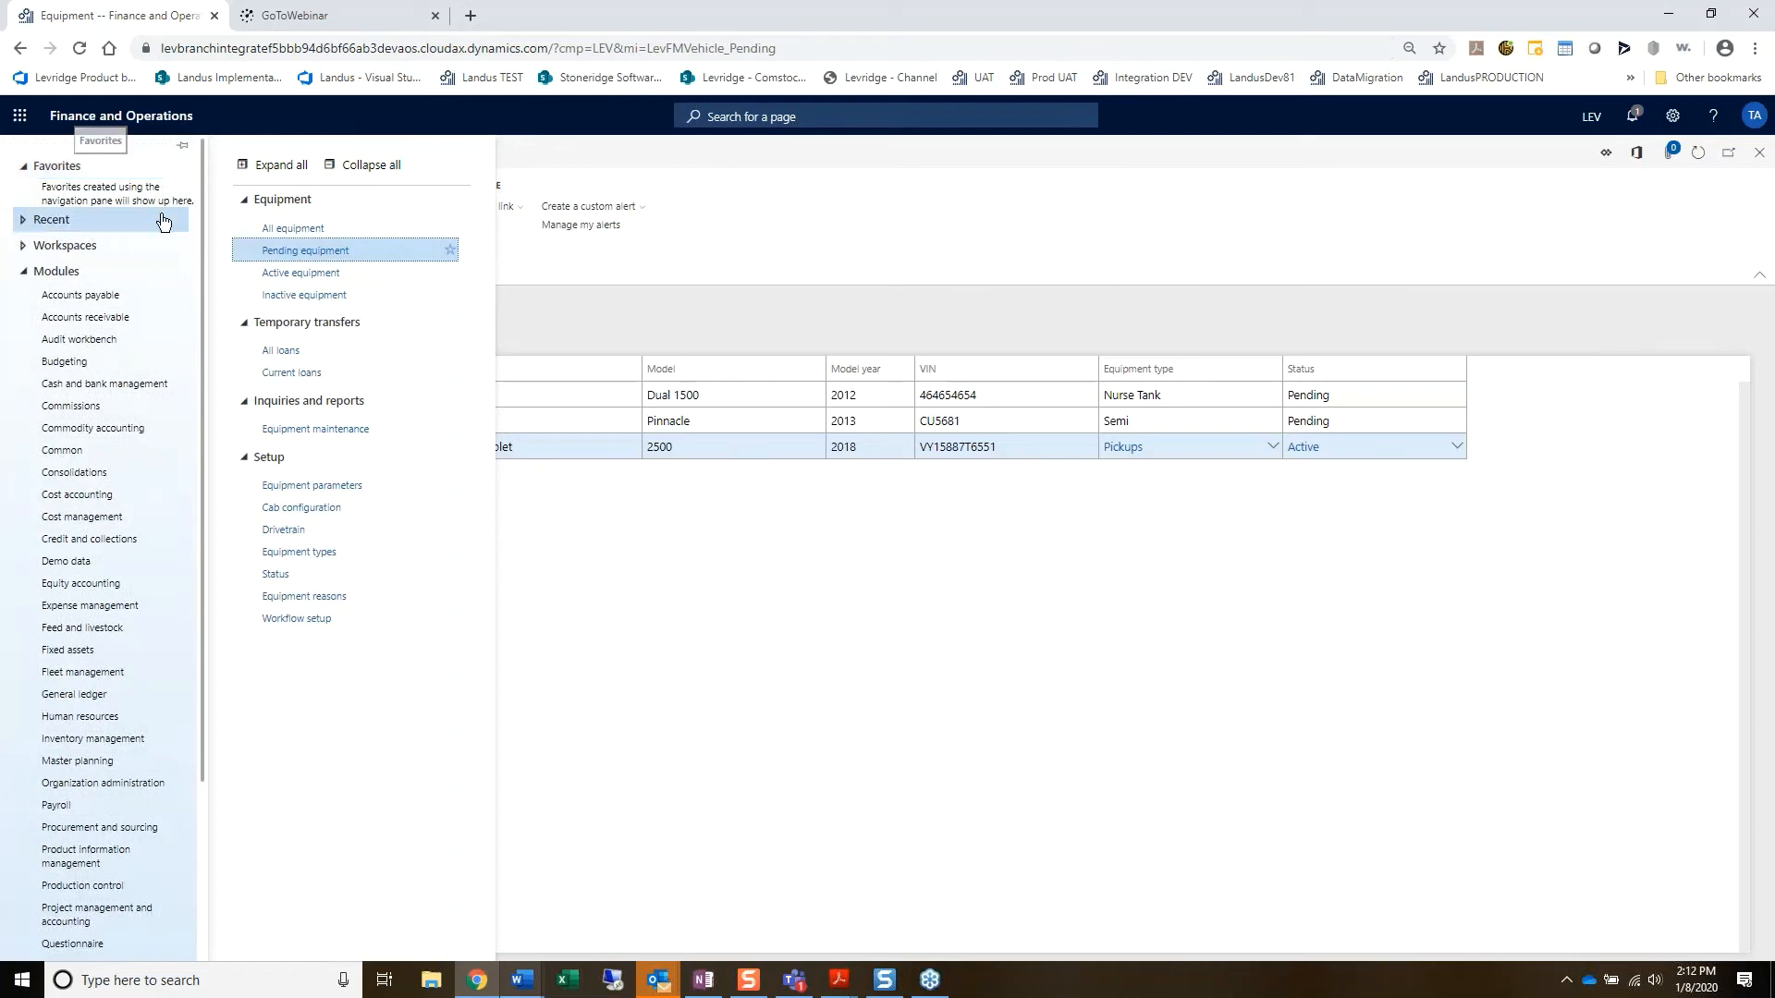
{"action": "left_click", "coordinate": [261, 231]}
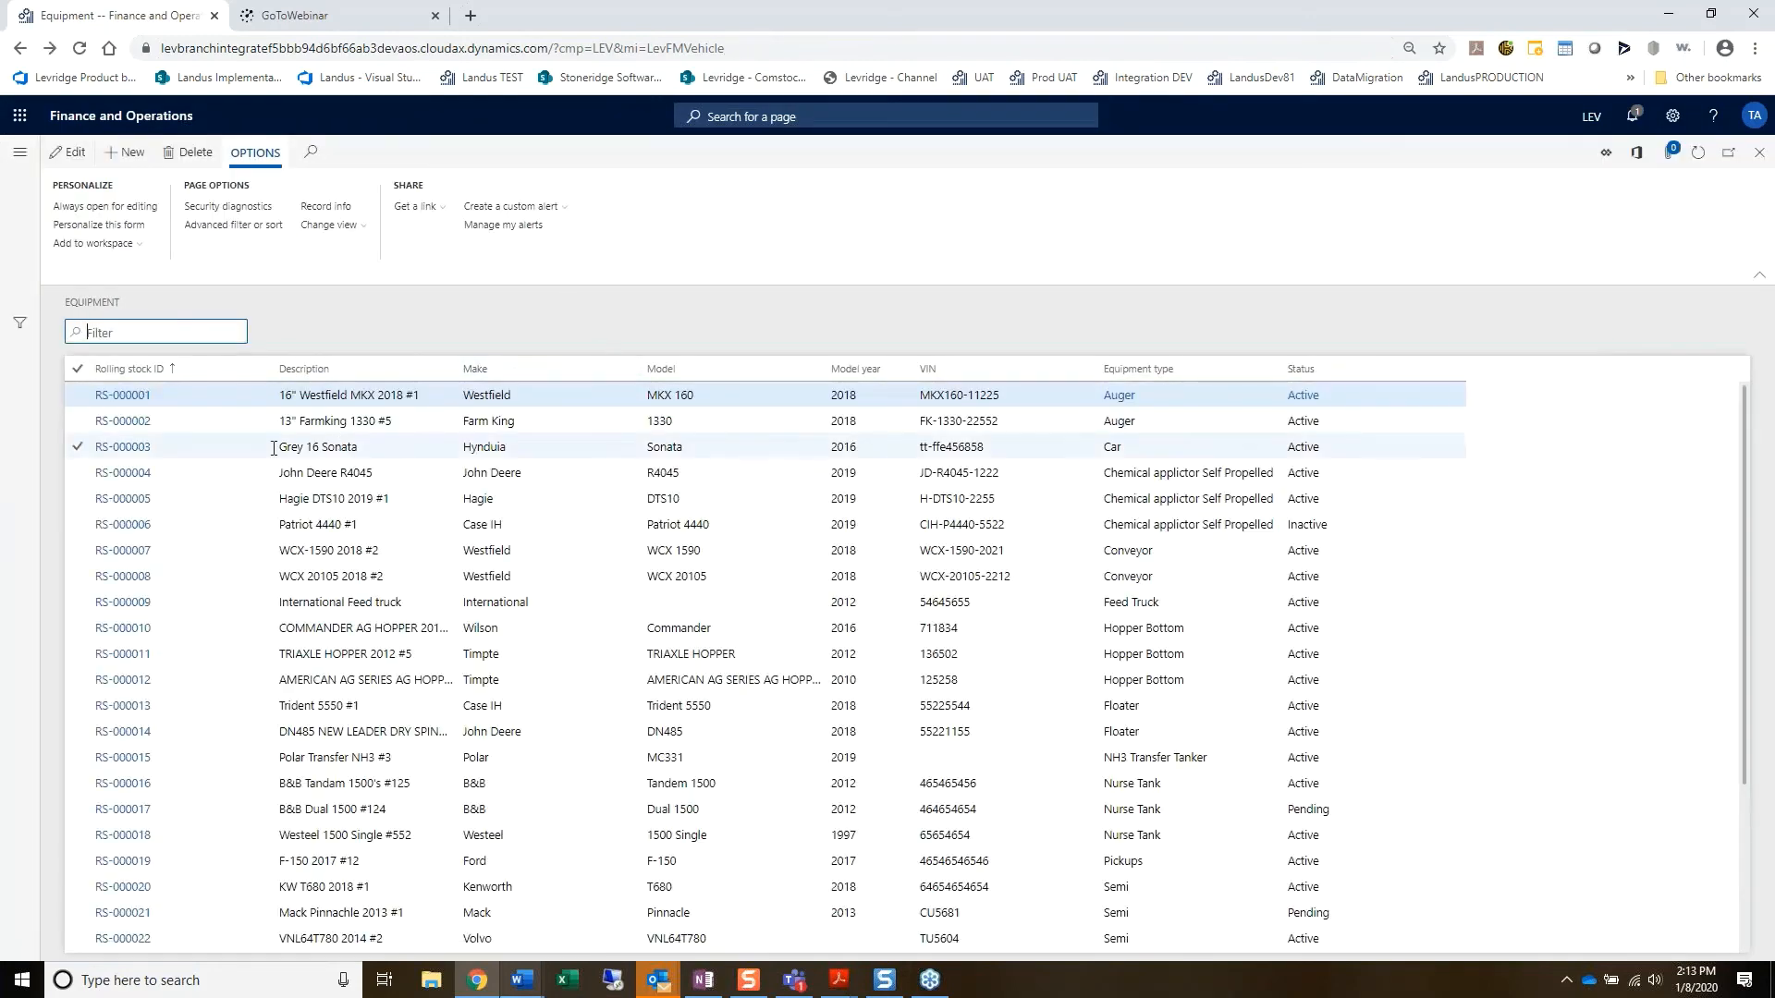
{"action": "left_click", "coordinate": [111, 760]}
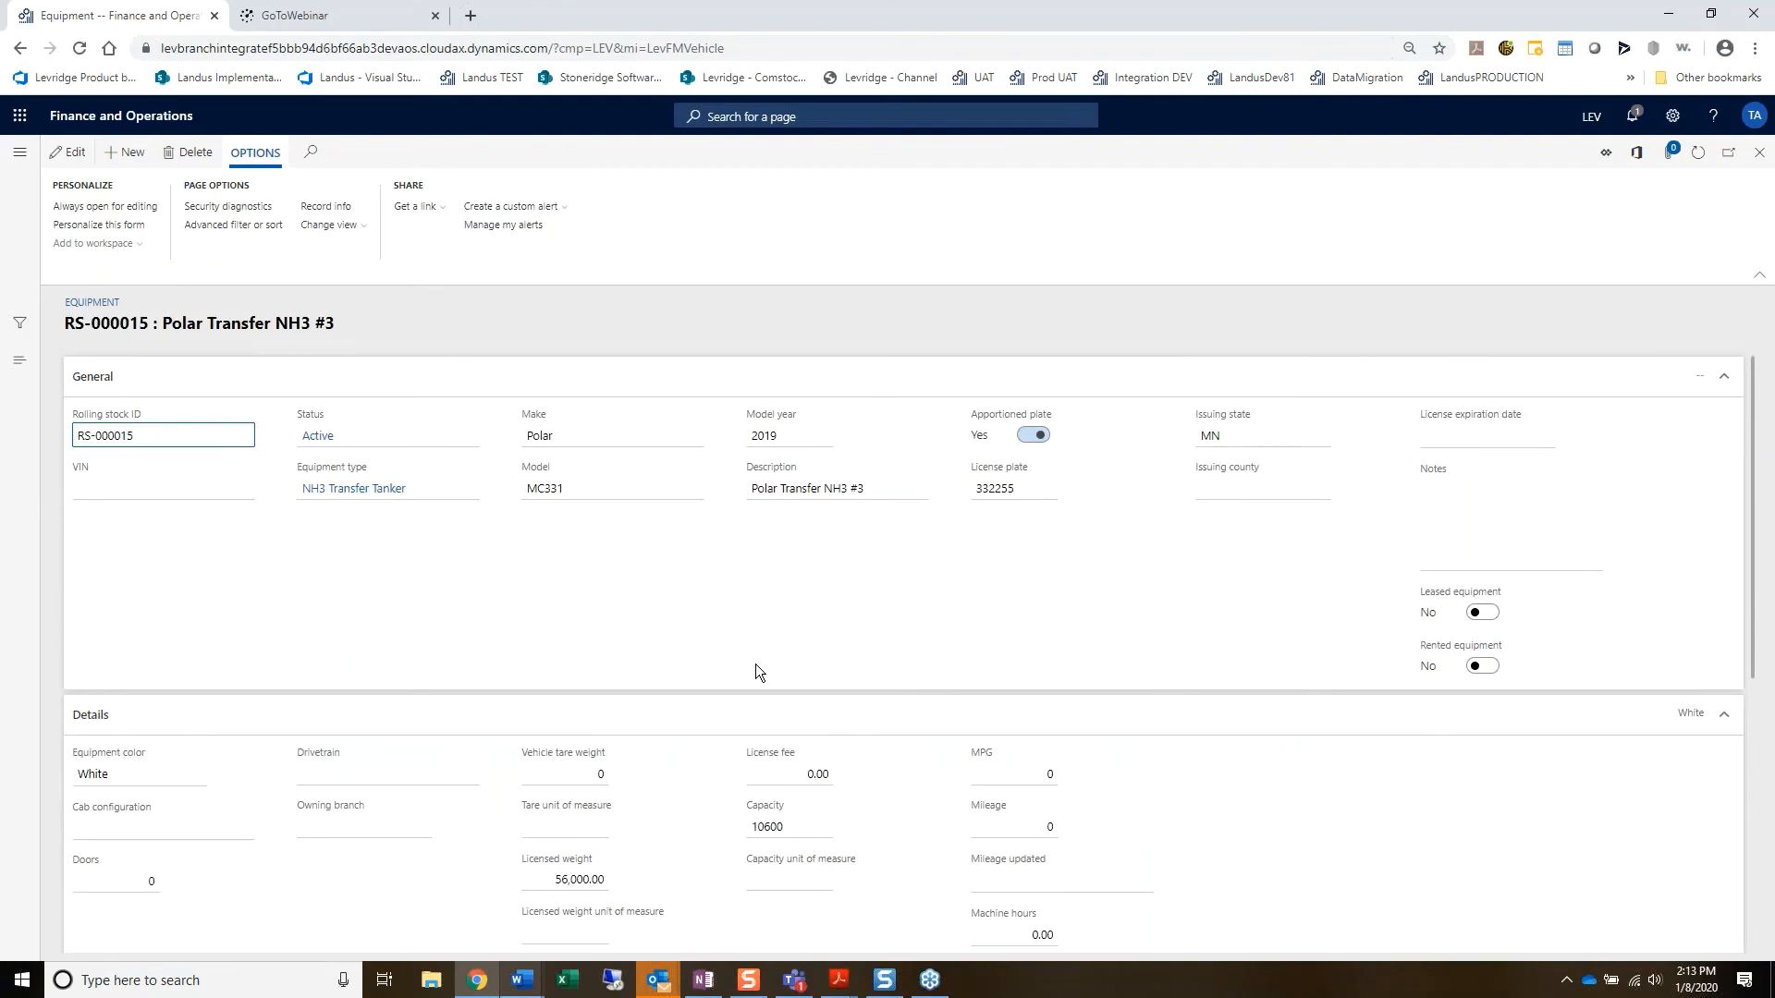
Step: Link the Polar Transfer NH3 #3 equipment to fixed asset number 2019-1255
{"action": "scroll", "coordinate": [756, 664], "scroll_direction": "down", "scroll_amount": 4}
{"action": "scroll", "coordinate": [756, 669], "scroll_direction": "down", "scroll_amount": 1}
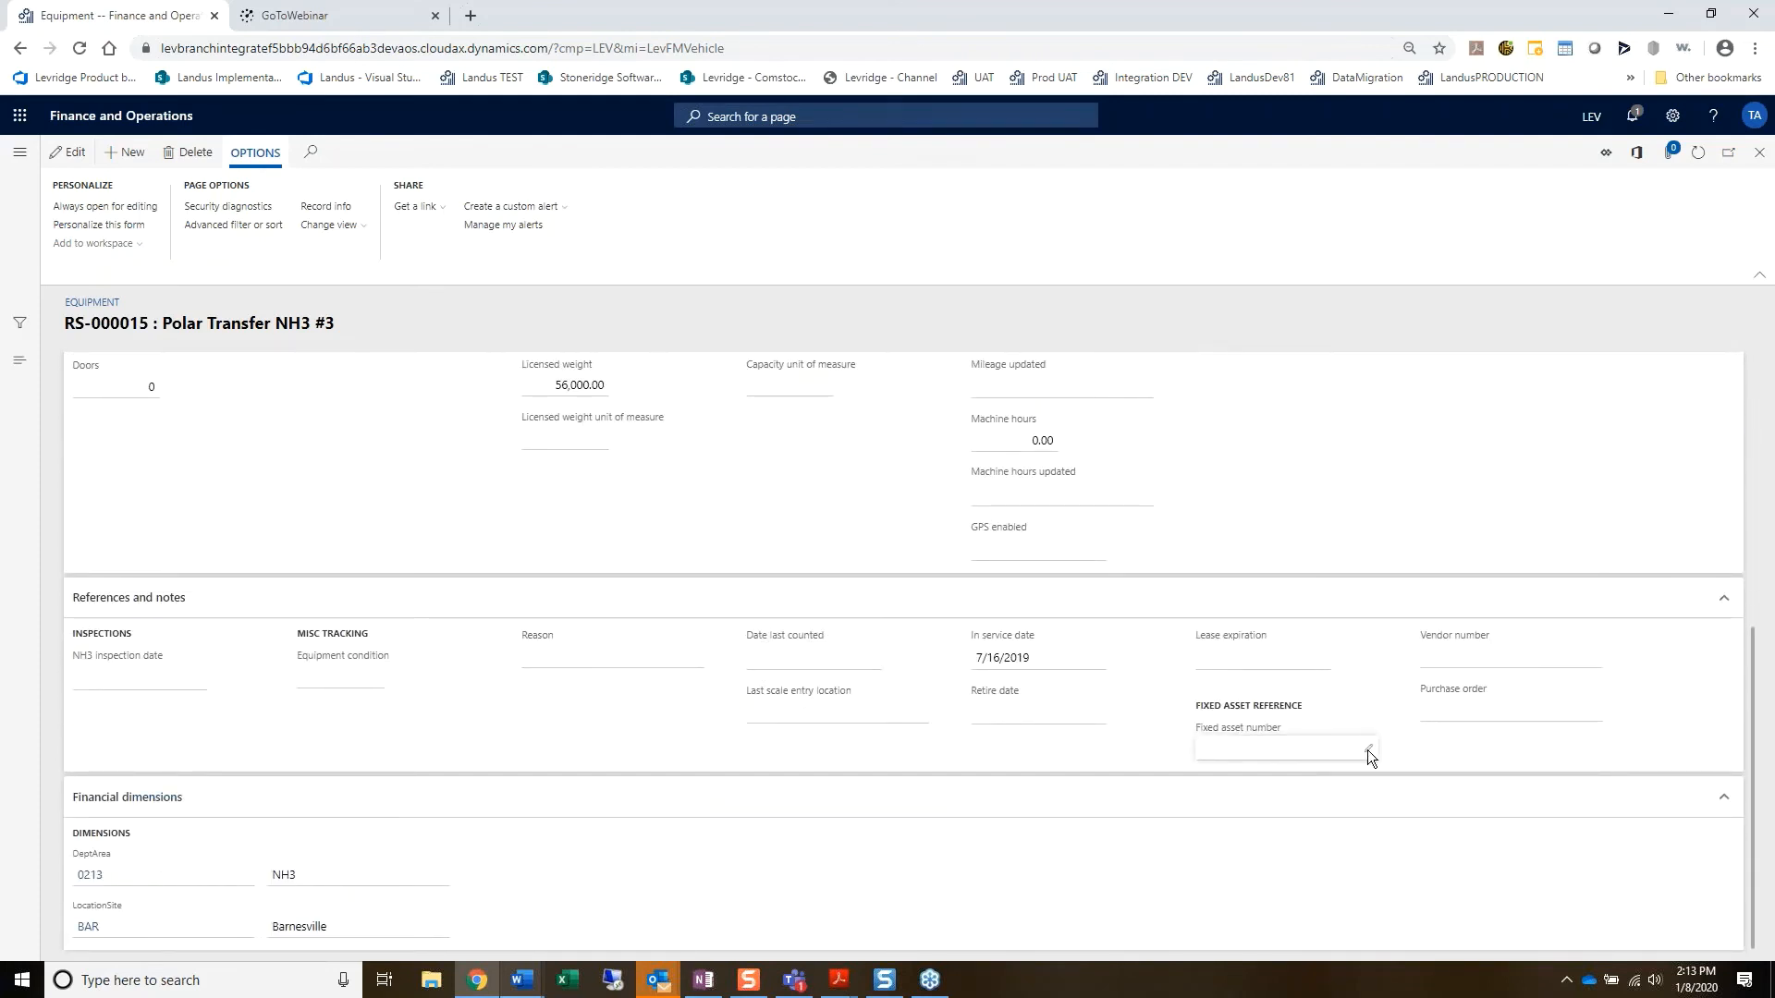
{"action": "left_click", "coordinate": [1239, 749]}
{"action": "left_click", "coordinate": [1366, 749]}
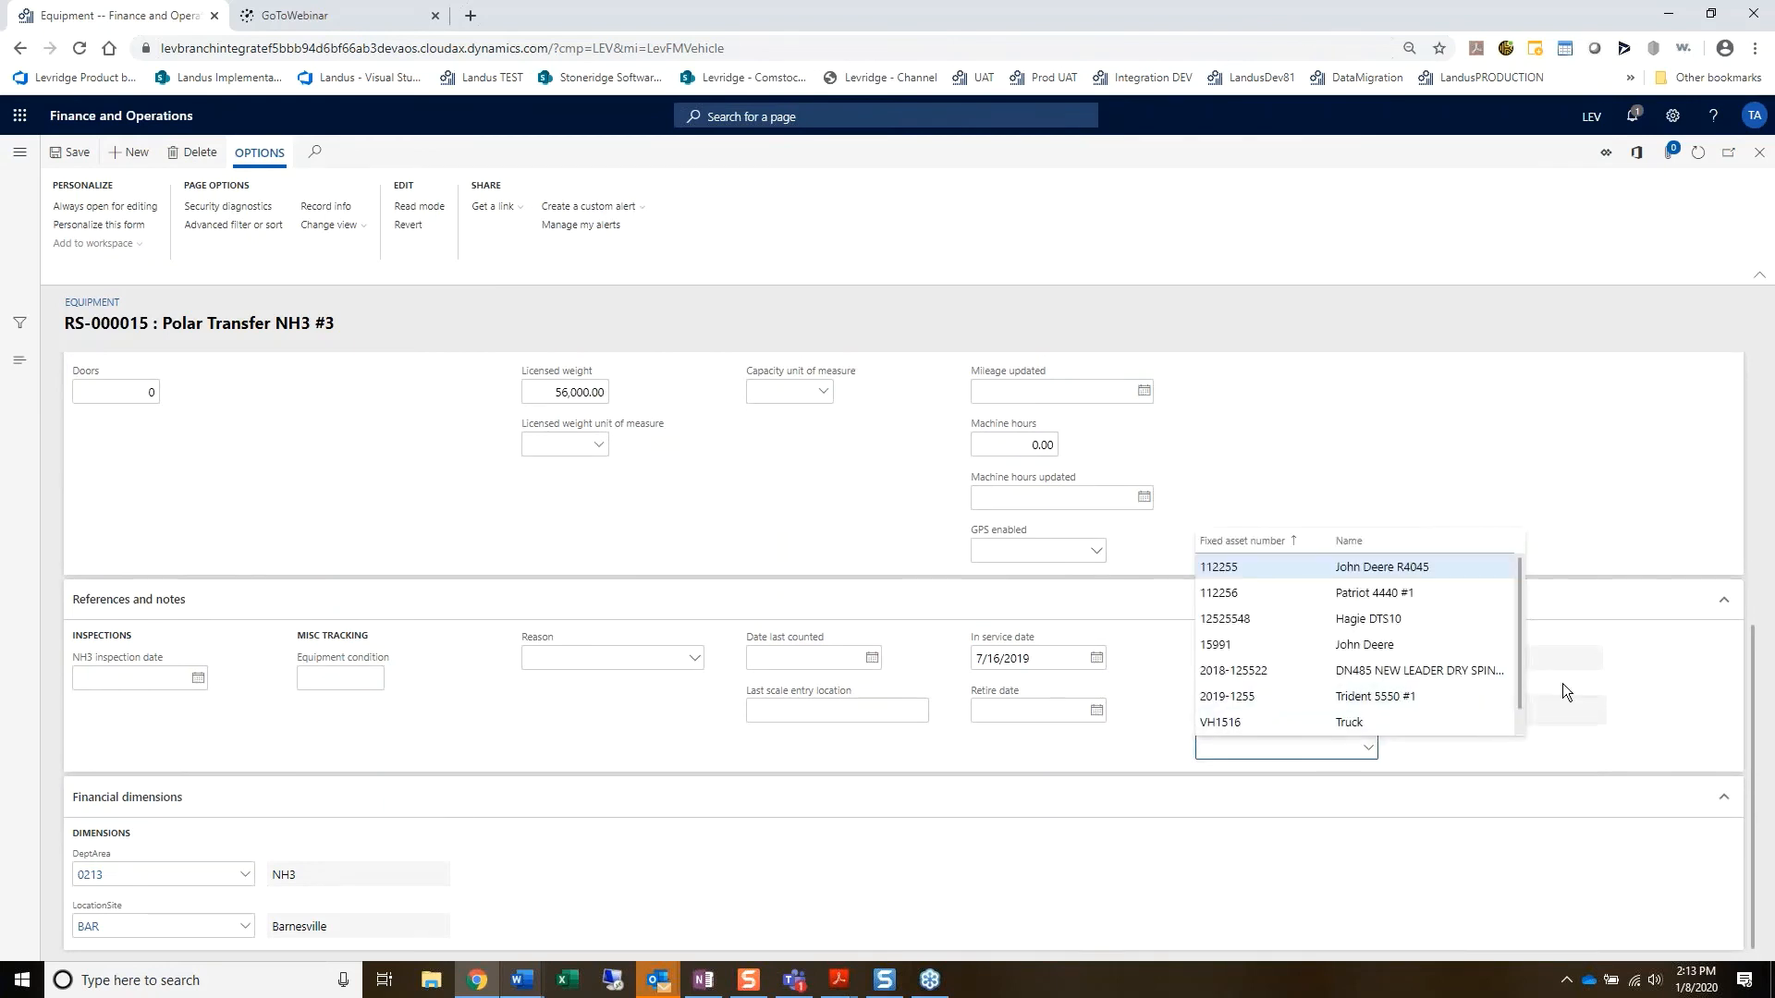
{"action": "scroll", "coordinate": [1518, 663], "scroll_direction": "down", "scroll_amount": 1}
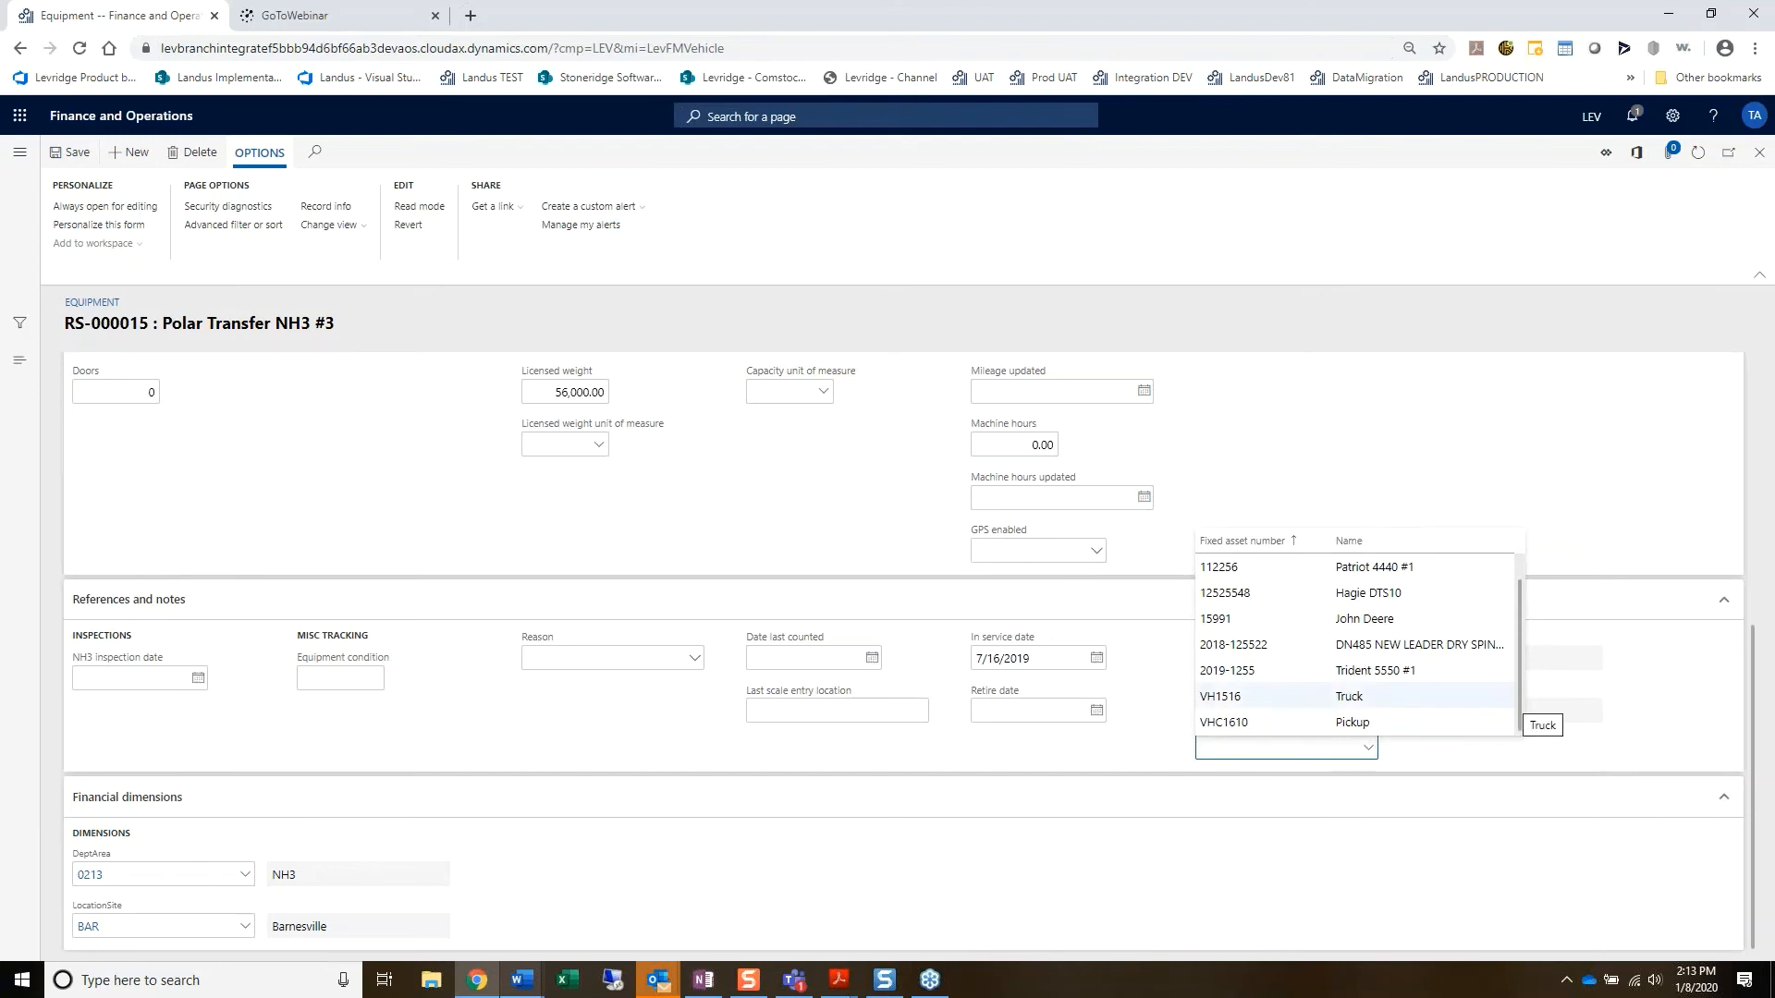
{"action": "left_click", "coordinate": [1274, 667]}
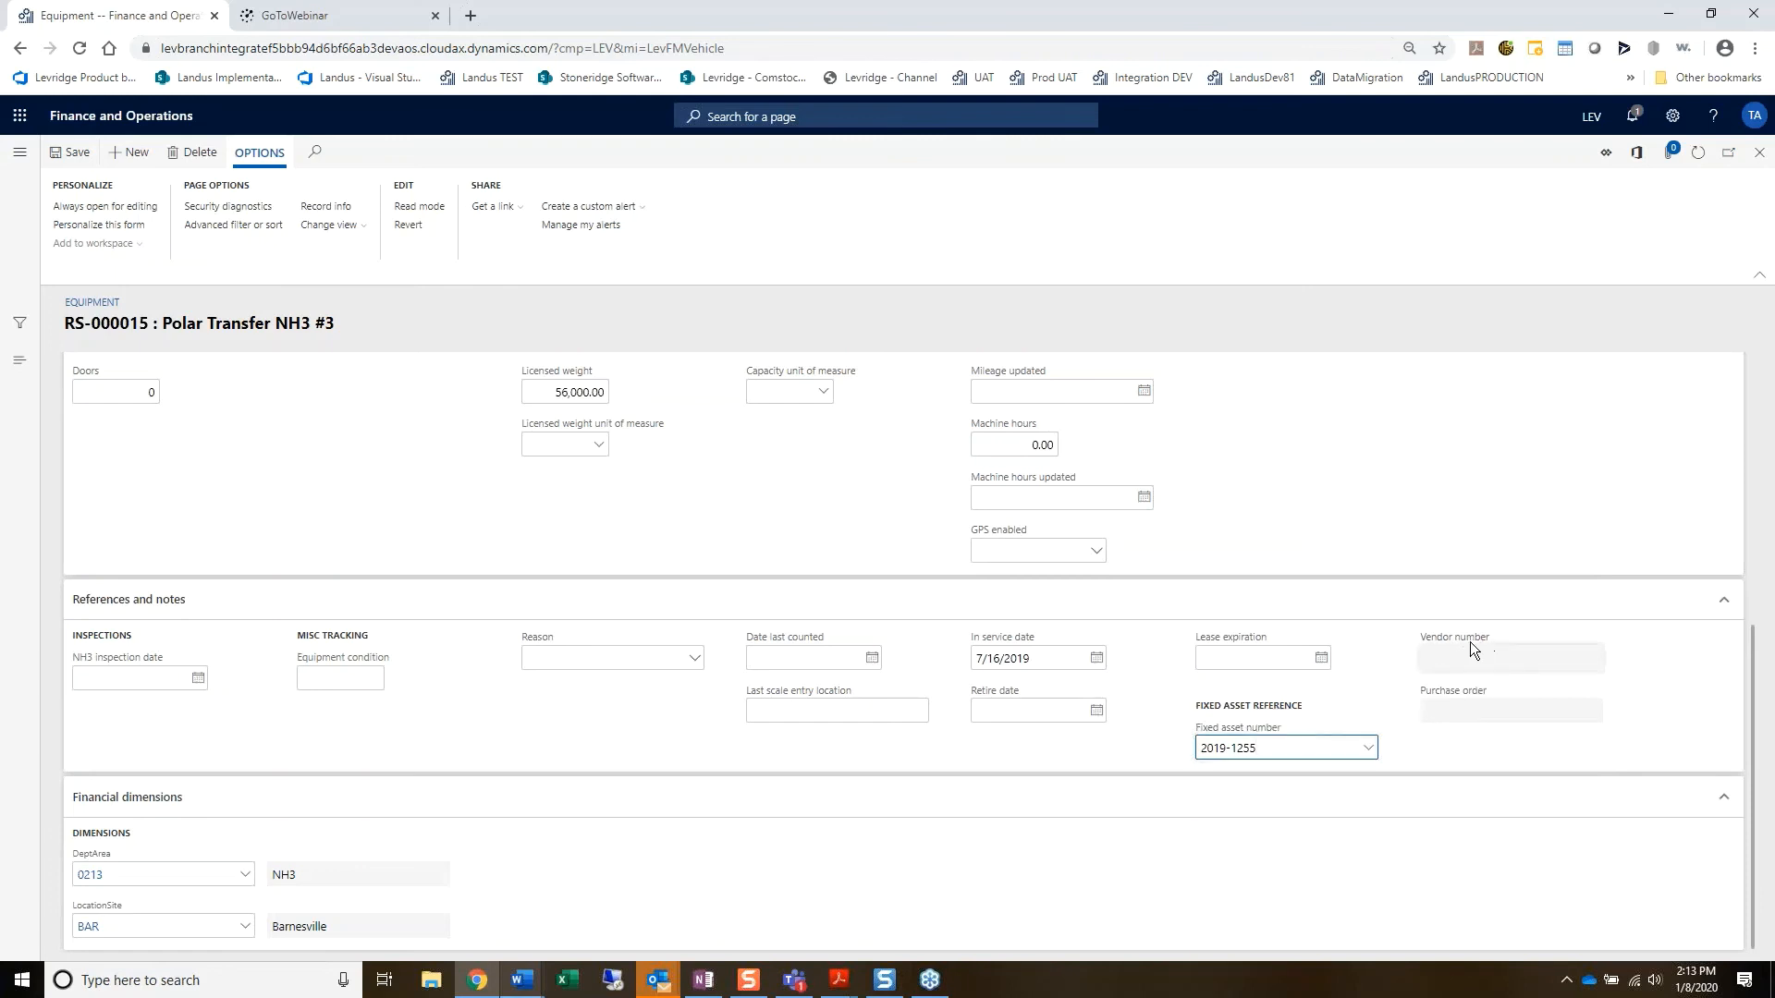
Step: Save the Polar Transfer NH3 #3 record and return to the equipment list
{"action": "mouse_move", "coordinate": [1472, 638]}
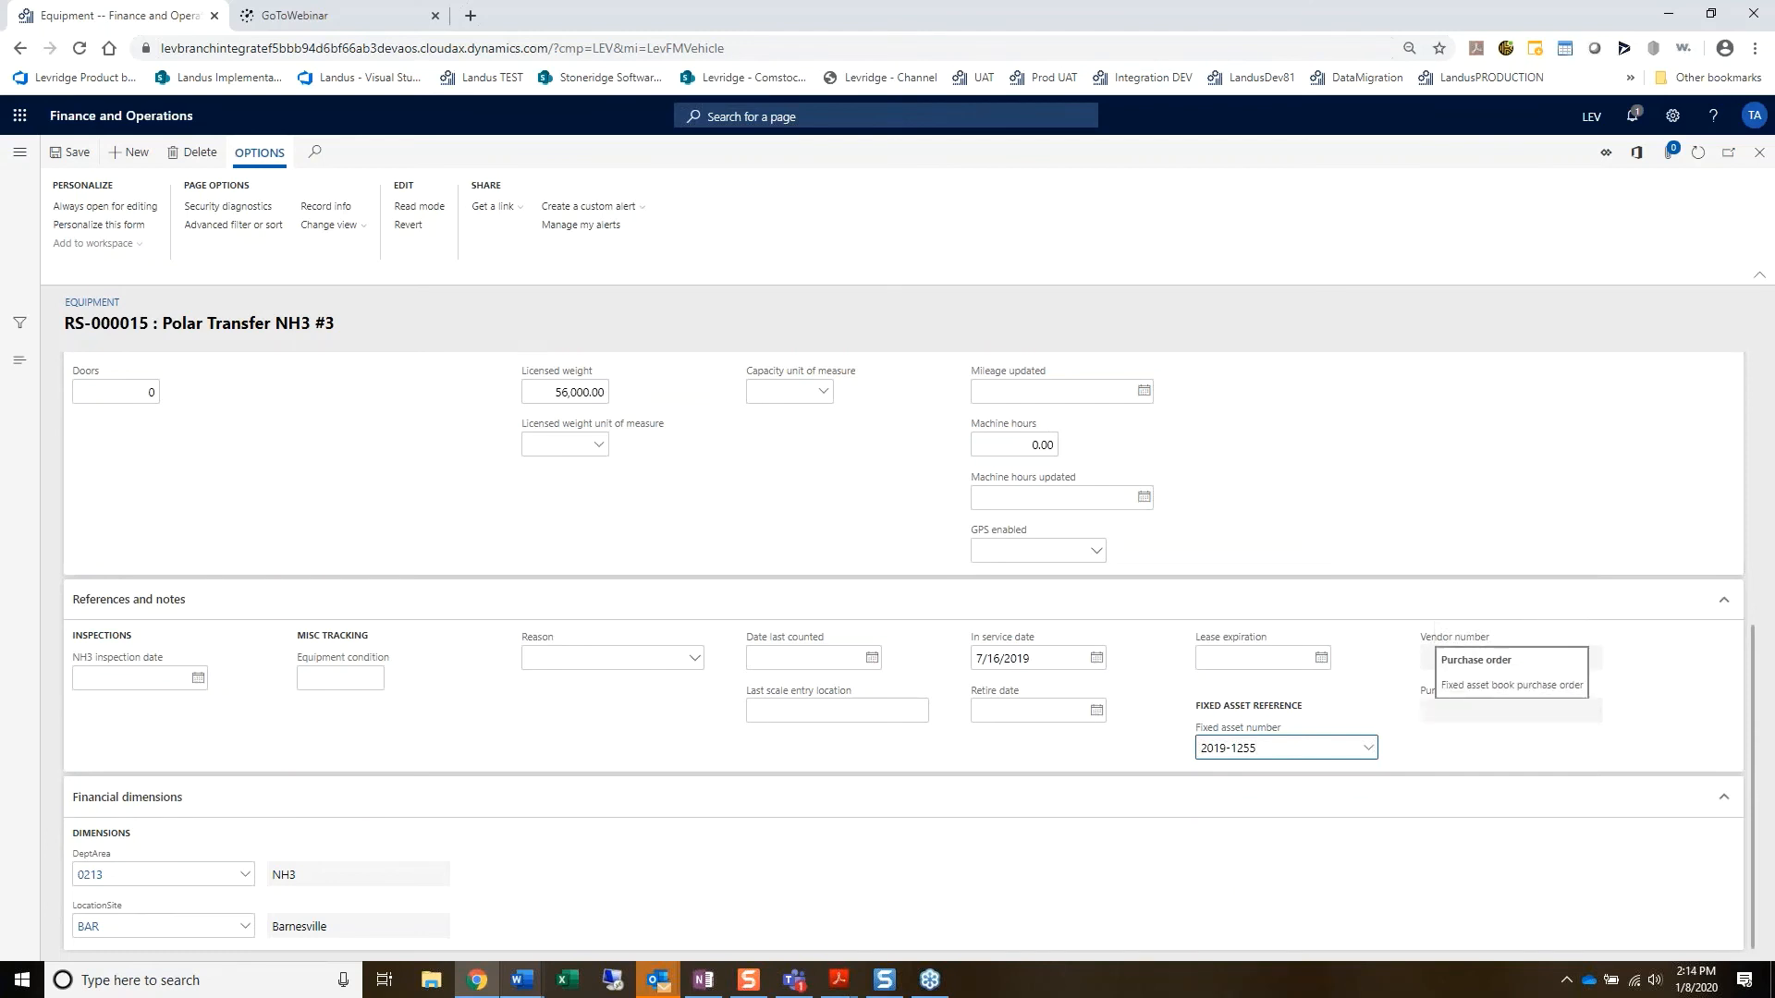
{"action": "left_click", "coordinate": [70, 153]}
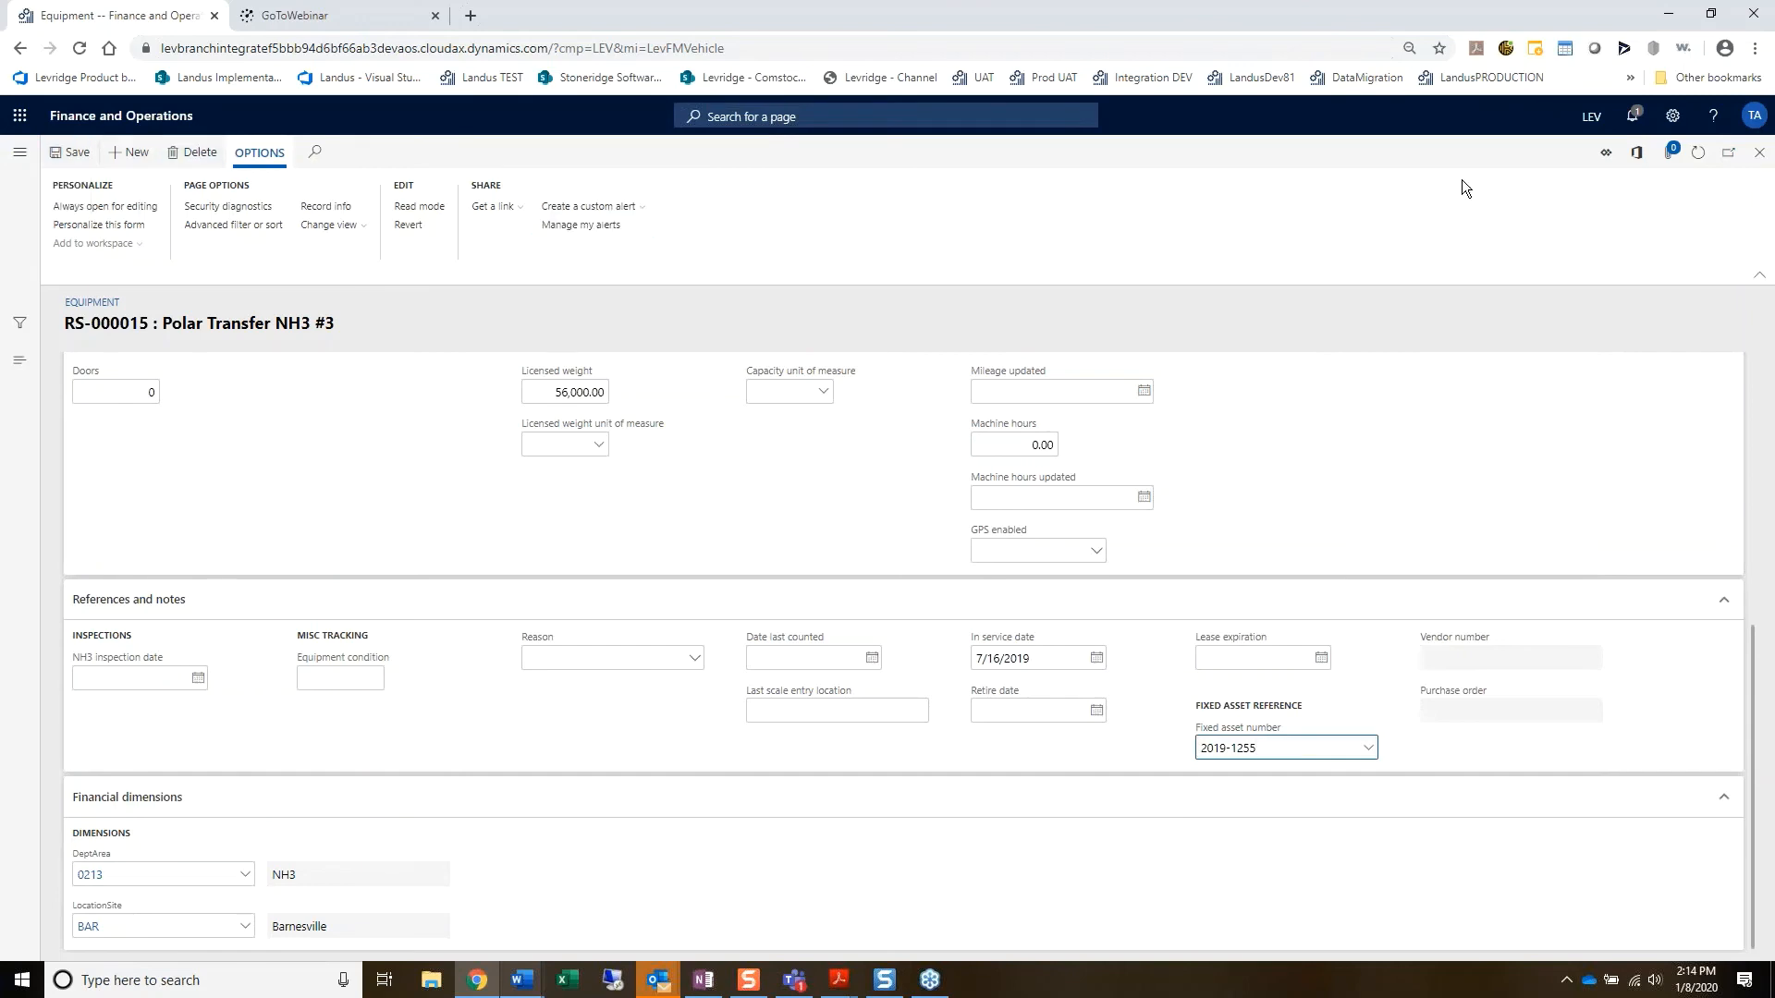
{"action": "left_click", "coordinate": [1759, 156]}
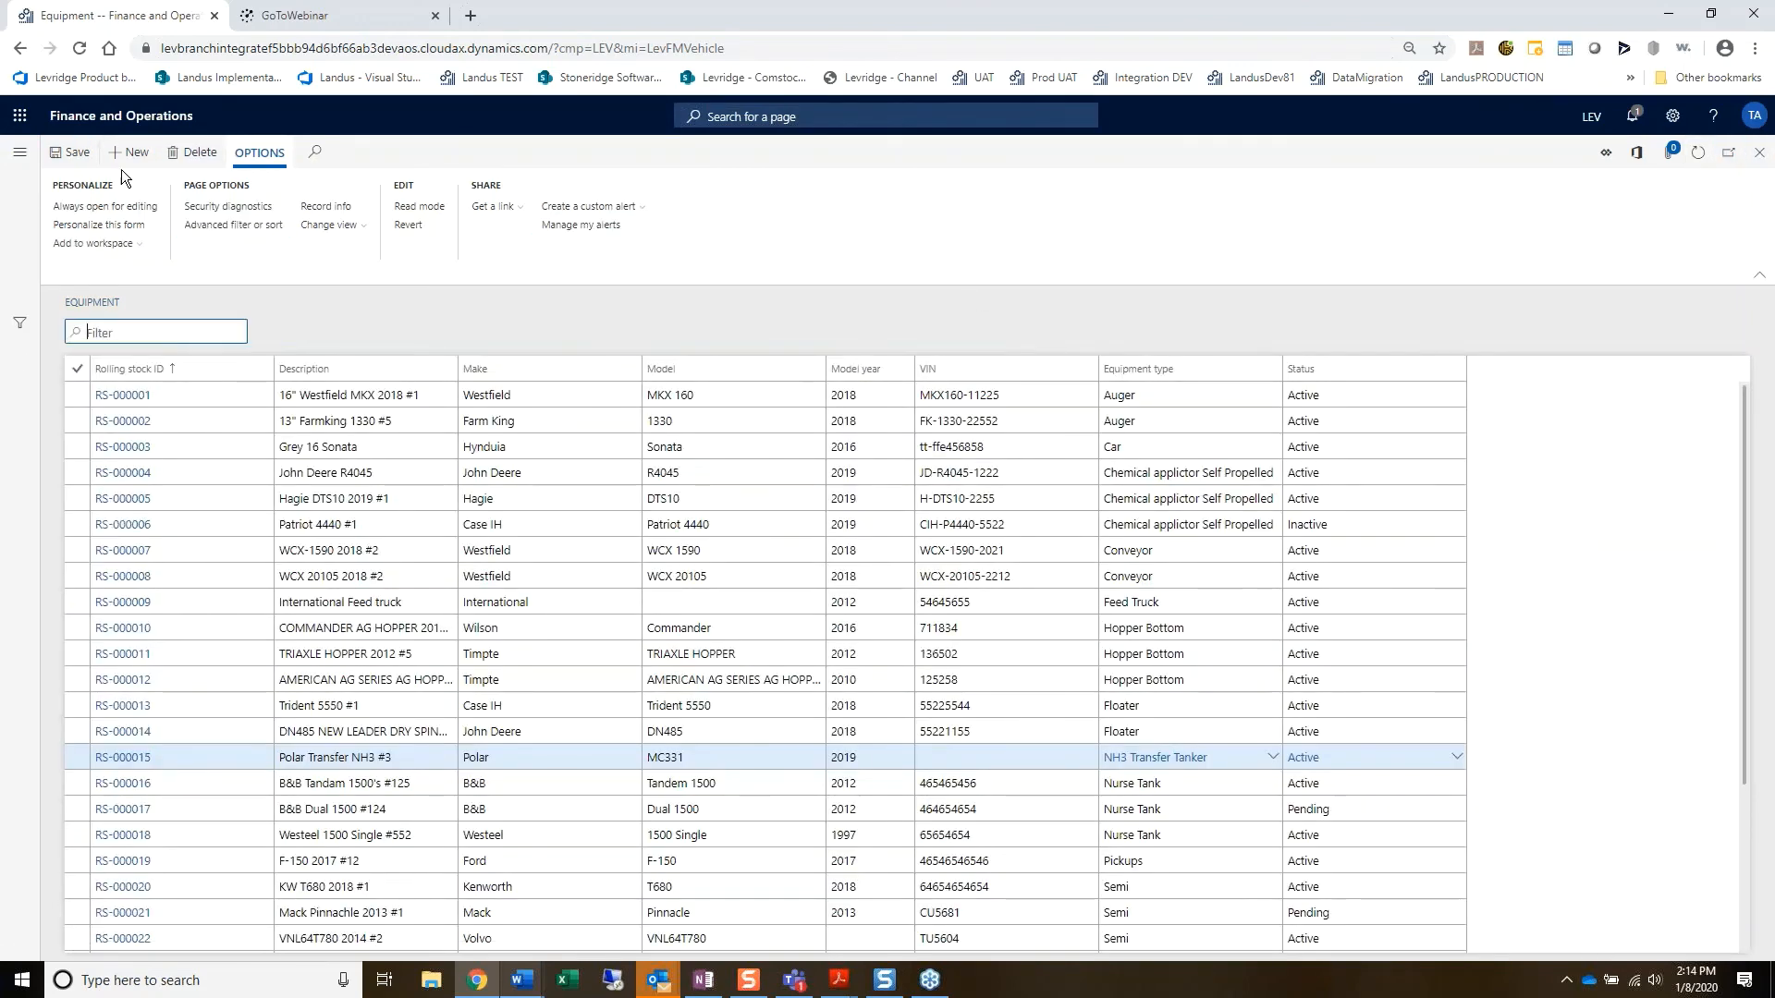
Step: Go to the equipment parameters in the Rolling stock module's setup
{"action": "left_click", "coordinate": [19, 152]}
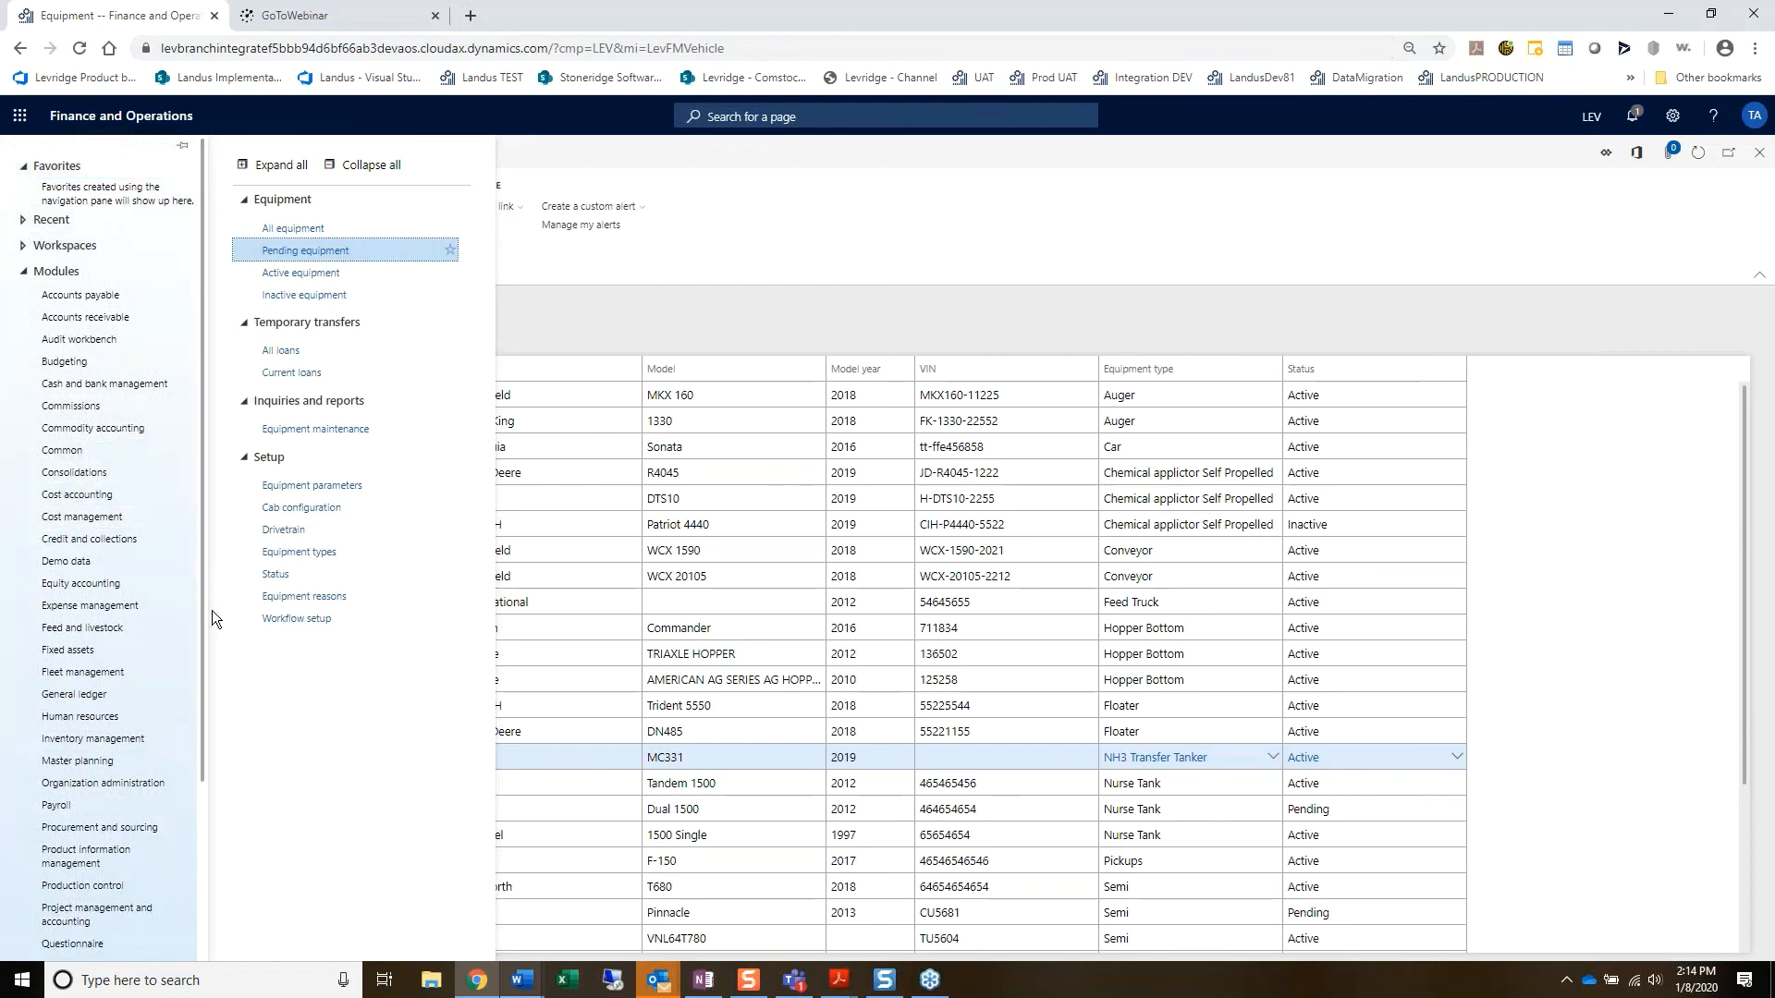
{"action": "left_click", "coordinate": [298, 486]}
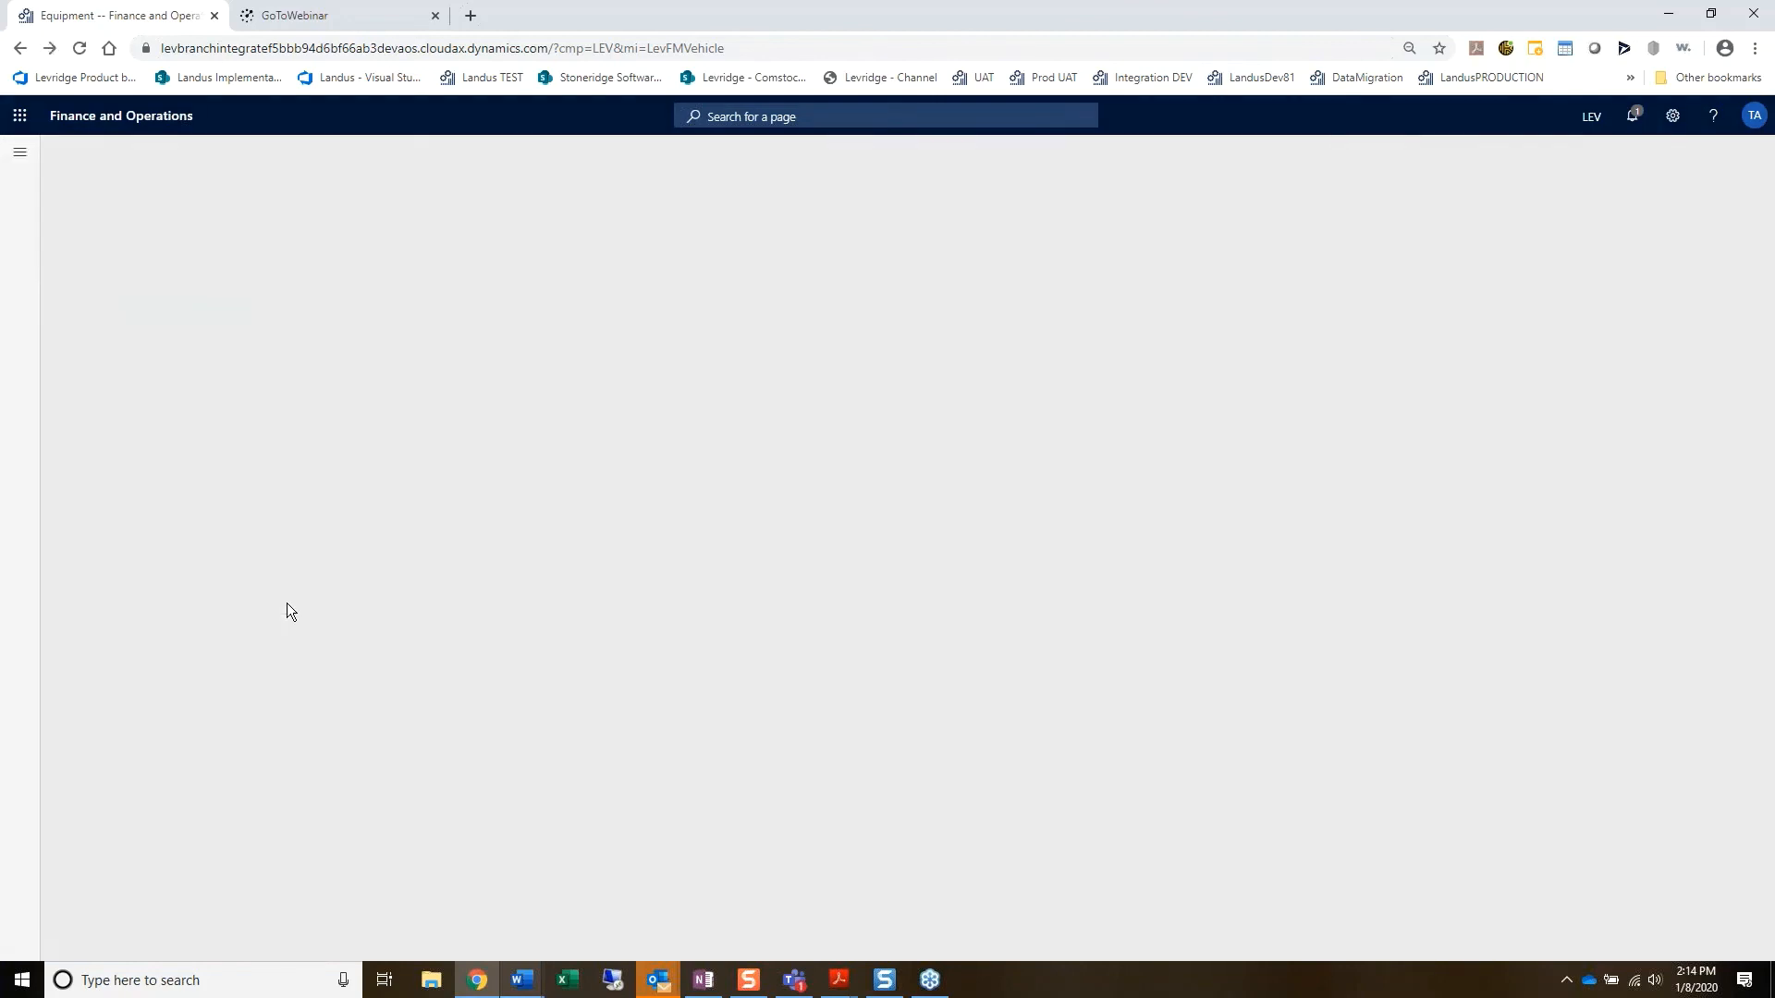